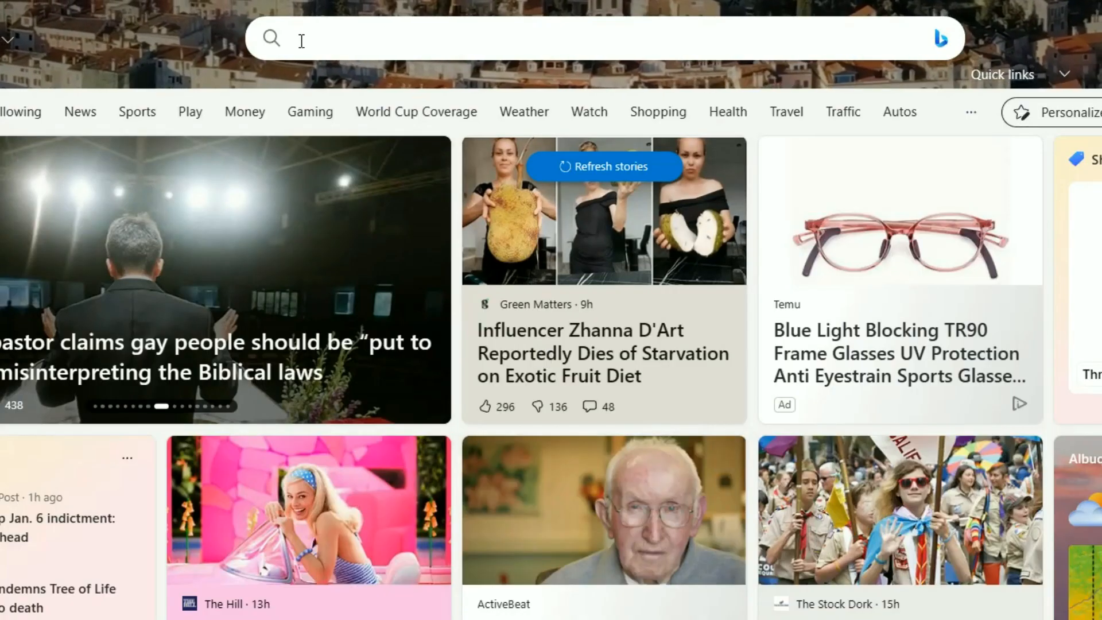
Search the web for "nch video capture" and open the NCH Software page for Debut Video Capture.
click(300, 39)
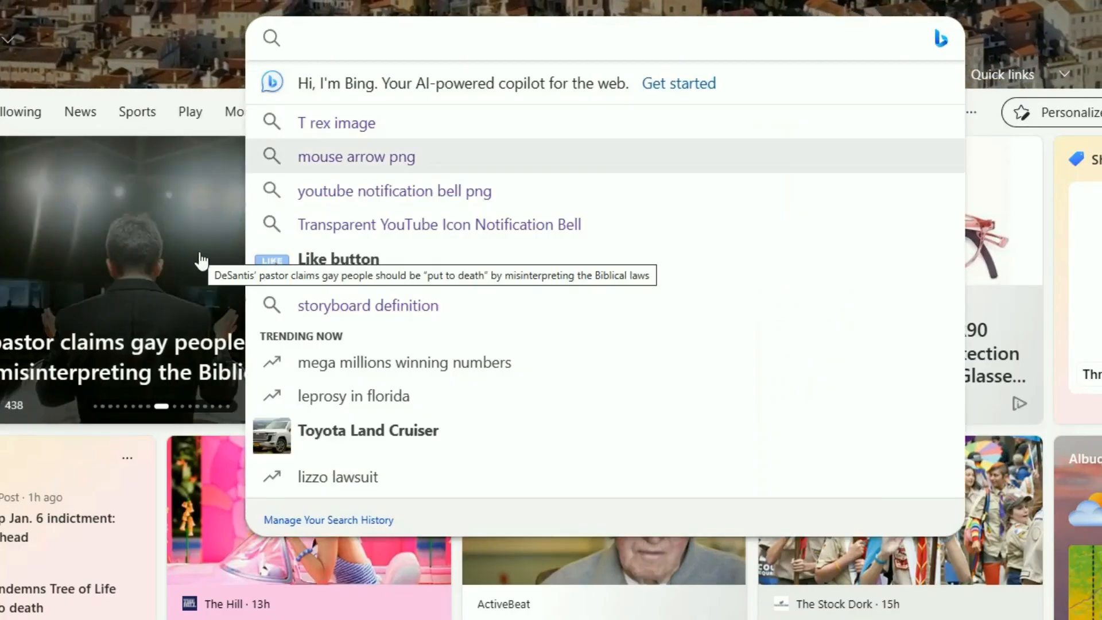
text(nch vi)
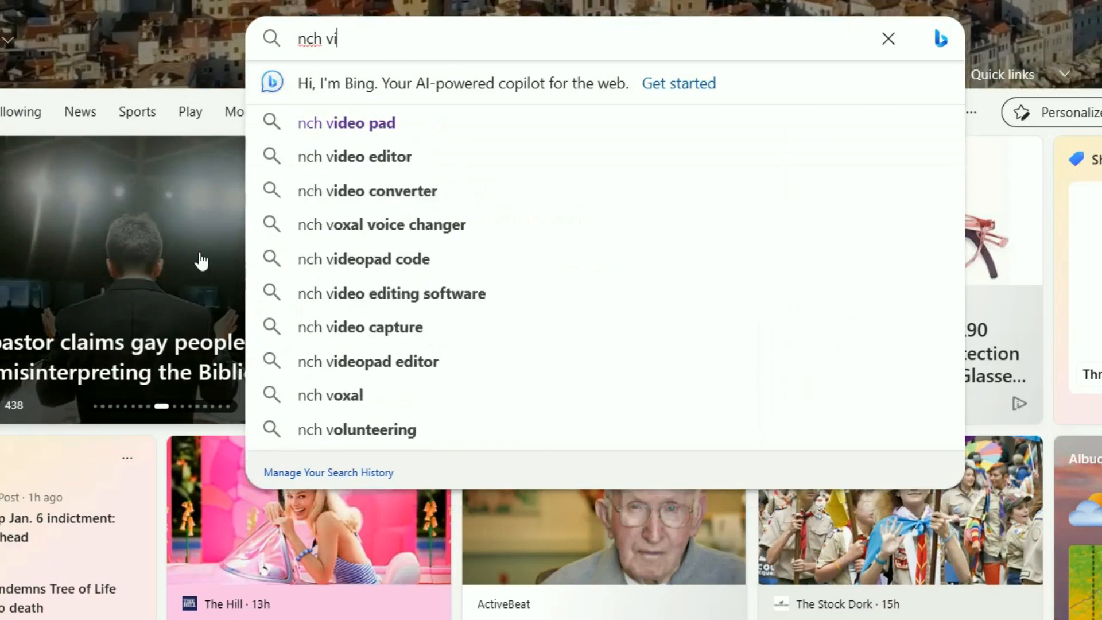
text(deo capture)
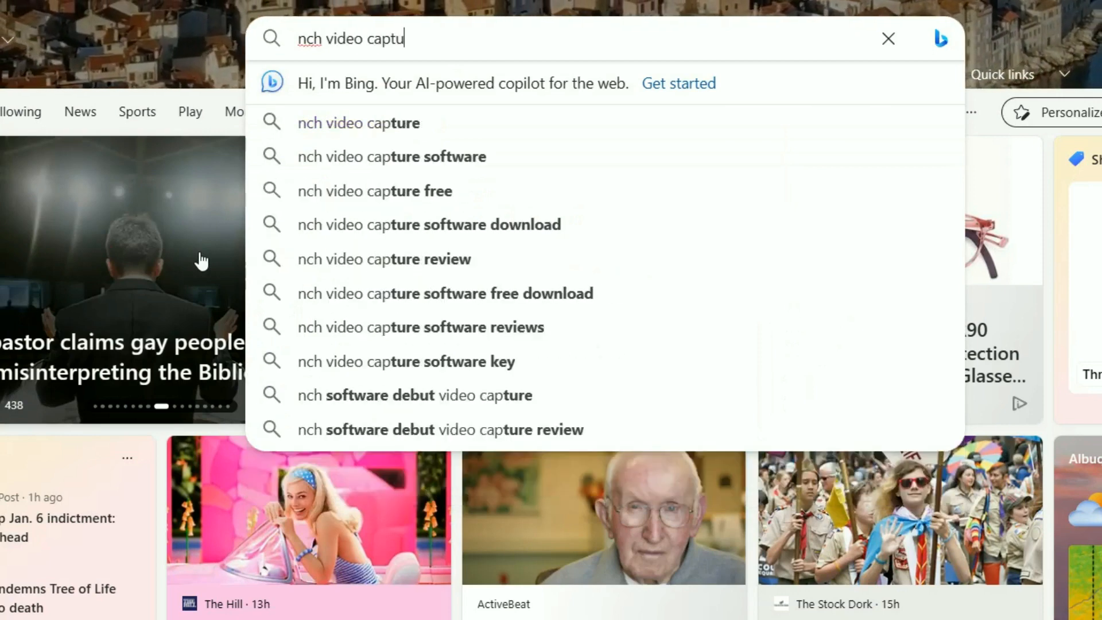
key(Return)
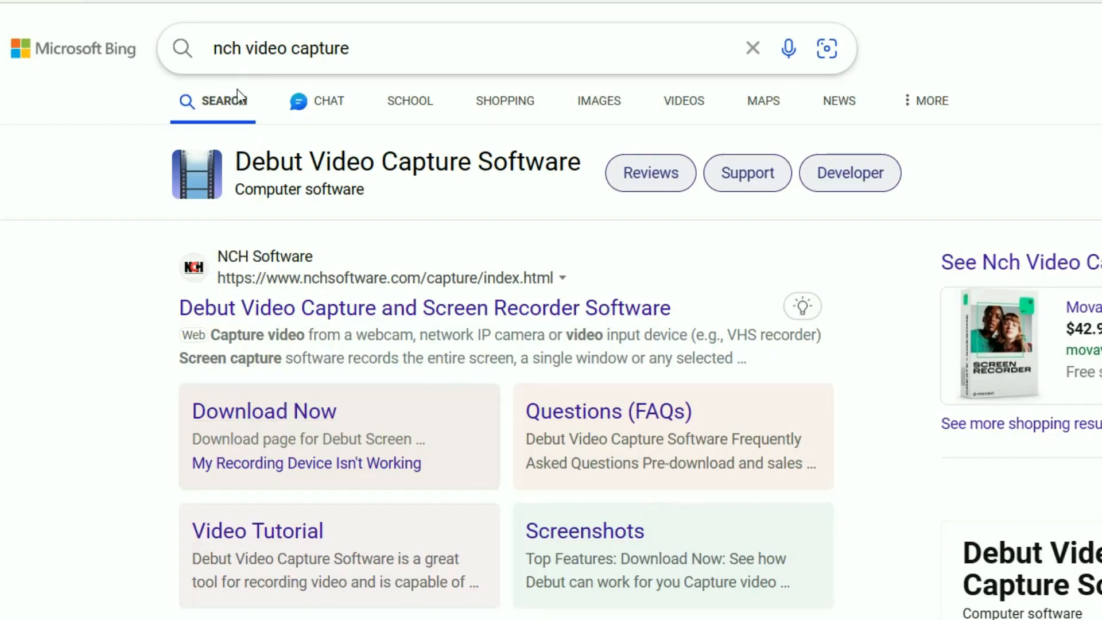
click(333, 313)
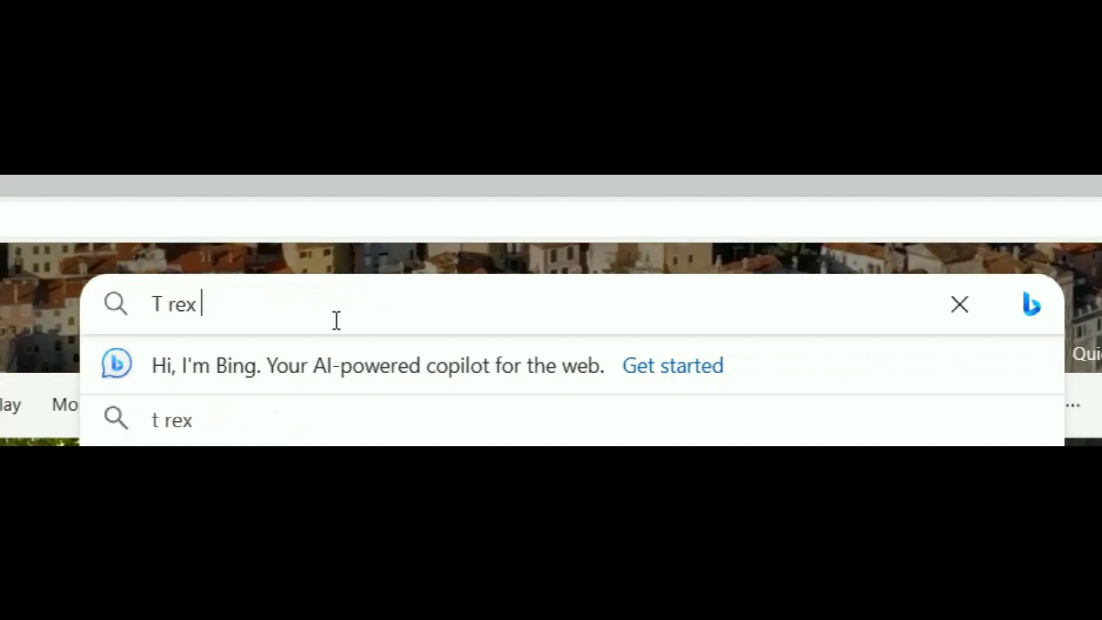
Search the web for "T rex image" and browse the image results for a suitable dinosaur.
text(image)
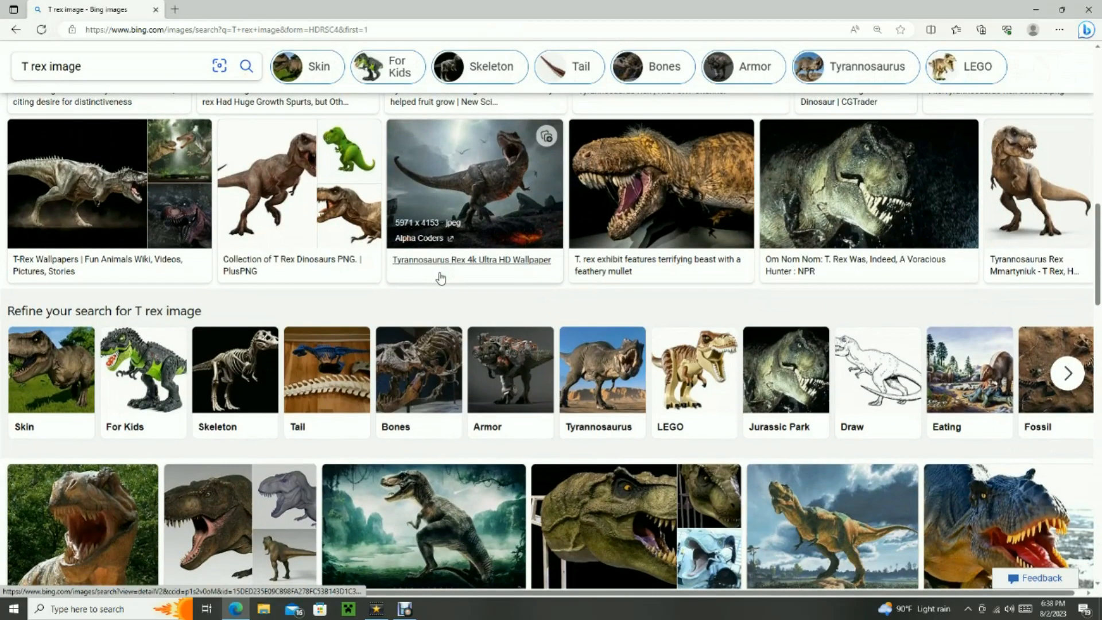
scroll(440, 279, up, 1)
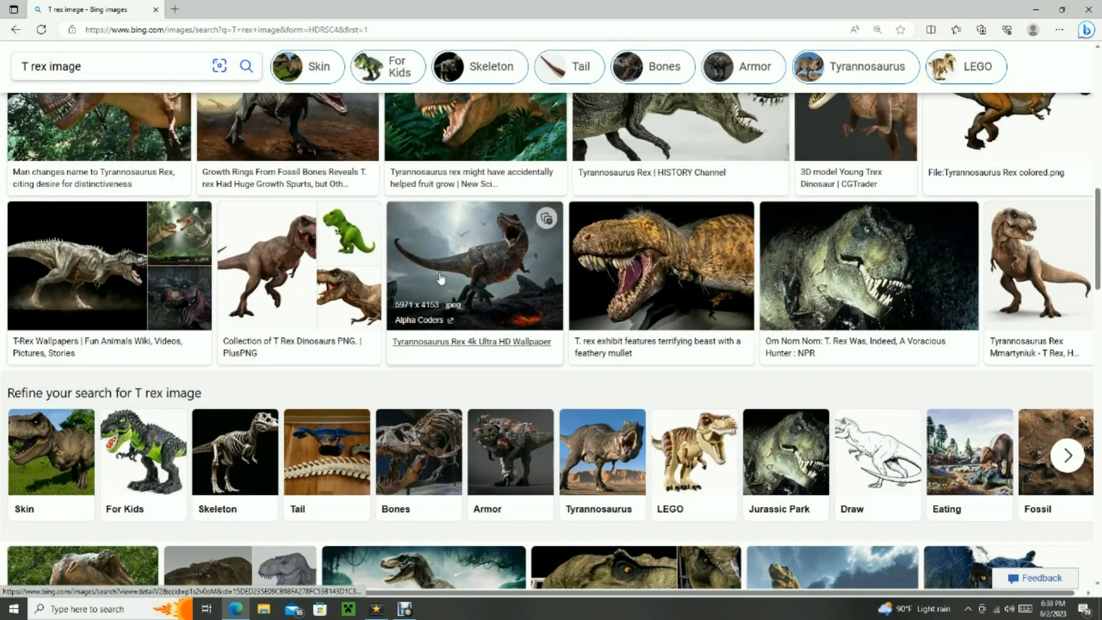
scroll(440, 279, down, 3)
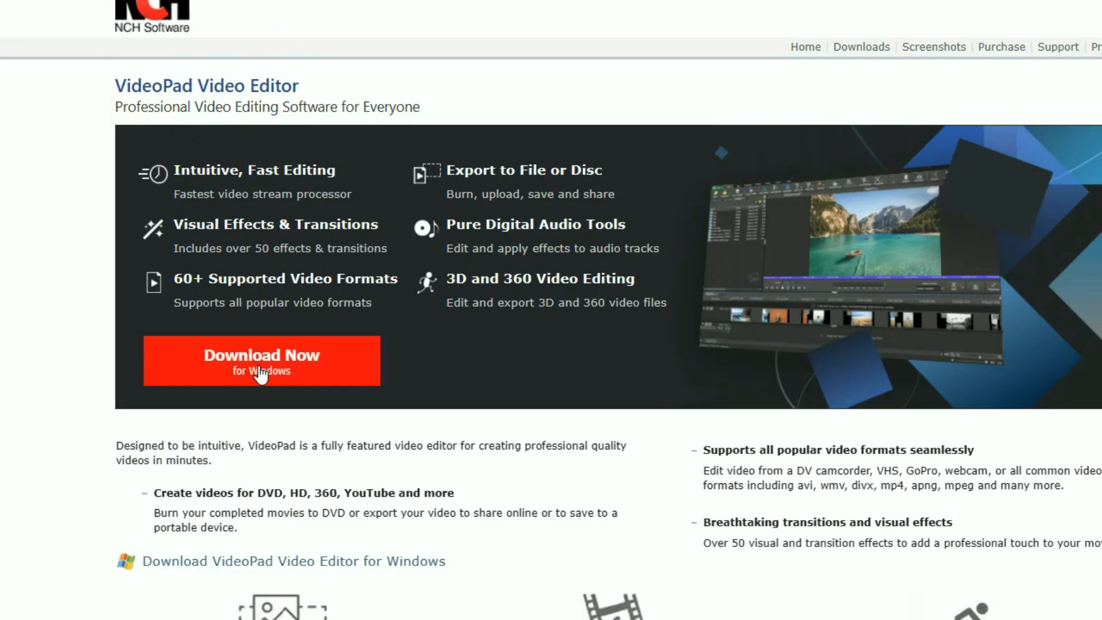
Start VideoPad, dismiss the welcome dialog and maximize the program window.
double_click(555, 497)
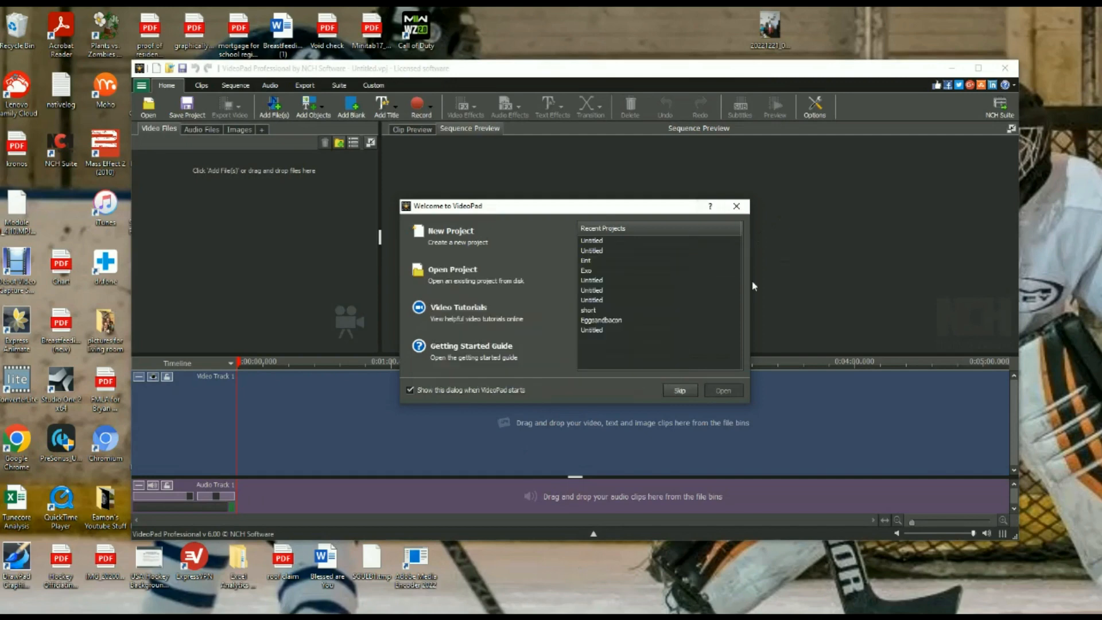
click(737, 205)
click(979, 67)
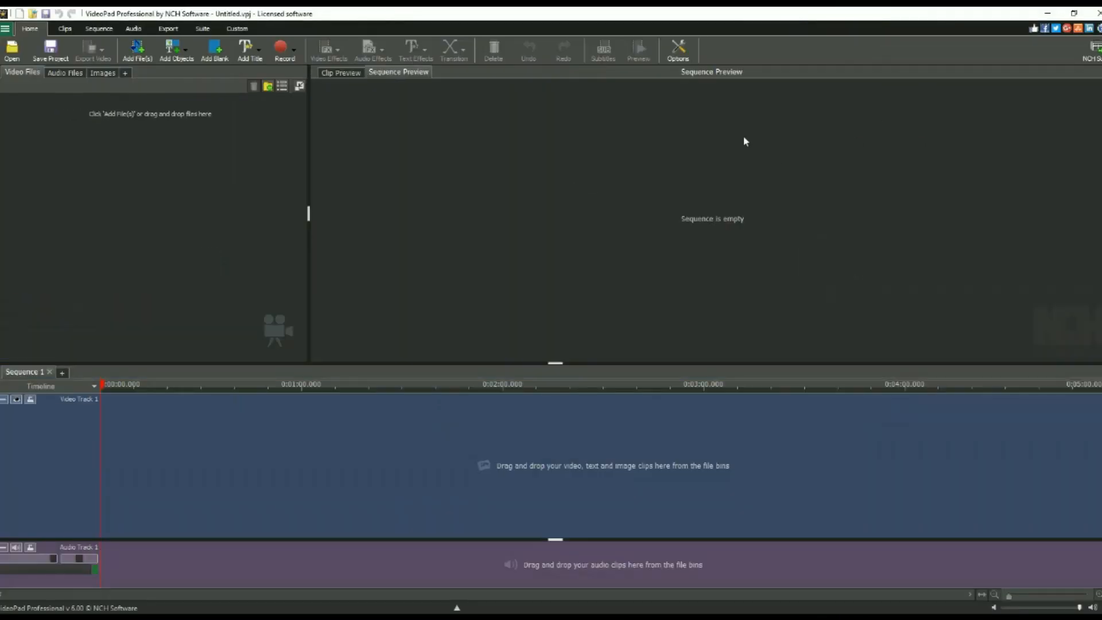
Add the footage video from the Barbie folder to the project and place it at the start of Video Track 1.
click(137, 50)
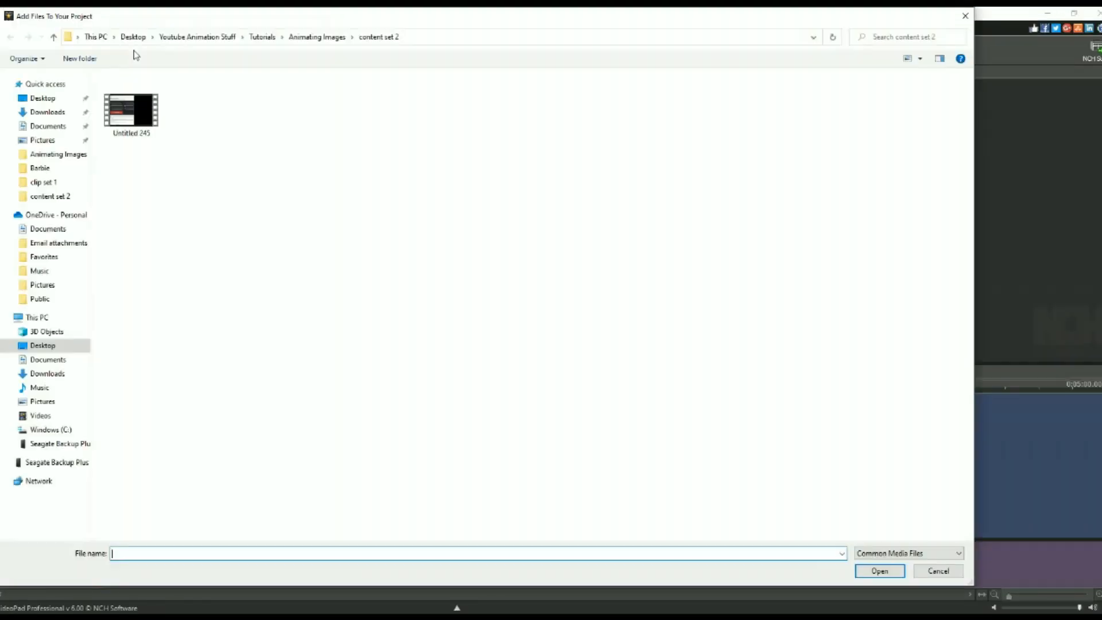
click(36, 169)
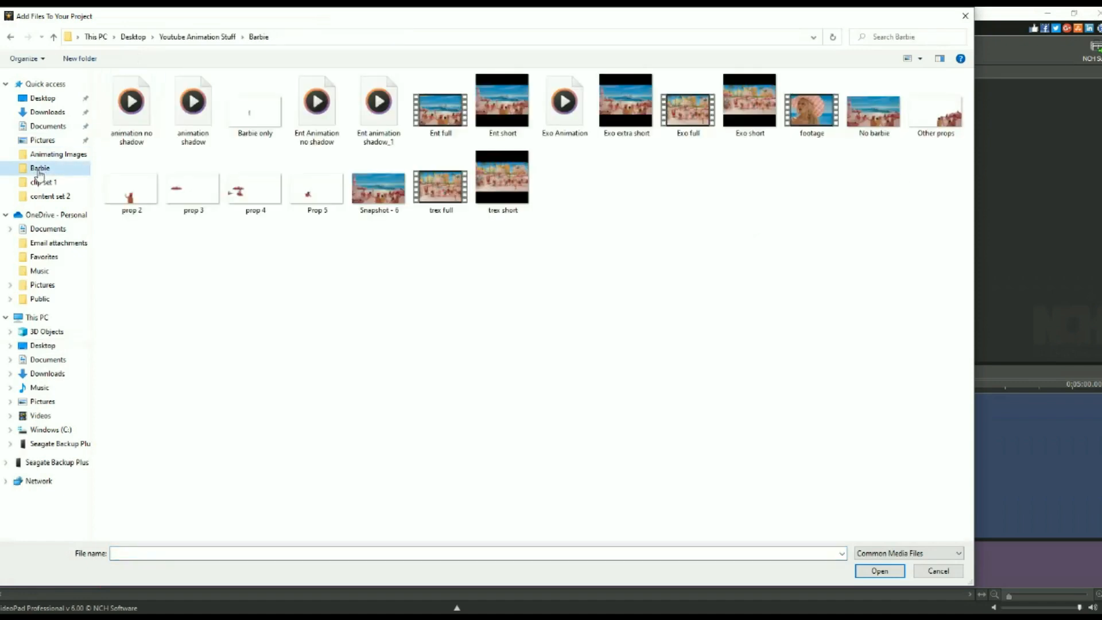
double_click(810, 109)
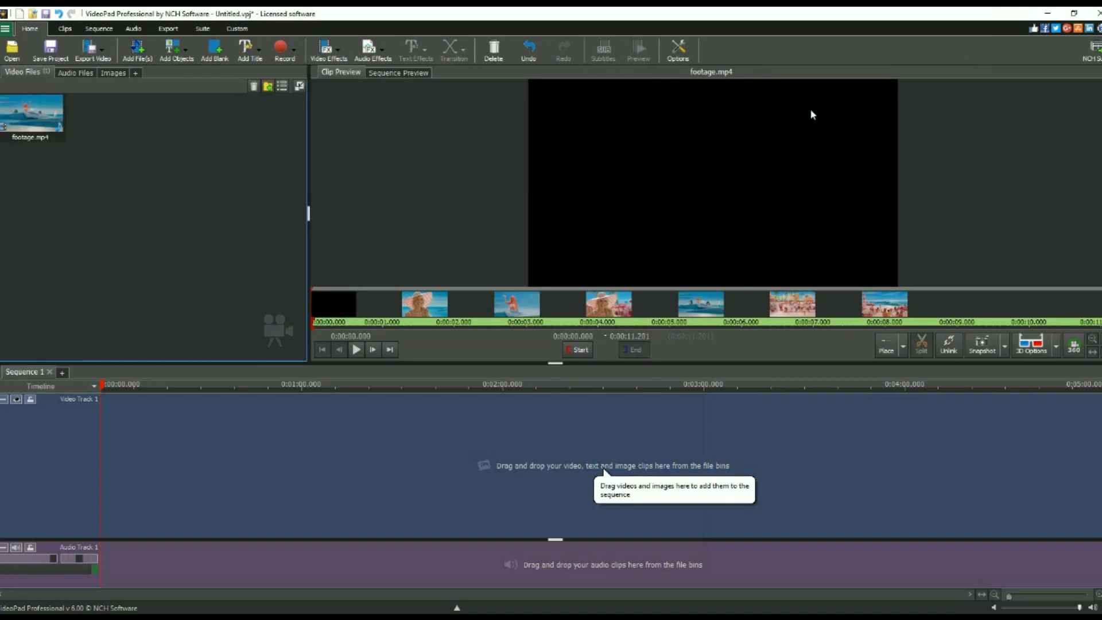
drag(26, 118, 118, 449)
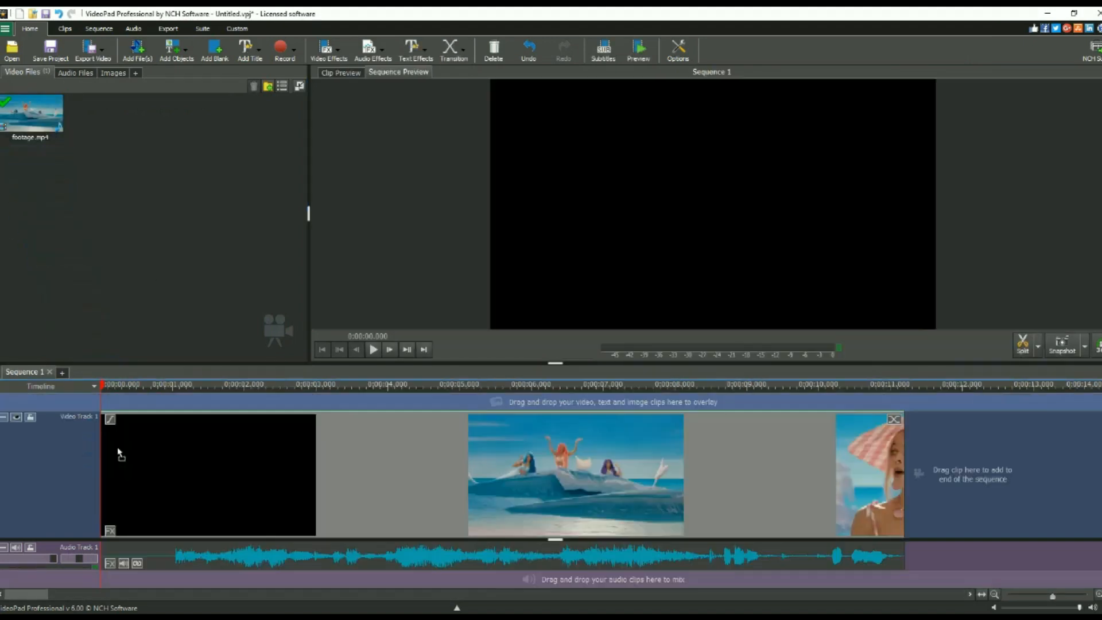
Trim the end of the footage clip to about 8.2 seconds on the beach scene and open the snapshot options.
drag(809, 386, 688, 392)
drag(839, 447, 693, 446)
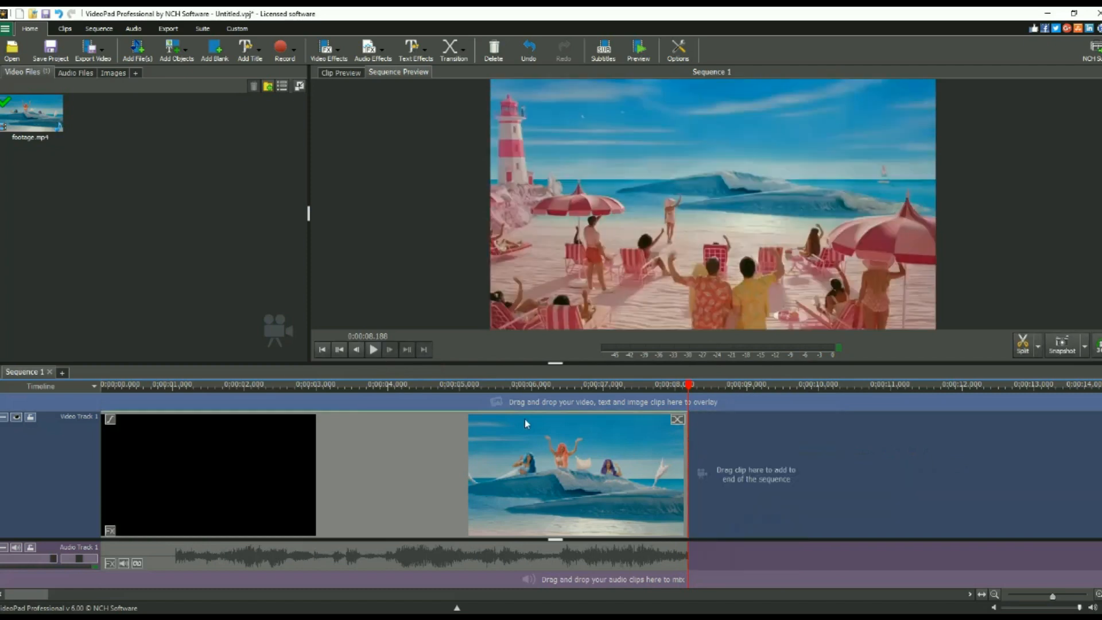
click(52, 50)
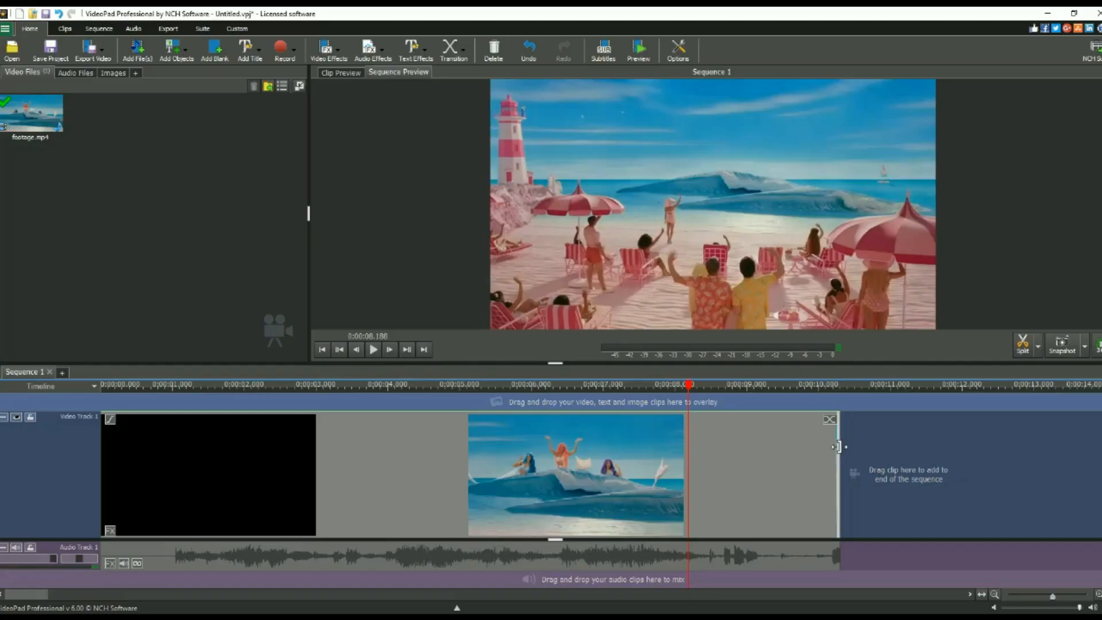
drag(842, 450, 688, 445)
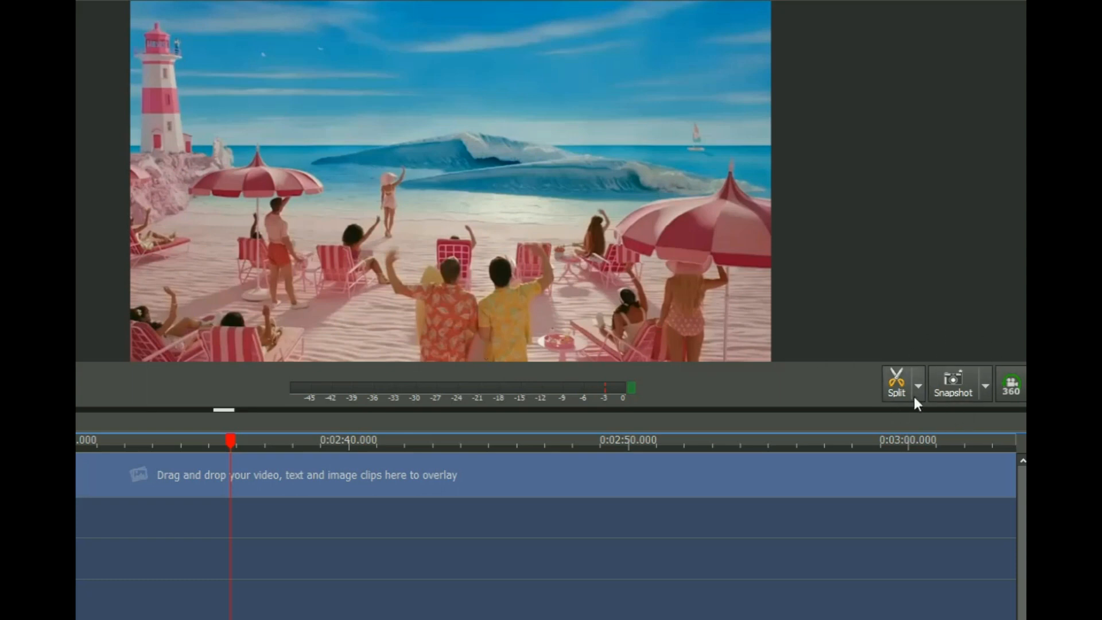
click(986, 381)
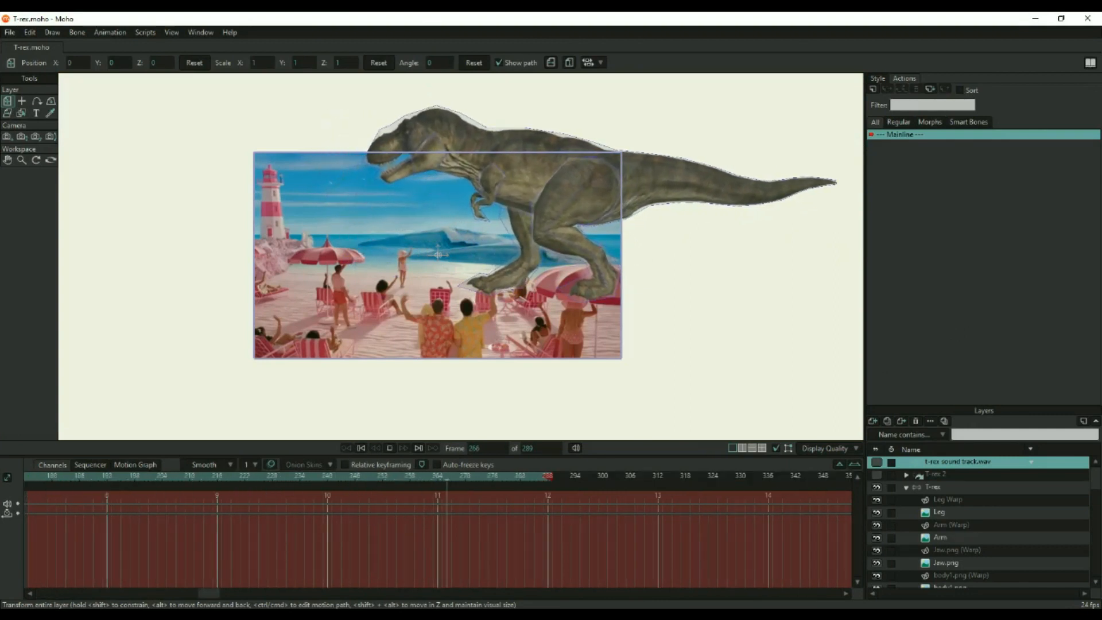
In Moho, check the T-rex animation playback and test the rig by moving the leg and tail bones.
click(391, 449)
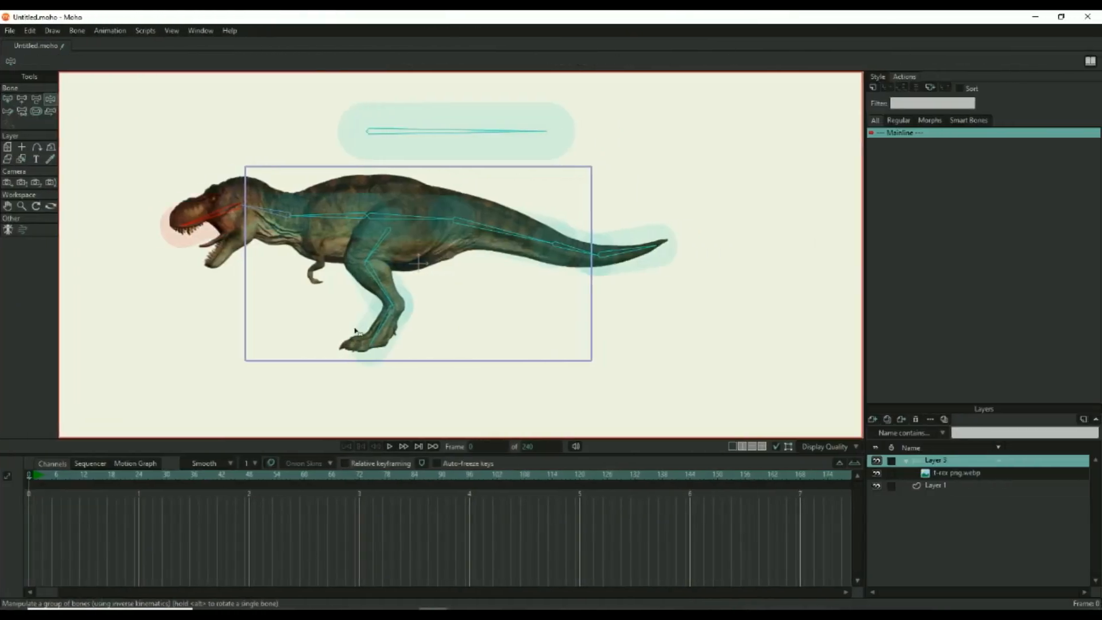
drag(378, 338, 364, 362)
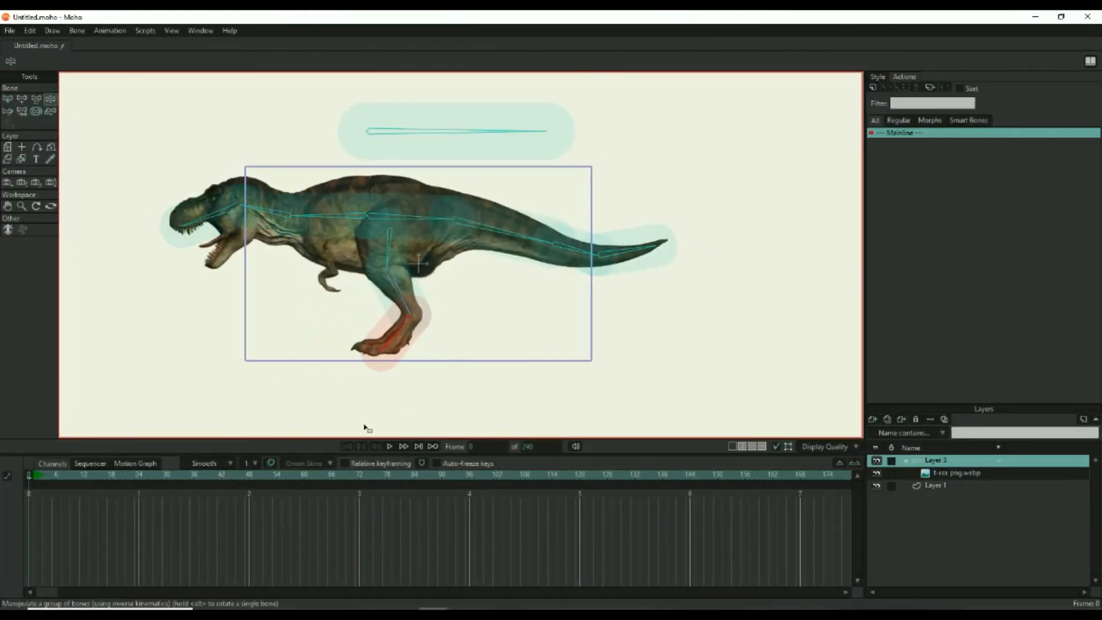
key(b)
key(z)
drag(619, 252, 657, 226)
drag(657, 226, 675, 329)
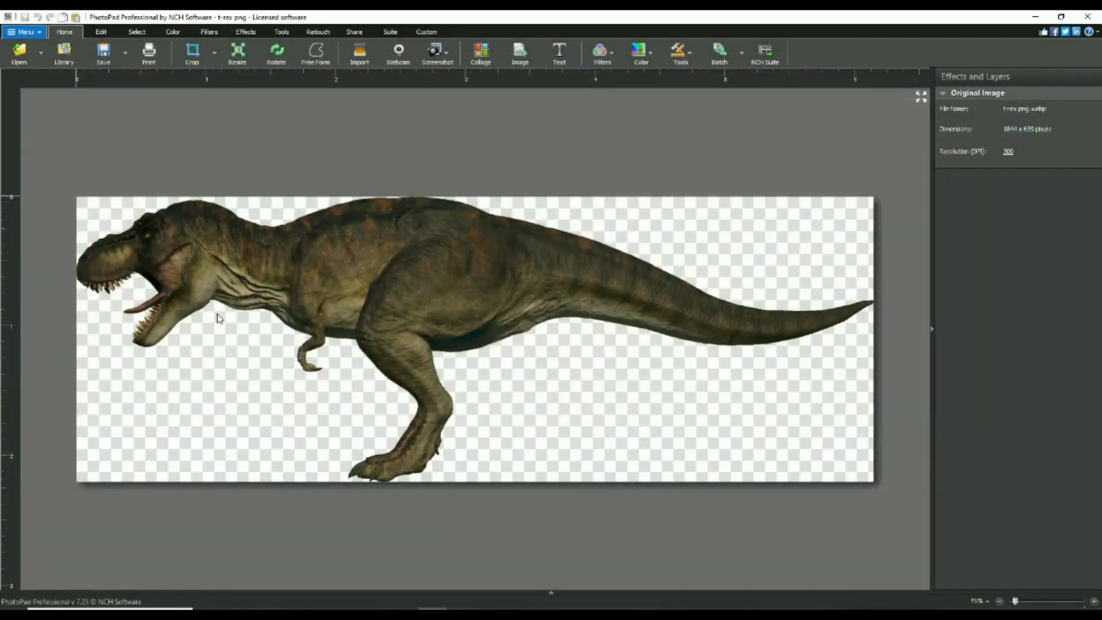
In PhotoPad, outline the T-rex's head, body and tail with a polygon selection, excluding the lower jaw, arm and lower leg.
click(138, 32)
click(129, 52)
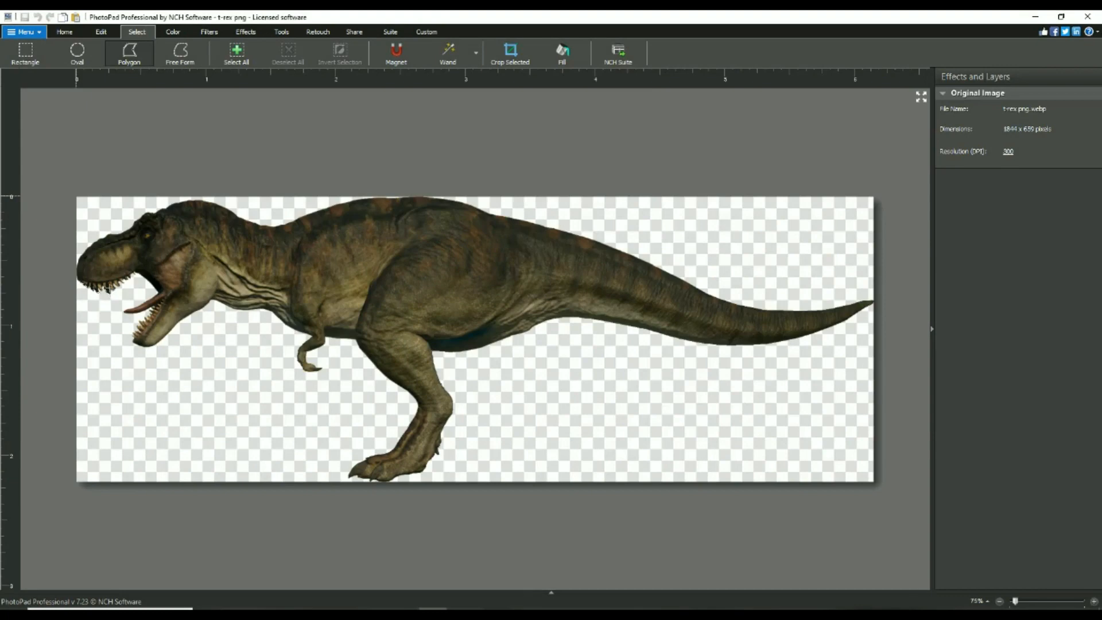
scroll(110, 287, up, 5)
scroll(164, 267, down, 5)
click(184, 252)
click(250, 251)
click(299, 293)
click(402, 318)
click(454, 358)
click(638, 380)
scroll(661, 383, down, 4)
click(610, 341)
click(691, 338)
click(728, 314)
click(697, 319)
click(596, 296)
click(530, 268)
click(458, 249)
click(339, 267)
click(303, 250)
scroll(245, 259, up, 3)
click(72, 221)
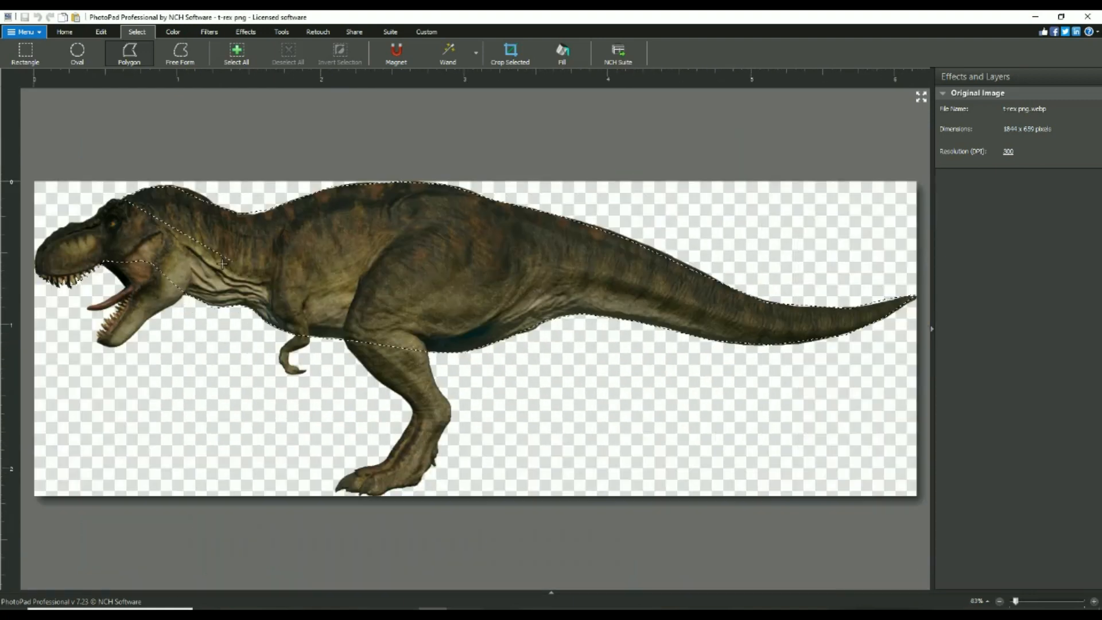
Invert the selection and delete the jaw, arm and leg areas outside the body outline.
scroll(41, 276, up, 1)
scroll(63, 282, down, 1)
click(340, 53)
key(Delete)
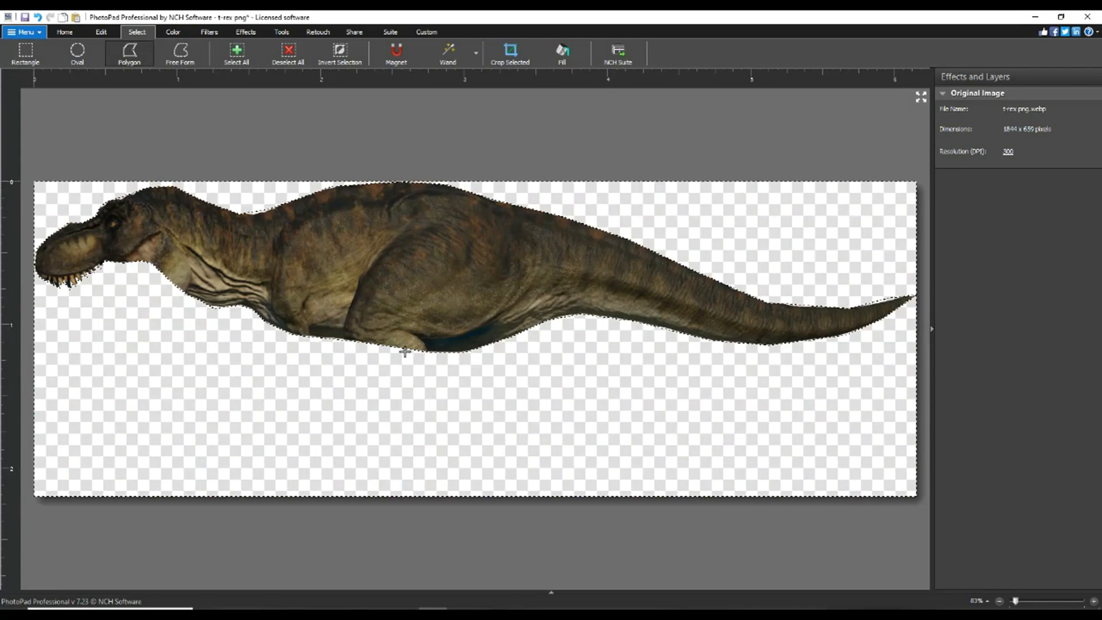
Undo the deletion and outline the T-rex's whole leg, from thigh to foot, with a polygon selection.
key(ctrl+z)
click(128, 55)
mouse_move(367, 268)
mouse_down()
mouse_move(345, 325)
mouse_move(352, 358)
mouse_move(411, 404)
mouse_move(393, 463)
mouse_move(352, 470)
mouse_move(337, 489)
mouse_move(348, 487)
mouse_up()
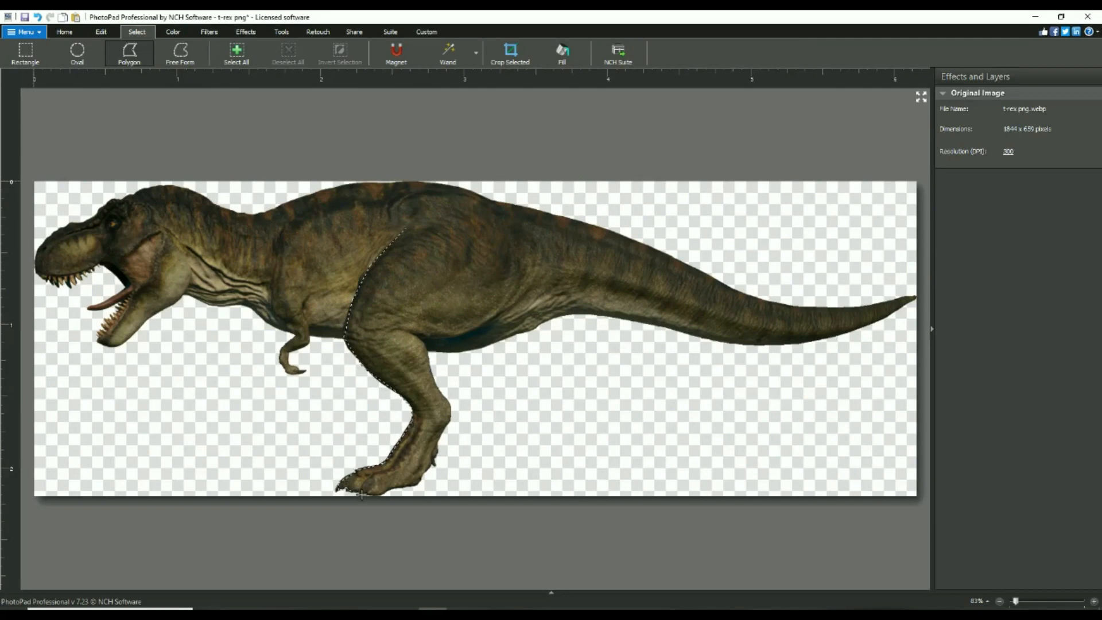
mouse_move(389, 490)
mouse_down()
mouse_move(434, 465)
mouse_move(450, 419)
mouse_move(420, 340)
mouse_move(472, 330)
mouse_move(515, 279)
mouse_move(509, 234)
mouse_move(488, 215)
mouse_move(407, 226)
mouse_up()
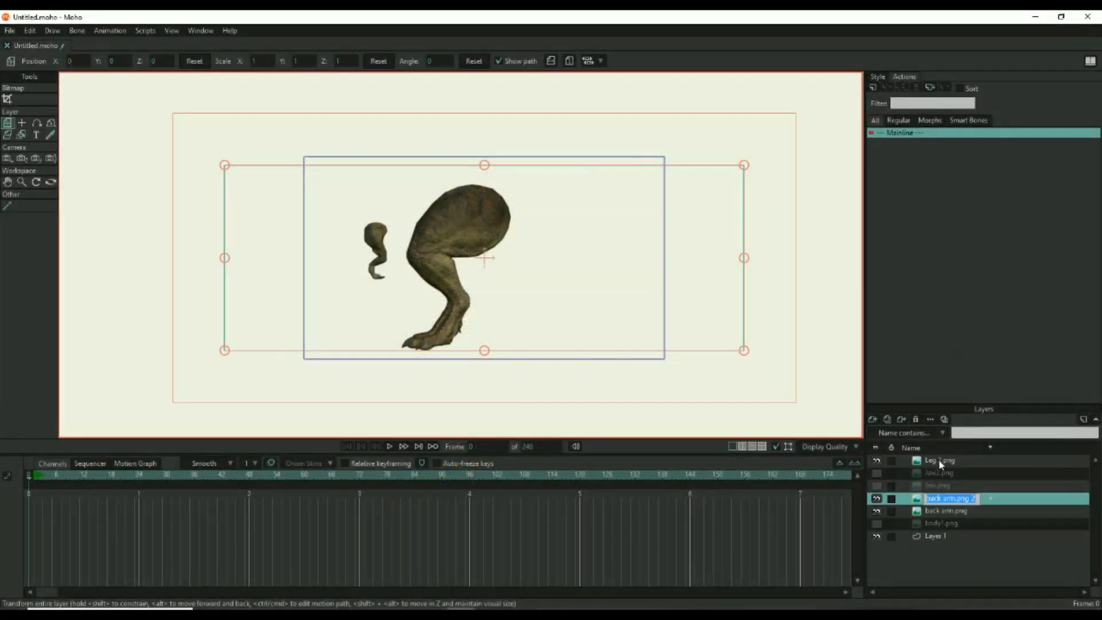
In Moho, duplicate the Leg 2.png layer and offset the leg and arm copies from their originals.
click(942, 459)
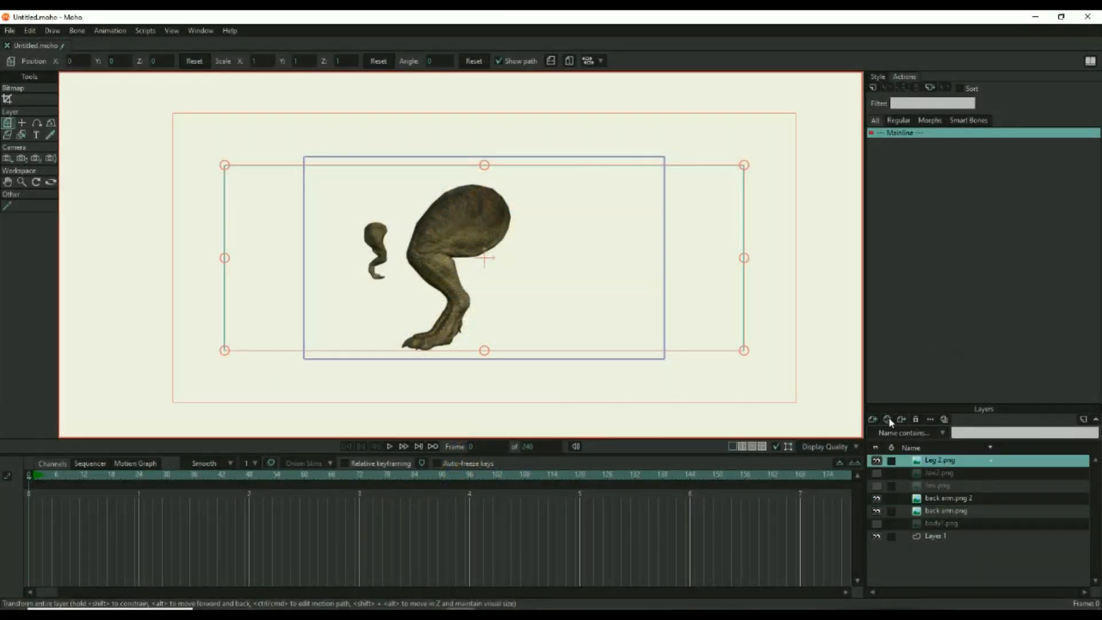
key(ctrl+d)
drag(513, 293, 612, 377)
click(390, 296)
mouse_move(390, 296)
mouse_down()
mouse_move(343, 418)
mouse_move(405, 294)
mouse_up()
Show the jaw and body layers, then place the back arm copy behind the body and adjust its position.
click(877, 486)
click(876, 497)
click(876, 536)
drag(1000, 515, 993, 543)
drag(376, 314, 389, 286)
Move the duplicated leg layer behind the body and position it as the T-rex's far leg.
click(956, 459)
drag(620, 379, 529, 358)
drag(940, 527, 941, 542)
drag(578, 361, 545, 282)
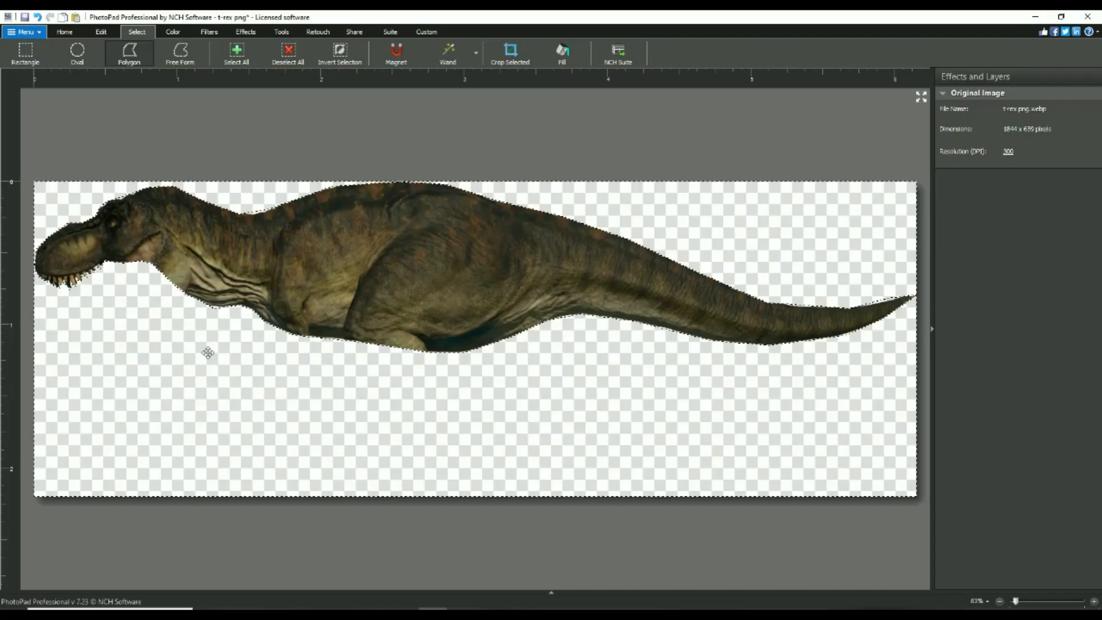
Switch to PhotoPad and save the cut-out T-rex body image.
click(65, 32)
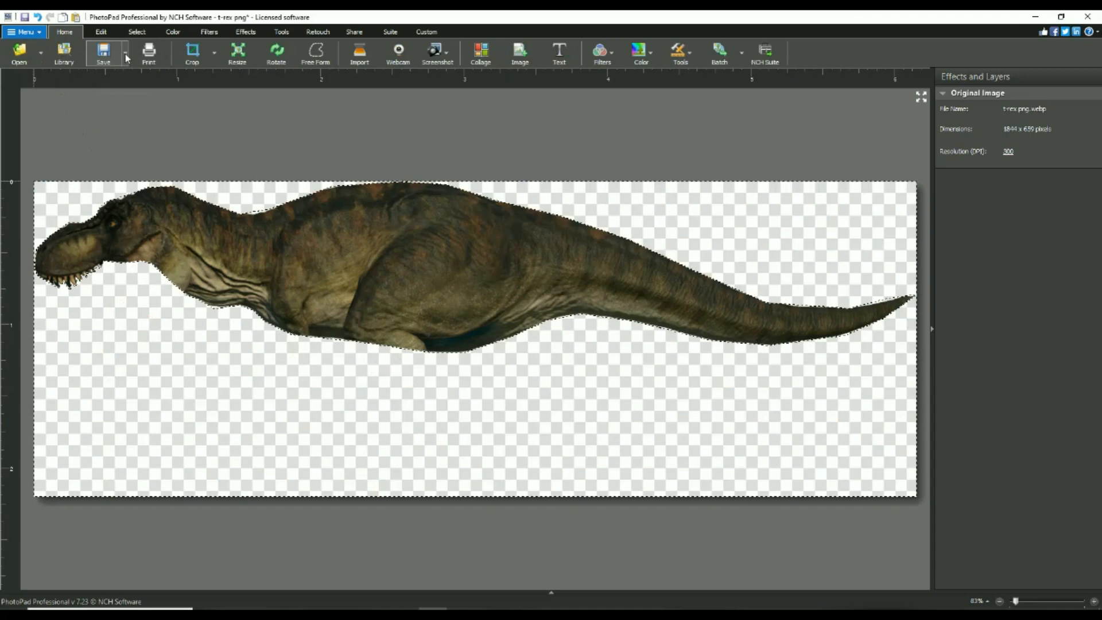
click(104, 53)
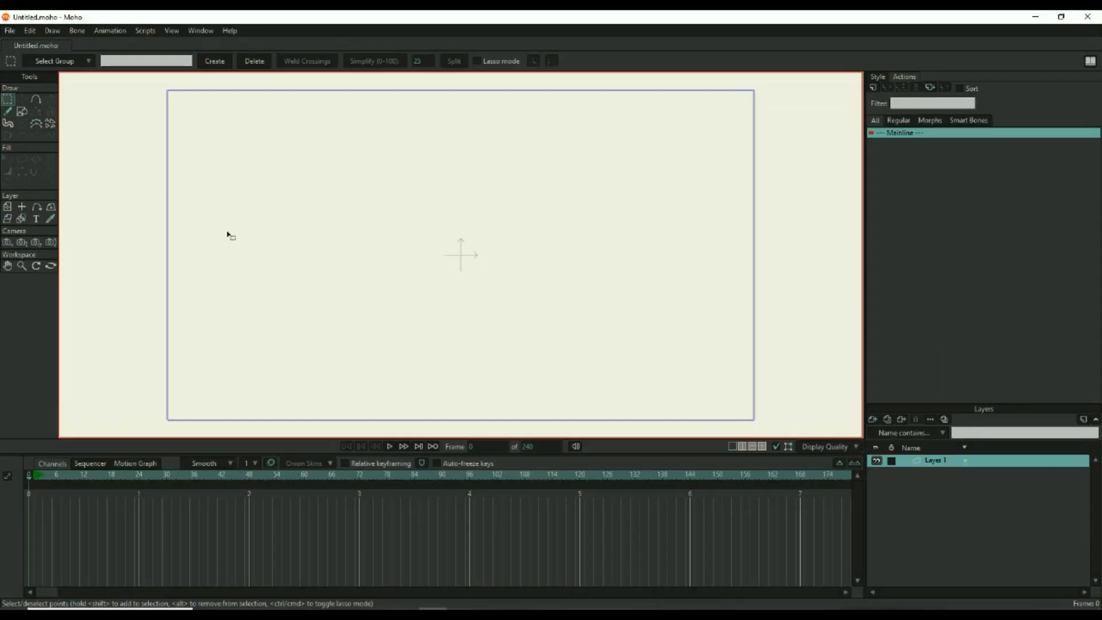
In Moho, import the back arm, back leg, body1, Jaw, Jaw2 and Leg 2 images from the T-rex folder.
click(10, 30)
click(219, 217)
click(139, 108)
shift+click(127, 131)
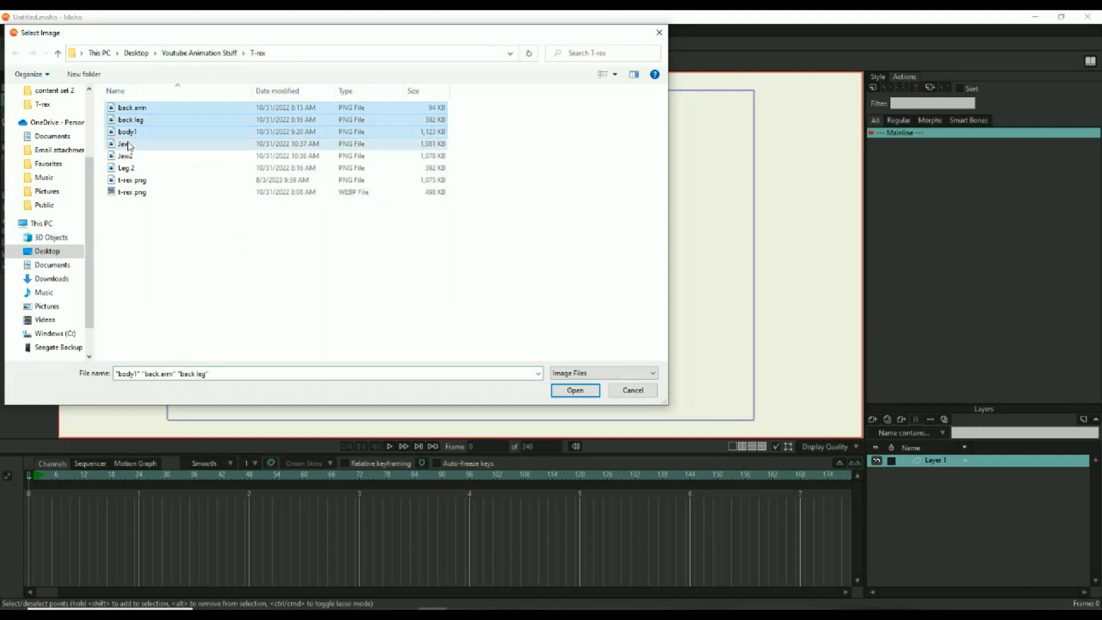
shift+click(126, 168)
click(575, 392)
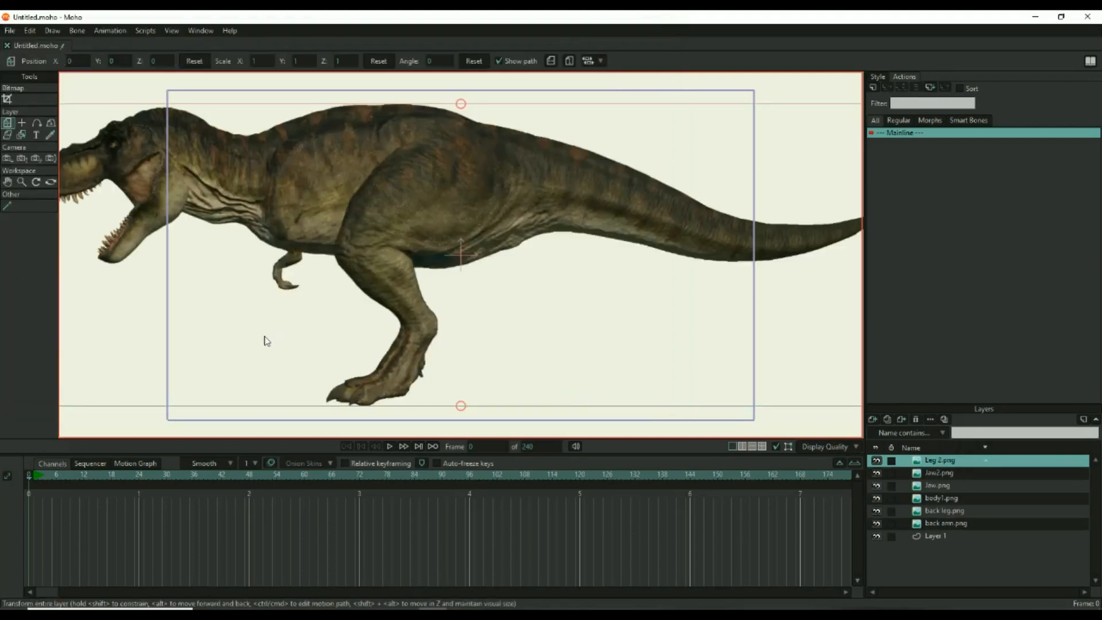
scroll(267, 341, down, 4)
drag(308, 336, 374, 303)
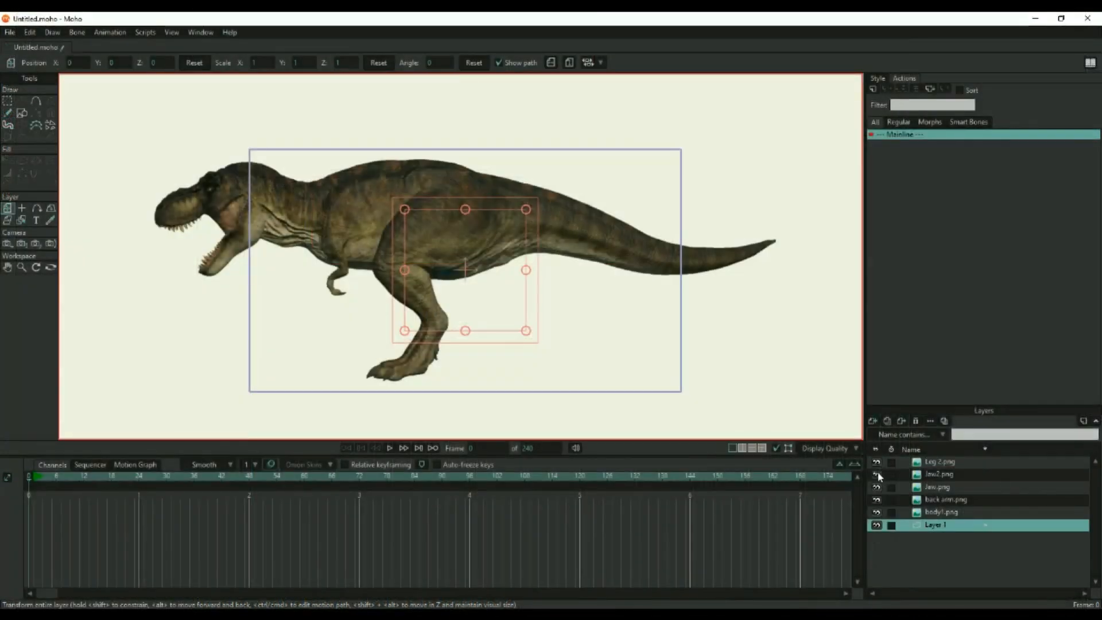
Hide the Jaw2.png, Jaw.png, back arm.png and body1.png layers, leaving the Leg 2.png layer shown.
click(877, 475)
click(877, 487)
click(877, 500)
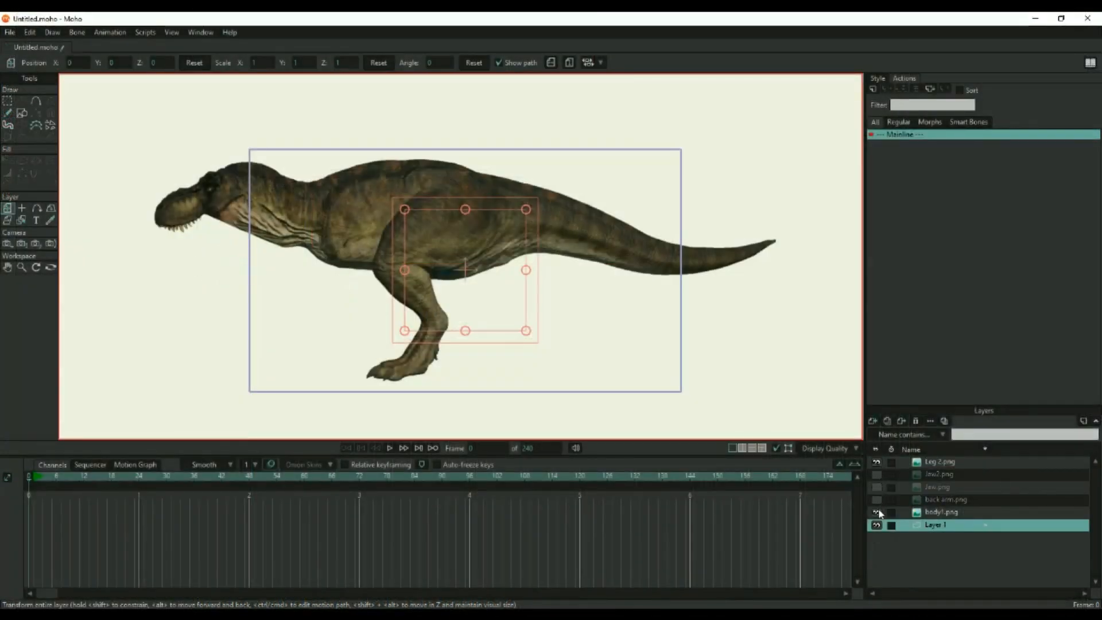
click(877, 512)
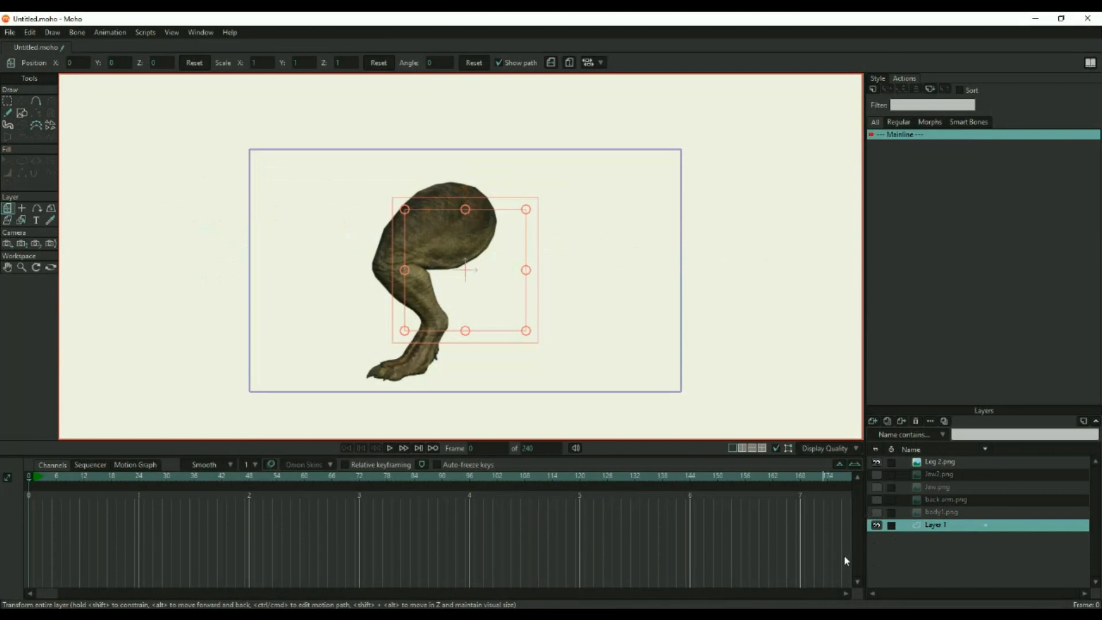
Create a smart warp layer for the Leg 2.png image.
click(965, 460)
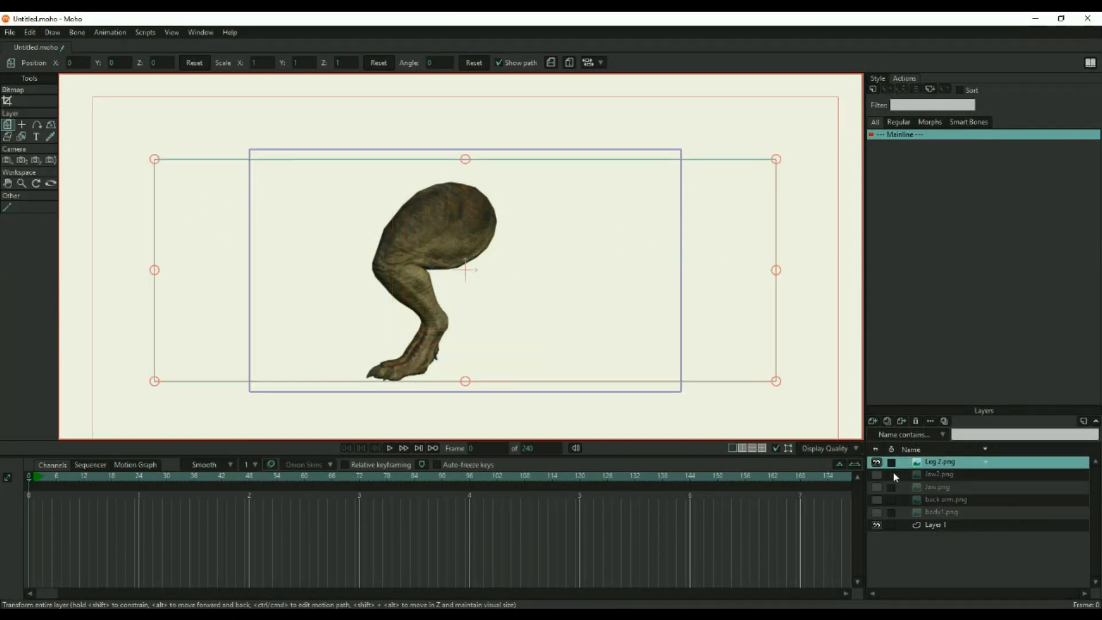
click(55, 33)
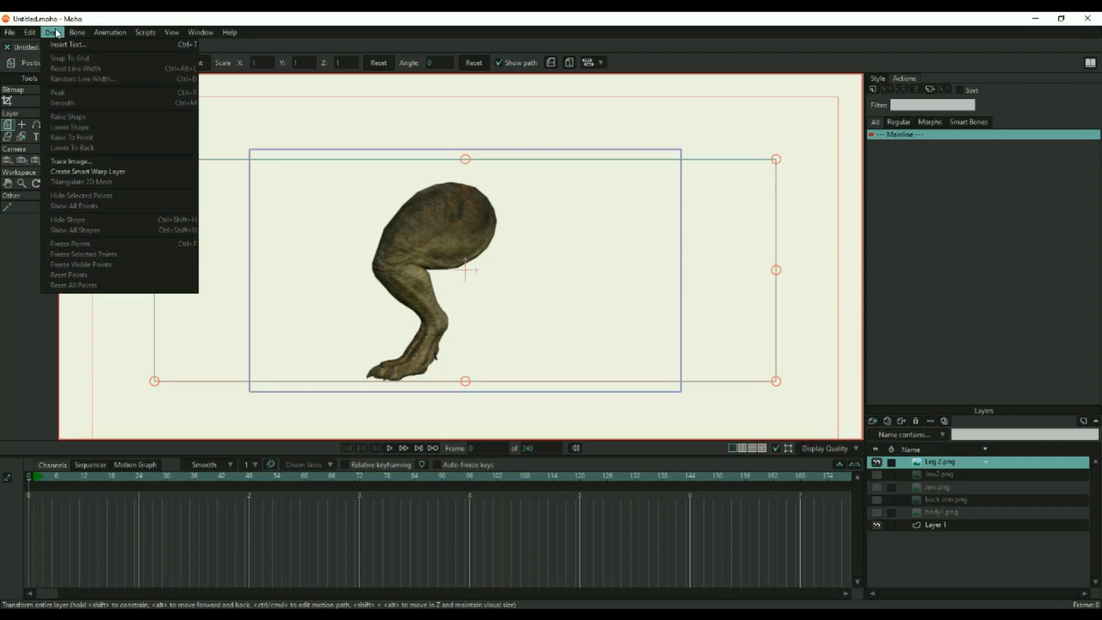
click(70, 172)
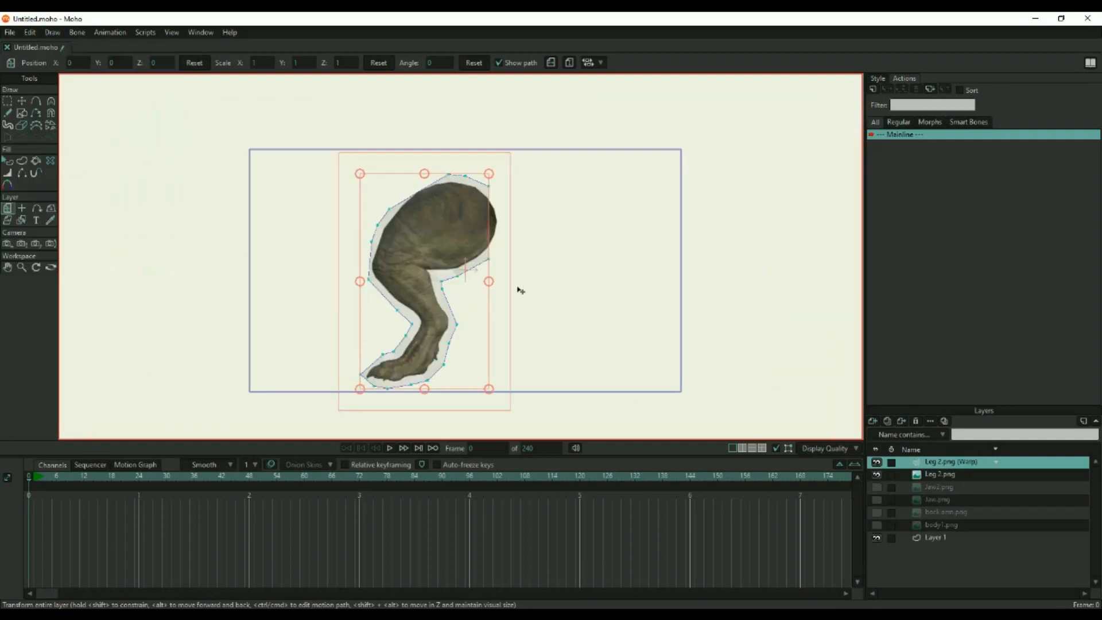
Test the leg's warp mesh at frame 1 by moving the outline point under the thigh slightly downward.
key(t)
click(38, 480)
click(36, 480)
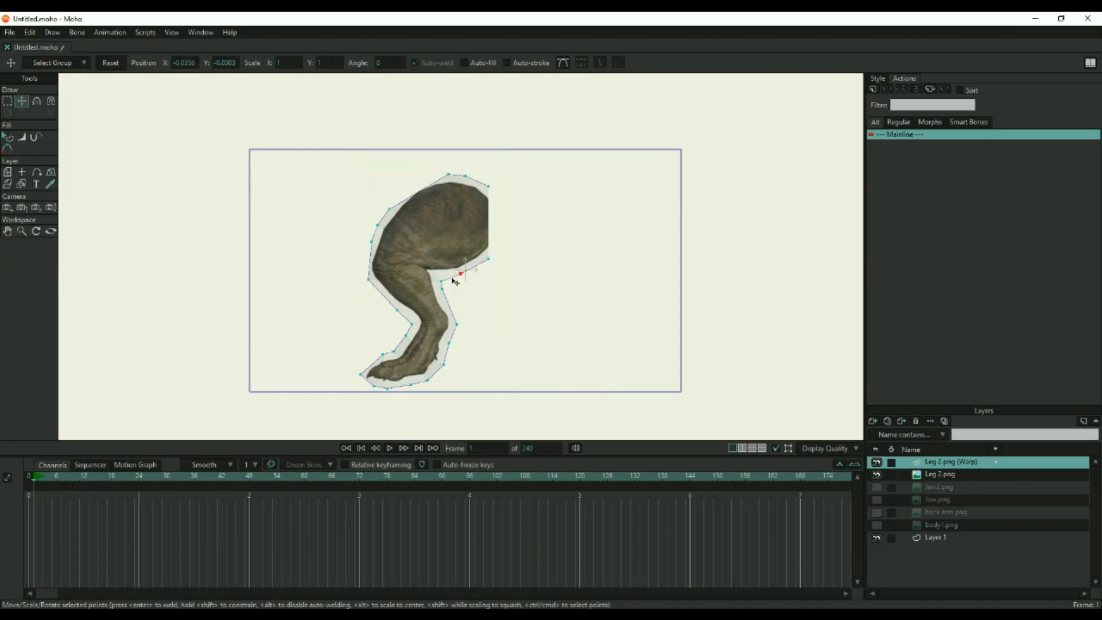
mouse_move(461, 275)
mouse_down()
mouse_move(468, 288)
mouse_move(464, 278)
mouse_up()
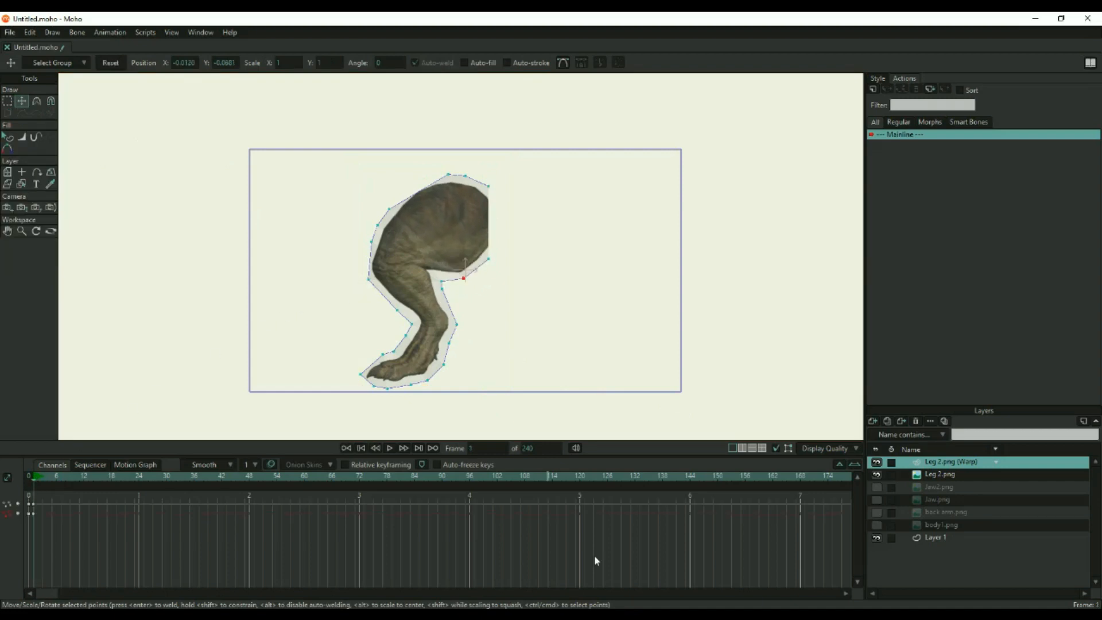
In the Leg 2.png layer settings, choose Leg 2.png (Warp) as the image's smart warp layer.
double_click(955, 478)
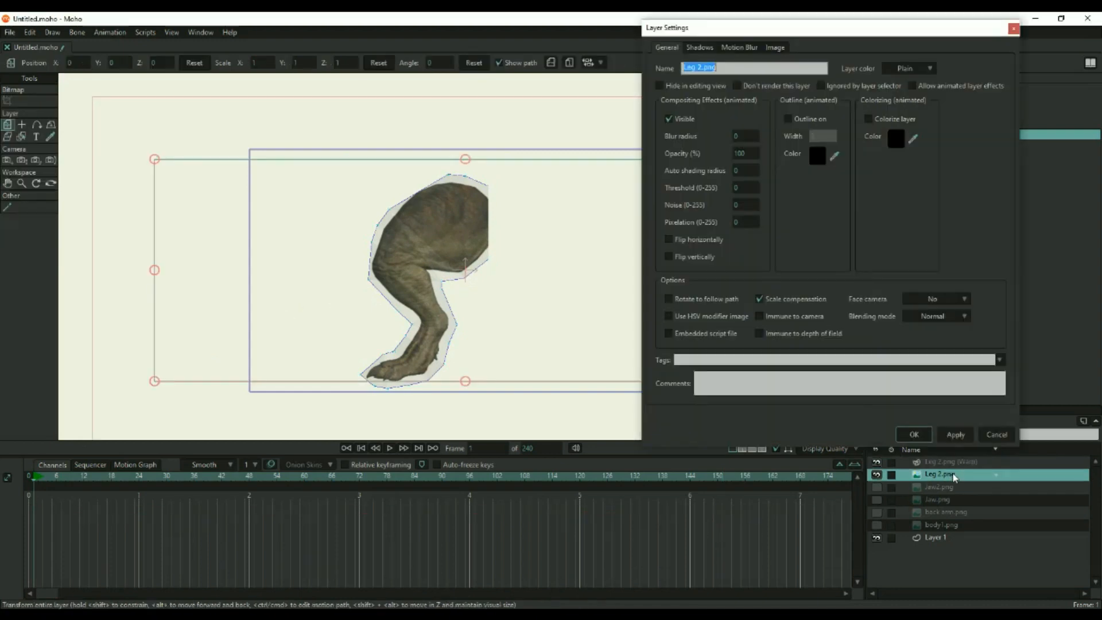
click(775, 47)
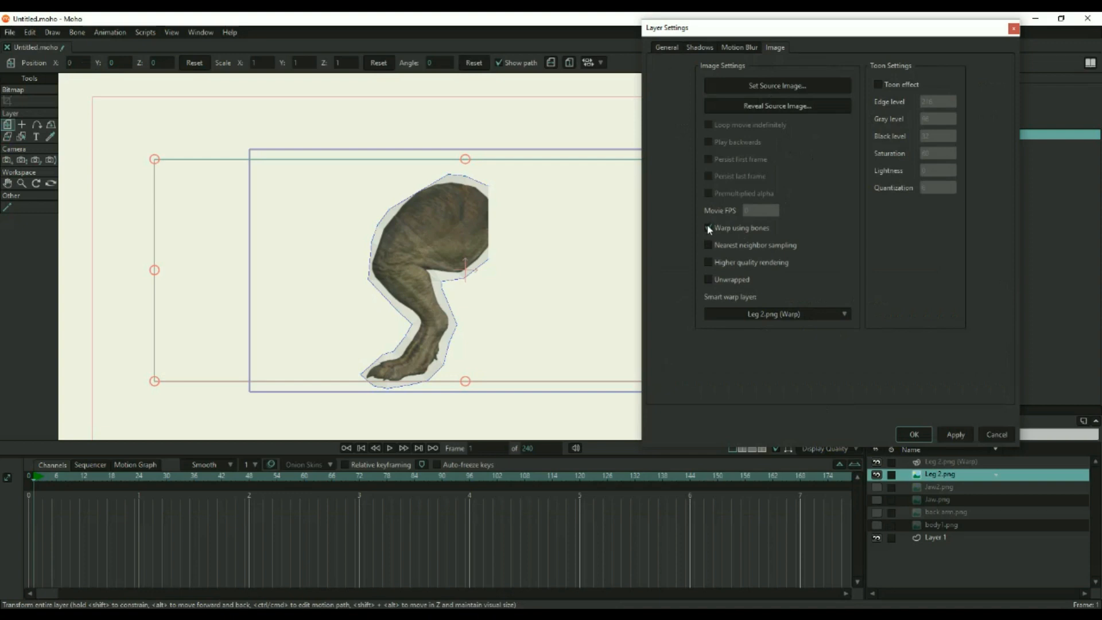
click(845, 314)
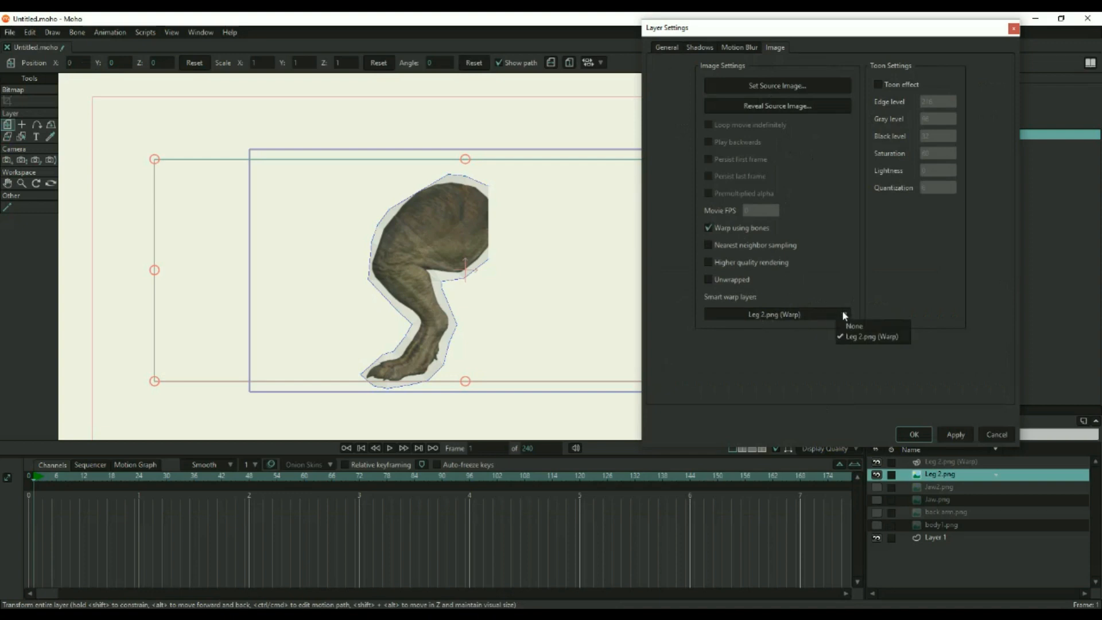
click(859, 337)
key(Return)
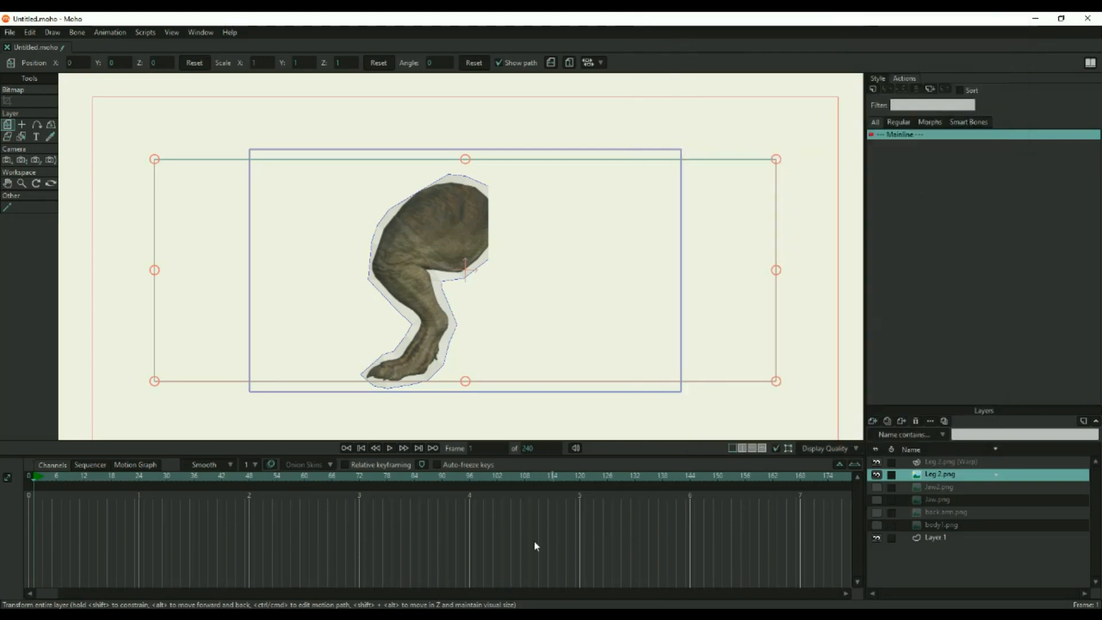
At frame 0, pull the Leg 2.png (Warp) outline points tightly around the rear of the lower leg down to the heel.
click(27, 479)
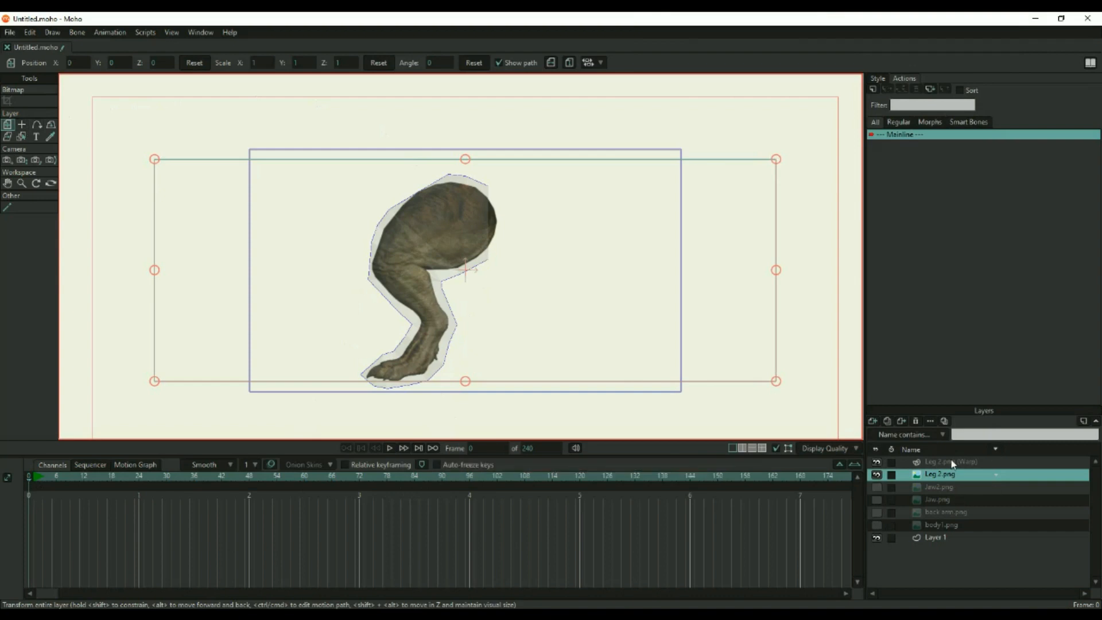
click(976, 462)
click(23, 102)
drag(461, 276, 434, 274)
drag(456, 325, 450, 332)
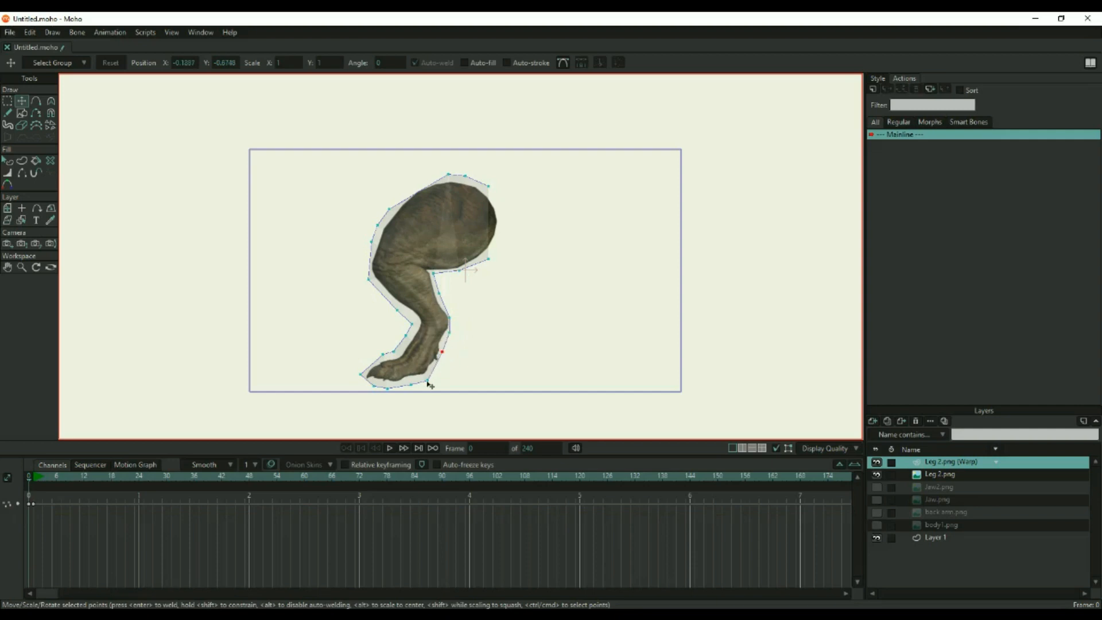
click(410, 381)
Fit the warp outline around the thigh and front of the leg, adding points at the thigh's rear edge and the shin.
drag(447, 175, 493, 198)
click(499, 223)
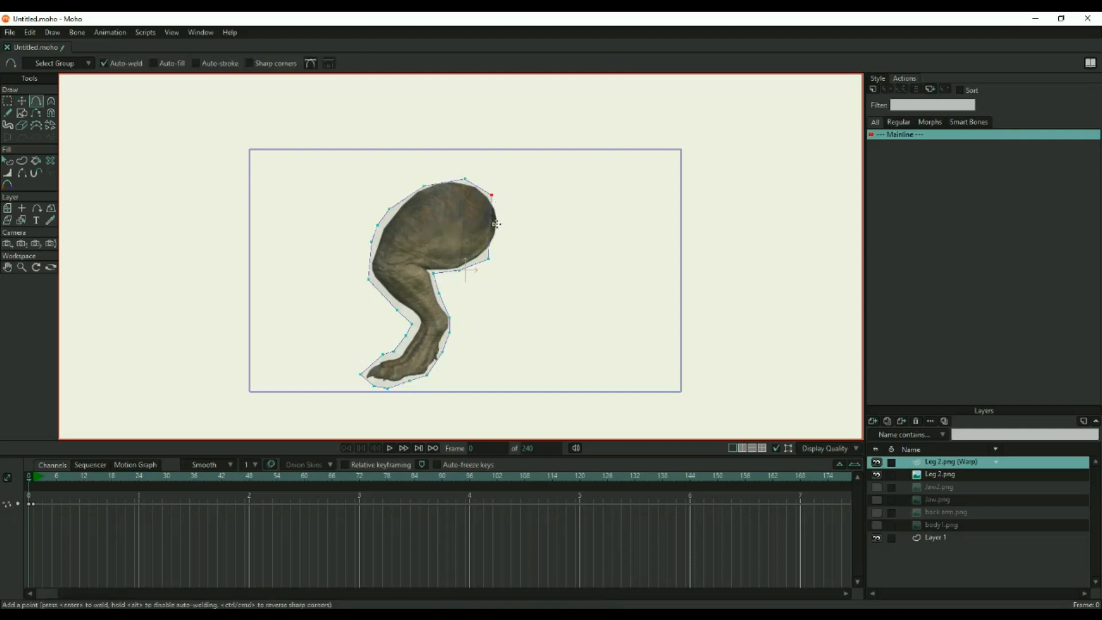
drag(499, 223, 503, 223)
drag(390, 210, 416, 331)
key(a)
click(394, 304)
key(t)
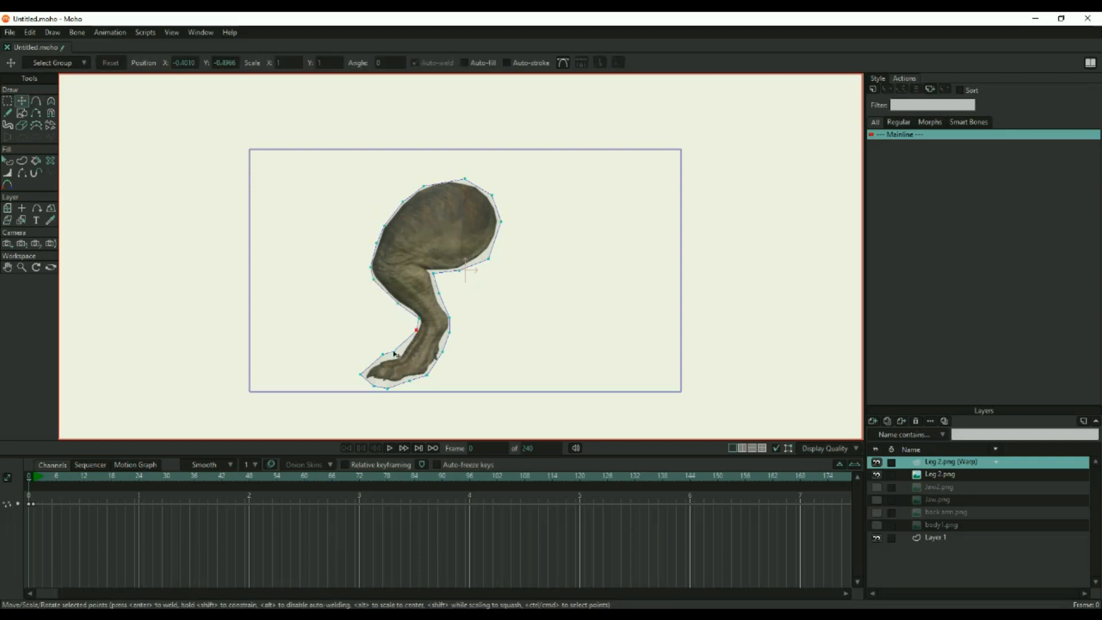
Fit the warp outline around the foot with an extra point above the toes, and add mesh points down the middle of the leg.
drag(361, 374, 409, 379)
key(a)
click(376, 368)
key(t)
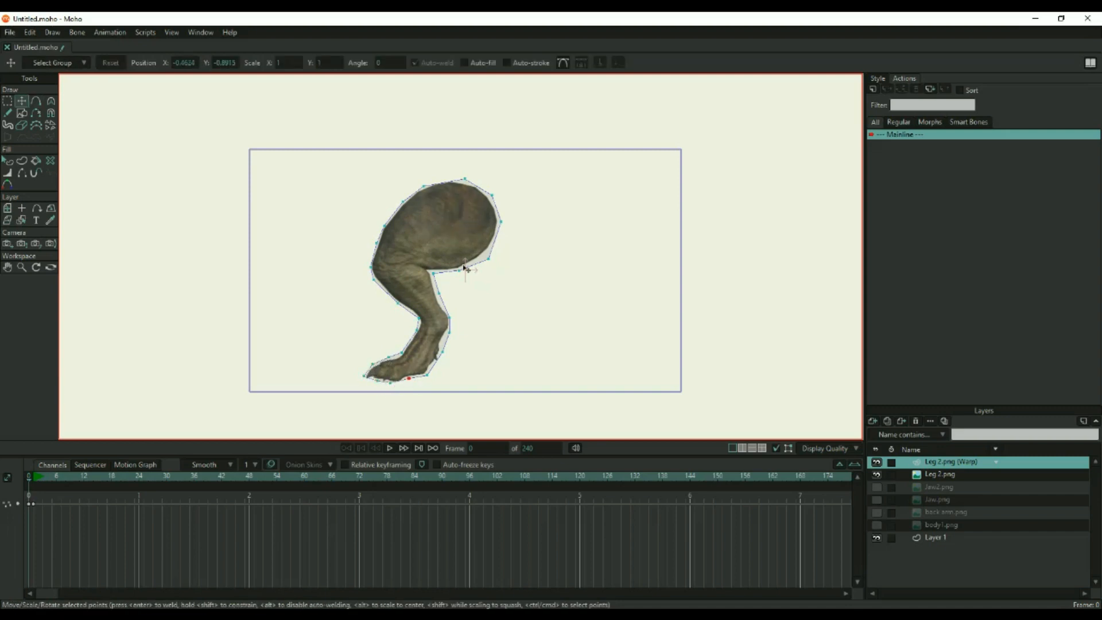
key(a)
drag(458, 216, 401, 367)
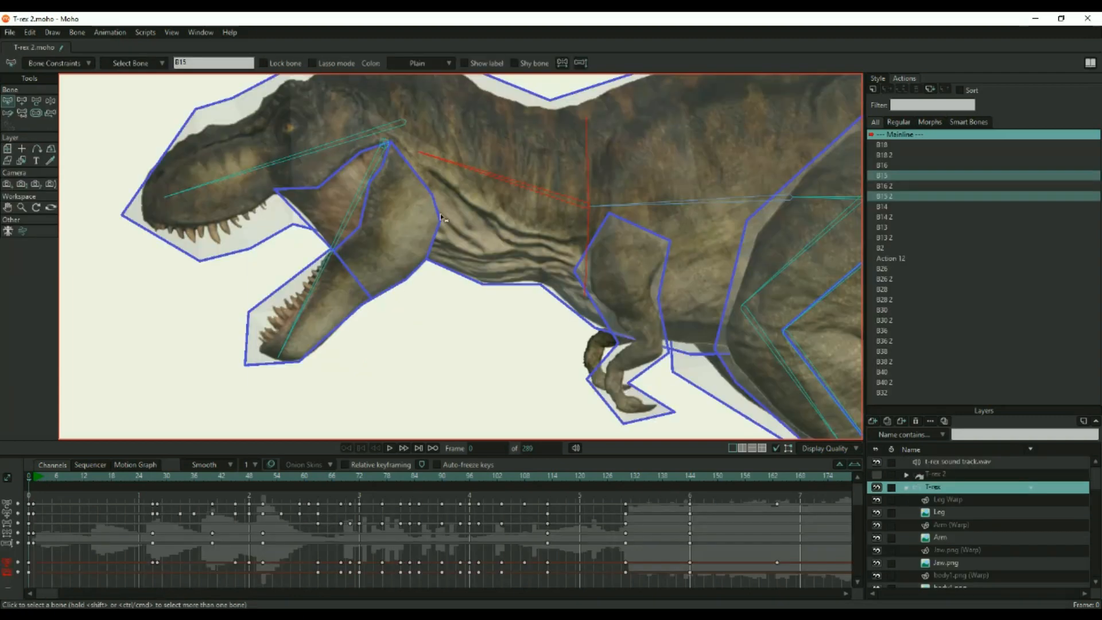
In the T-rex 2.moho project, manipulate the head and neck bones to examine how they bend the warped body.
drag(442, 217, 287, 236)
key(z)
drag(506, 205, 460, 258)
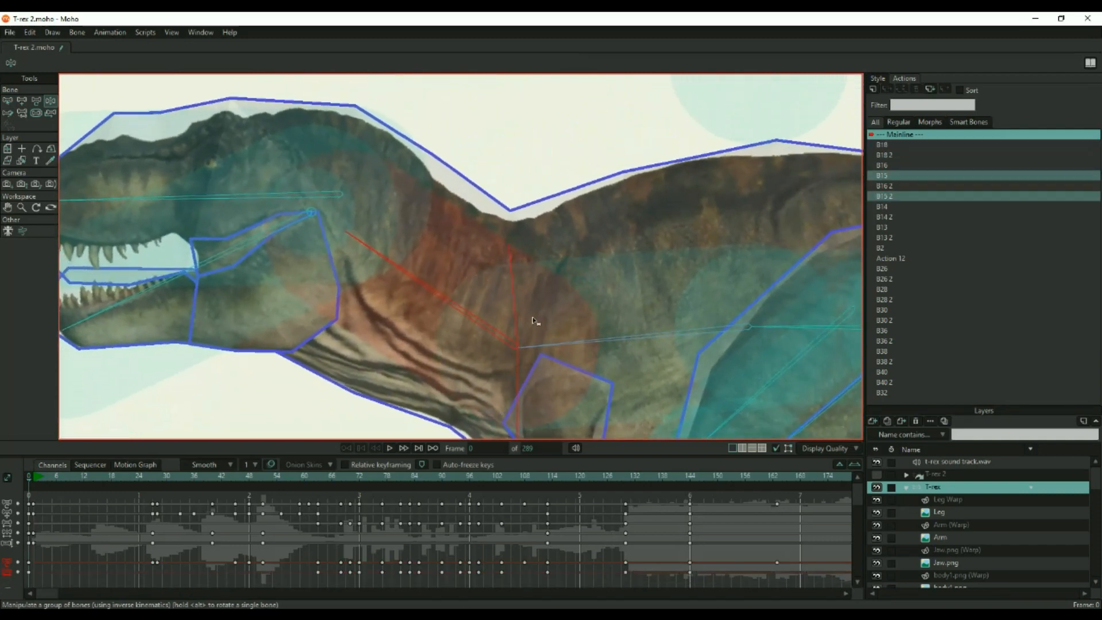
scroll(534, 319, up, 4)
drag(338, 291, 216, 322)
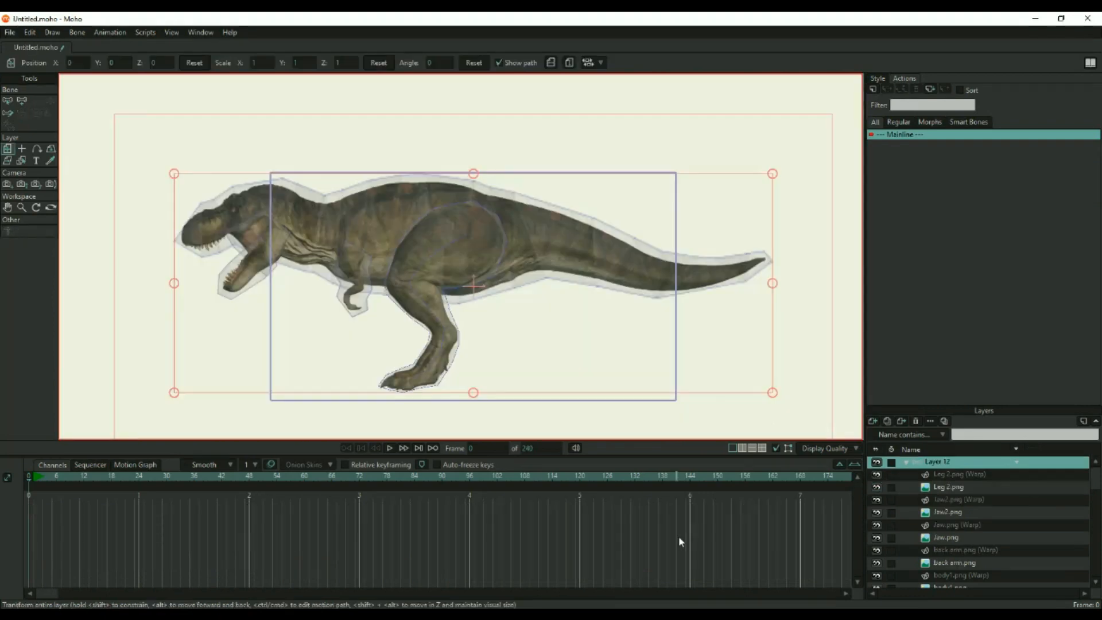
In Untitled.moho, add a root bone above the back, a bone chain from the hip through neck to snout, and a lower jaw bone.
key(a)
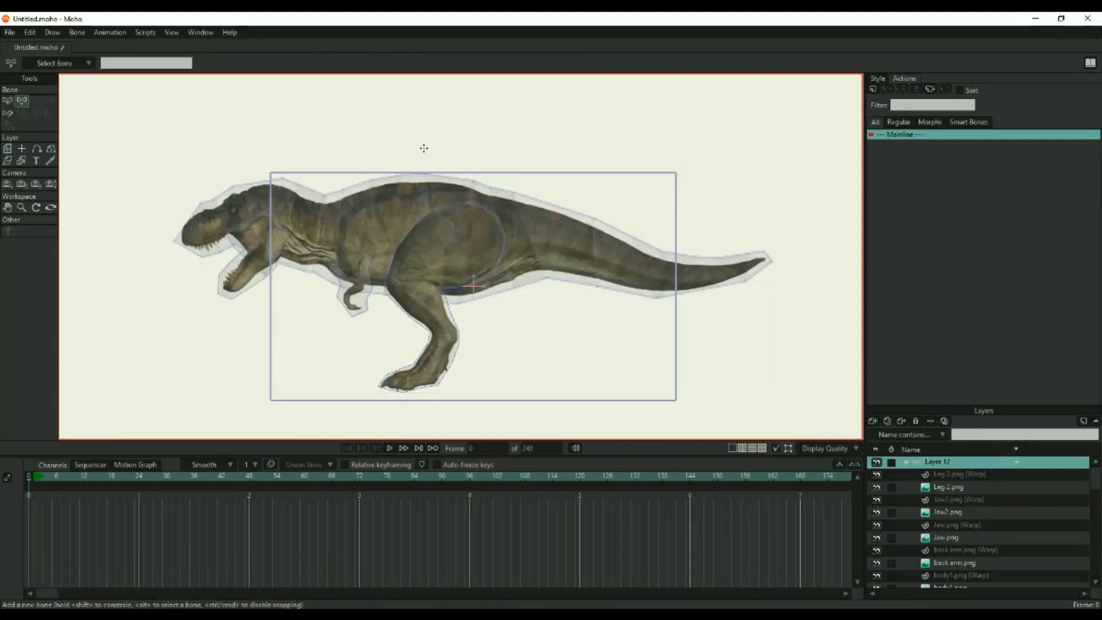
drag(419, 148, 419, 78)
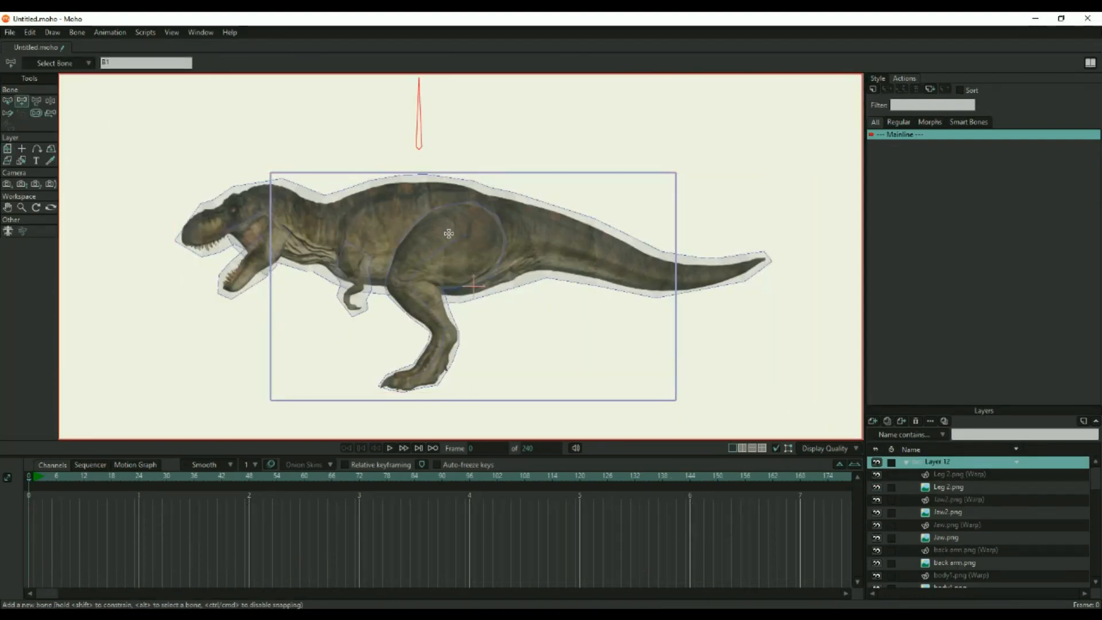
drag(449, 236, 194, 234)
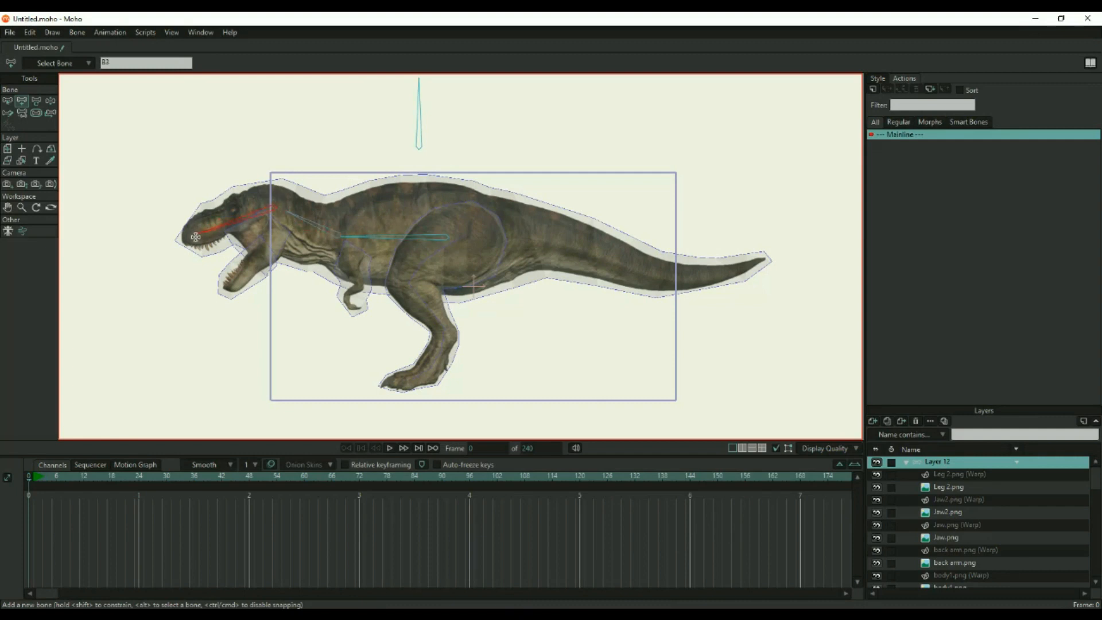
drag(278, 240, 232, 287)
Add a chain of bones running from the hip along the tail to its tip.
drag(449, 236, 531, 238)
drag(531, 238, 597, 253)
drag(597, 254, 762, 261)
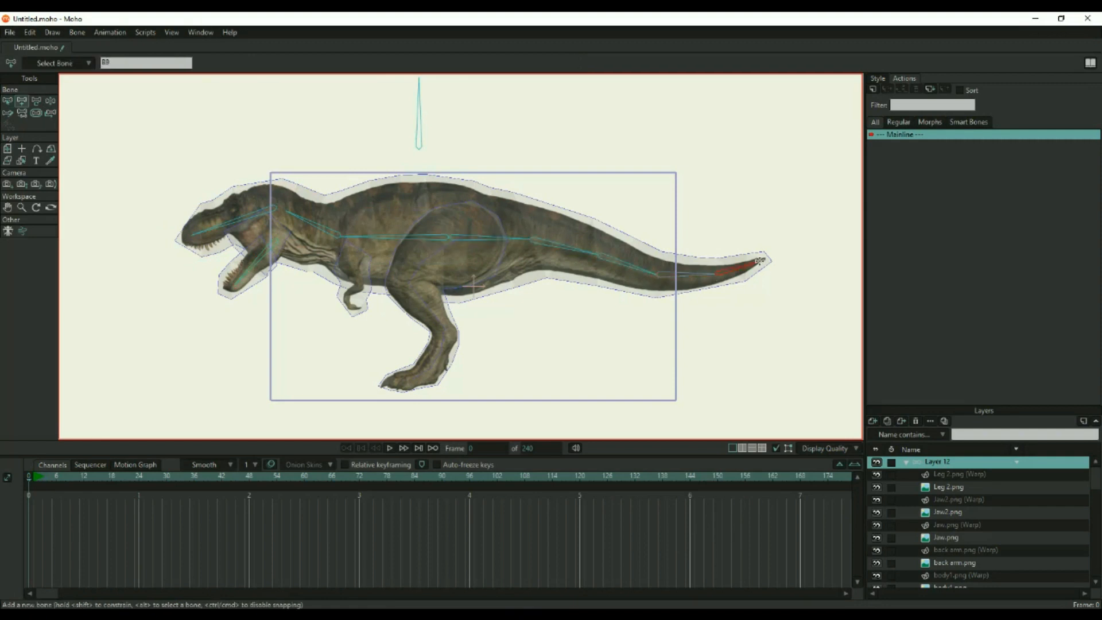
Add a chain of leg bones from the hip through the knee and ankle to the toes, and display the bones' influence areas.
click(443, 243)
mouse_move(447, 239)
mouse_down()
mouse_move(412, 285)
mouse_move(444, 332)
mouse_up()
drag(445, 333, 427, 374)
drag(427, 374, 394, 382)
key(z)
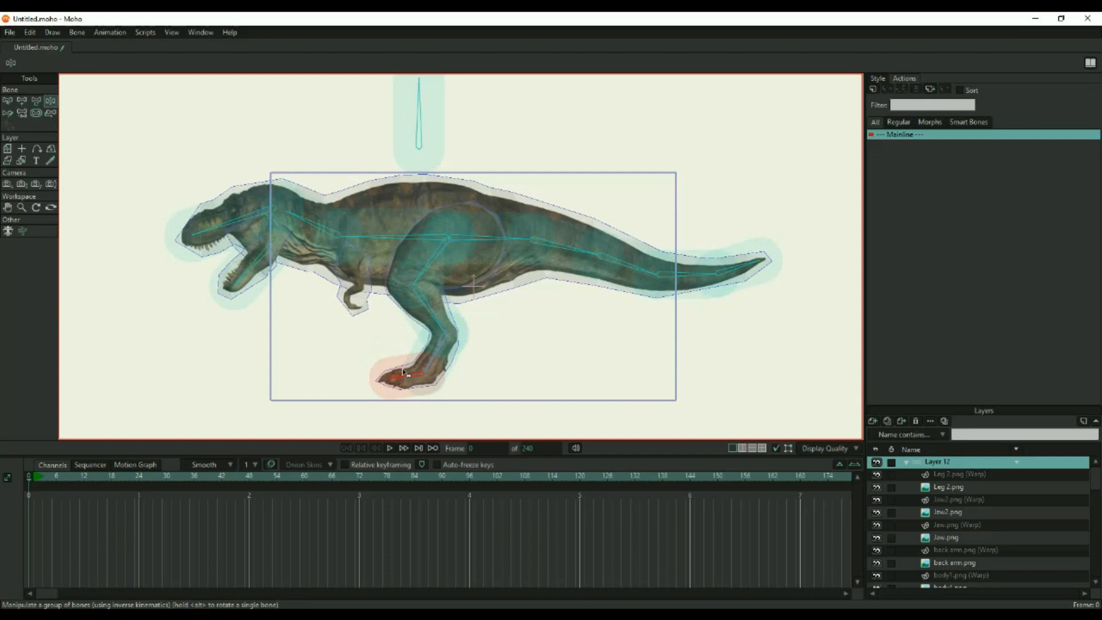
key(x)
click(428, 271)
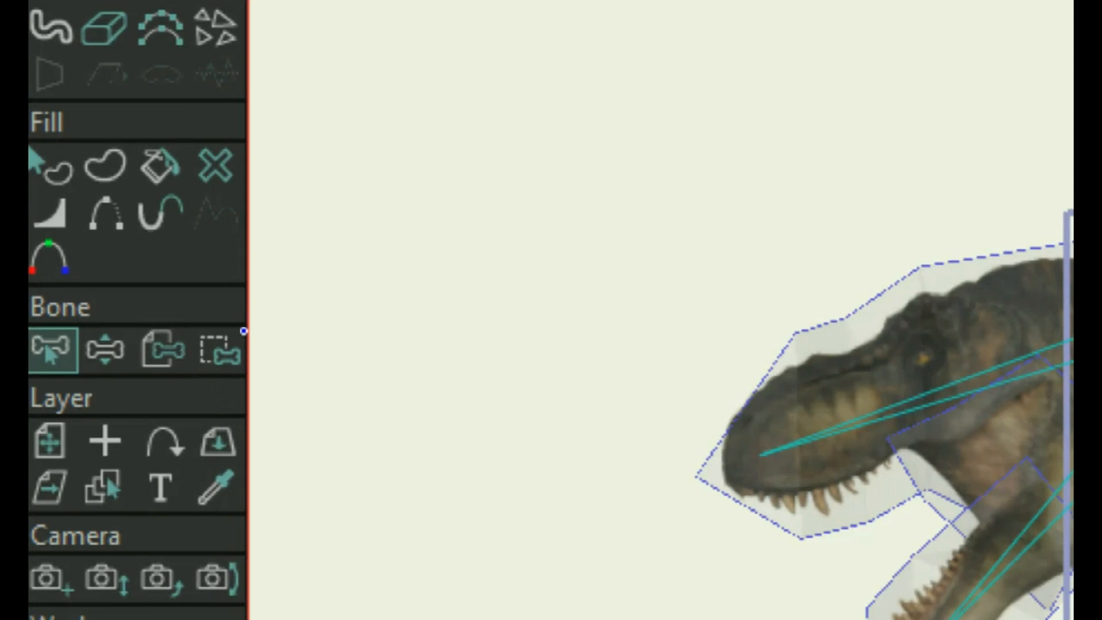
mouse_move(255, 313)
mouse_down()
mouse_move(262, 377)
mouse_move(206, 395)
mouse_move(180, 369)
mouse_move(187, 316)
mouse_move(250, 305)
mouse_move(268, 339)
mouse_up()
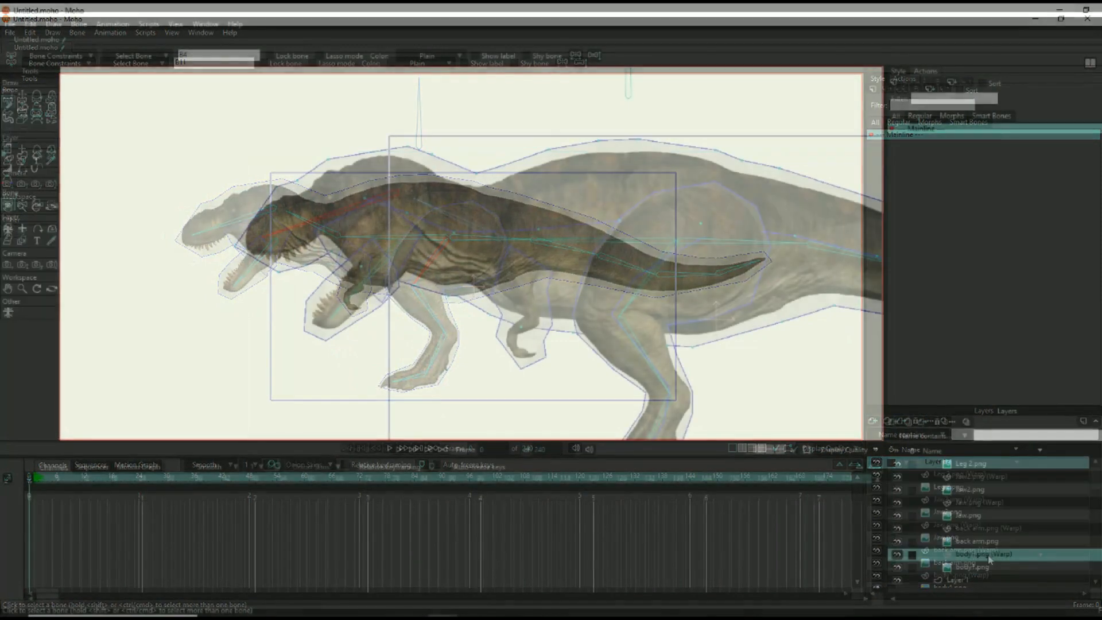
Bind the head points of the body1.png (Warp) mesh to the head bone and test the head's movement.
drag(197, 139, 384, 261)
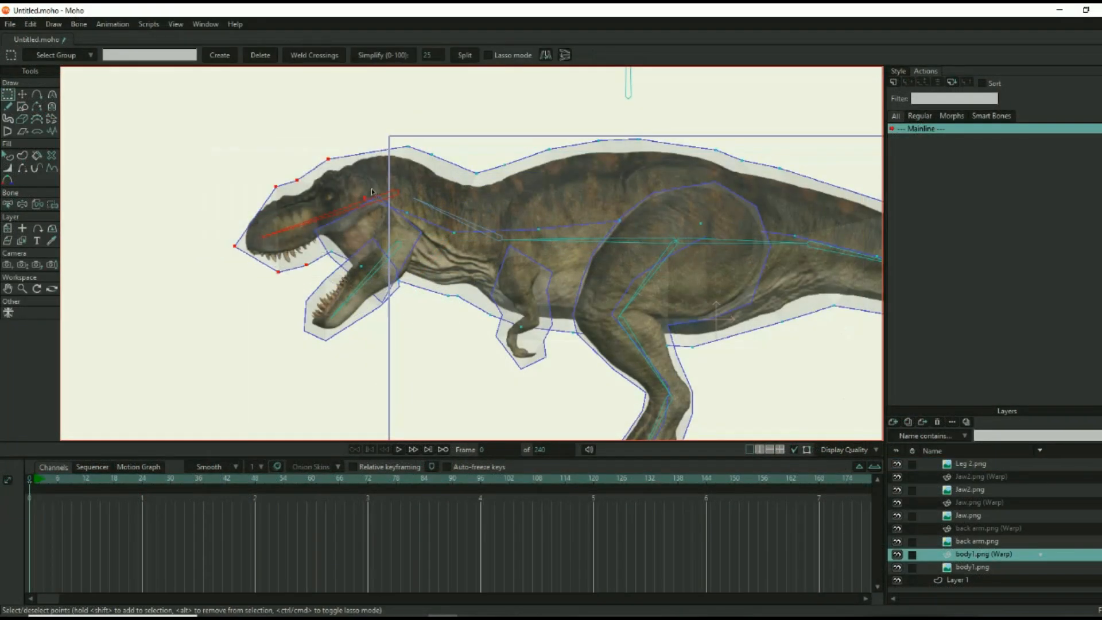
click(22, 204)
drag(308, 221, 311, 187)
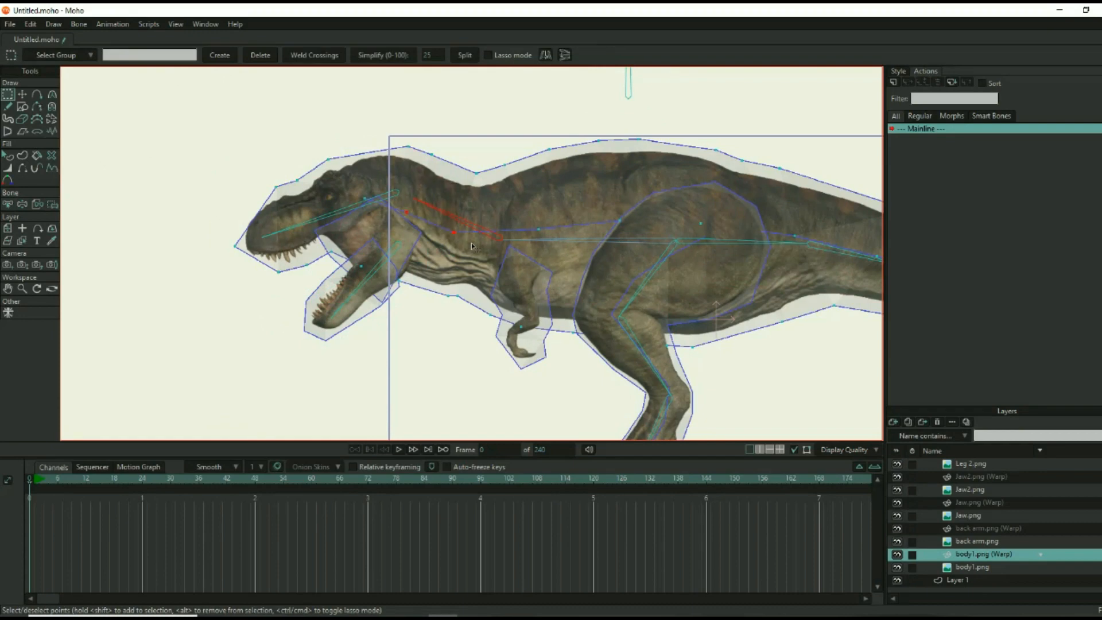
Bind the neck points of the body1.png (Warp) mesh to the neck bone and test its movement.
shift+click(445, 160)
key(i)
key(ctrl+z)
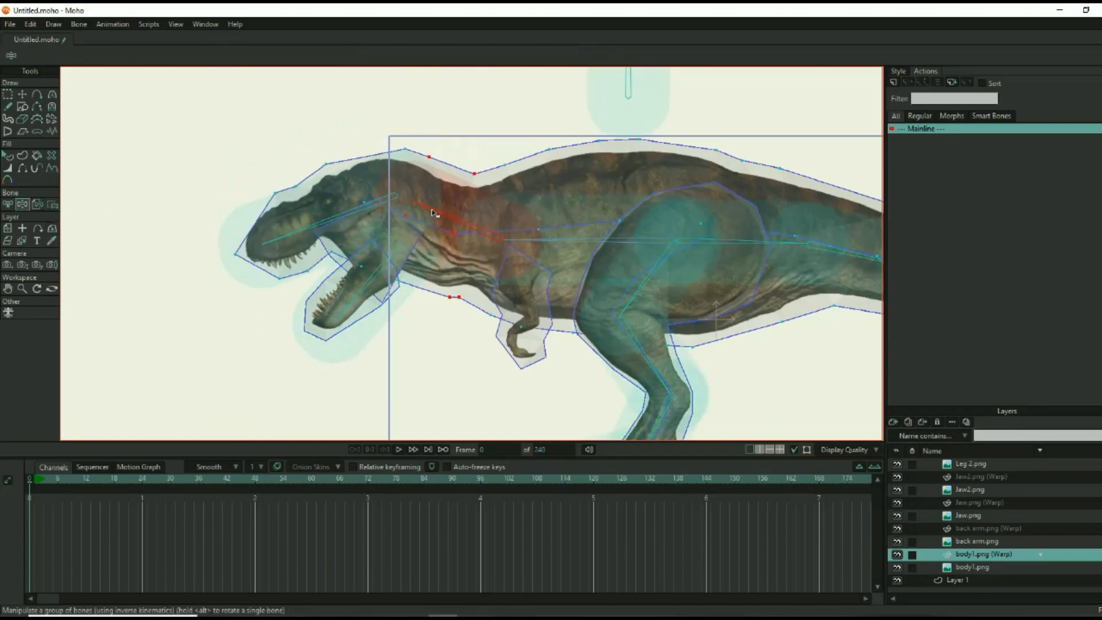
Bind the body mesh's throat point and all Jaw2.png (Warp) points to the lower jaw bone, and test the jaw.
key(g)
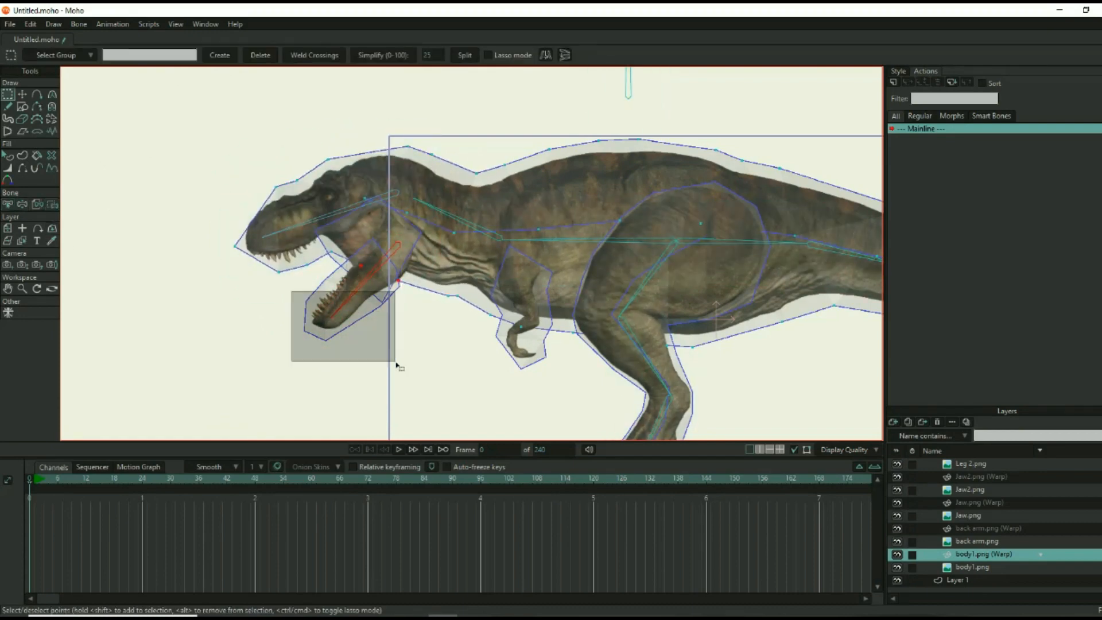
drag(397, 364, 396, 365)
key(z)
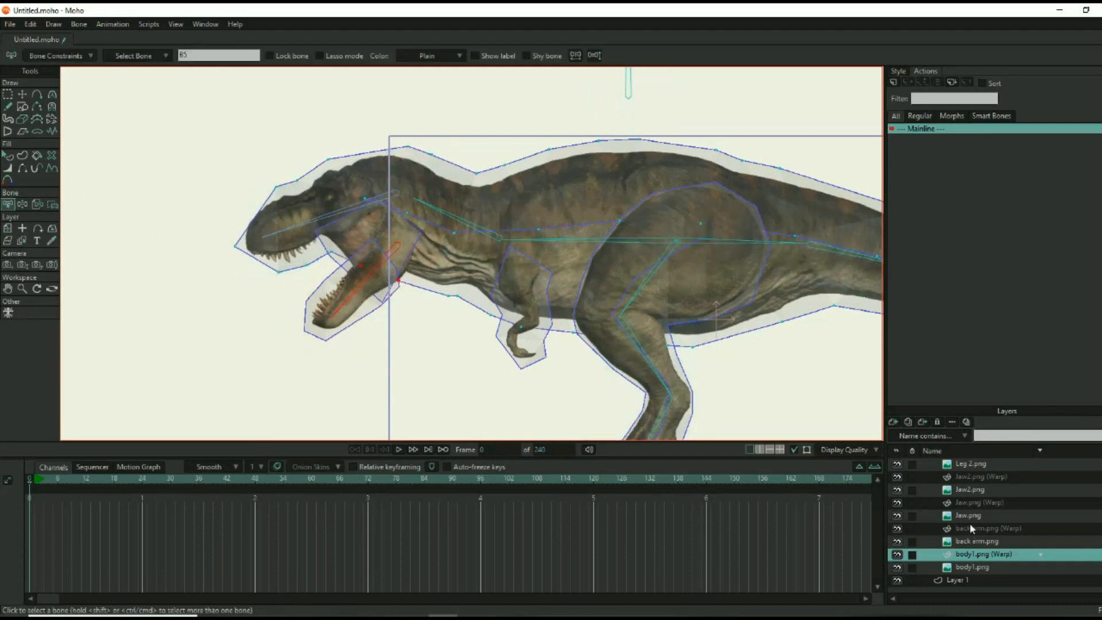
click(972, 477)
click(22, 203)
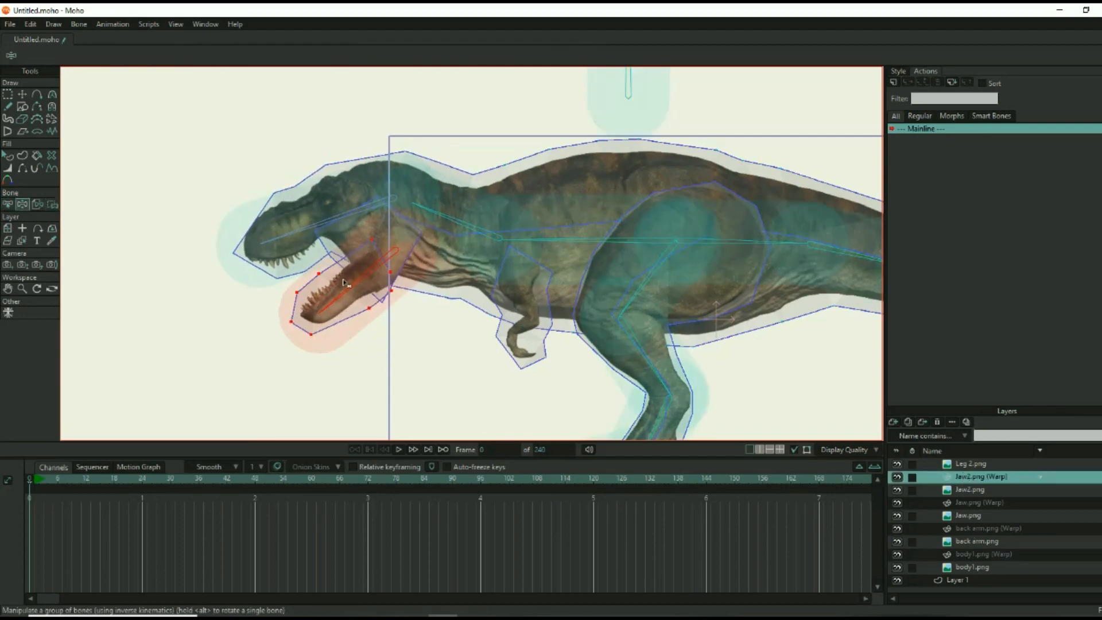
Bind the rear points of the Jaw.png (Warp) mesh to the lower jaw bone and test its movement.
click(981, 503)
click(52, 204)
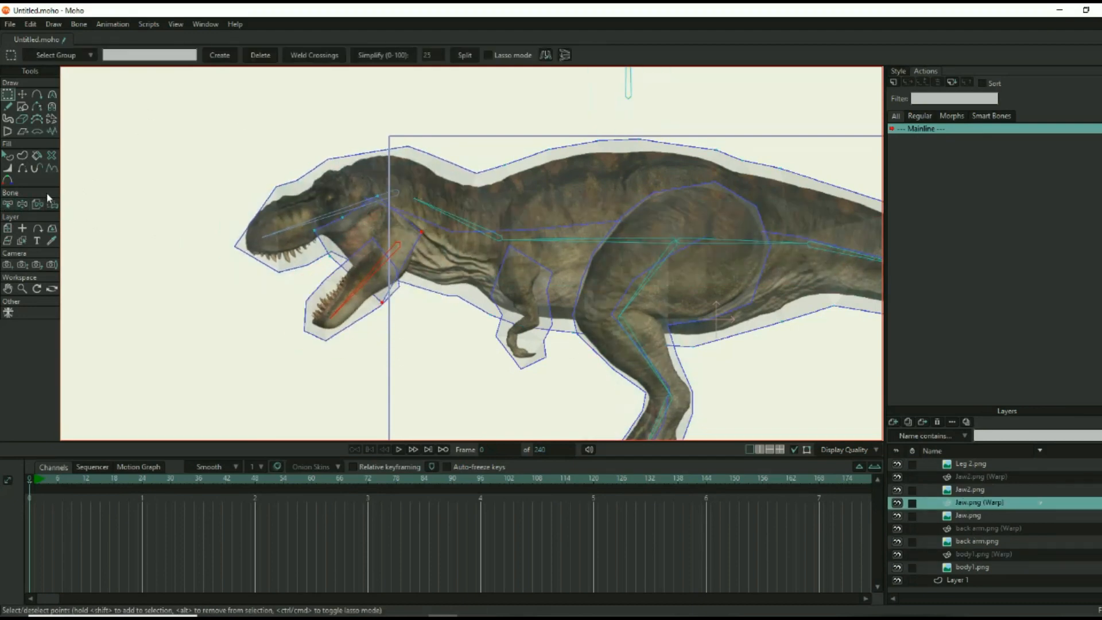
key(z)
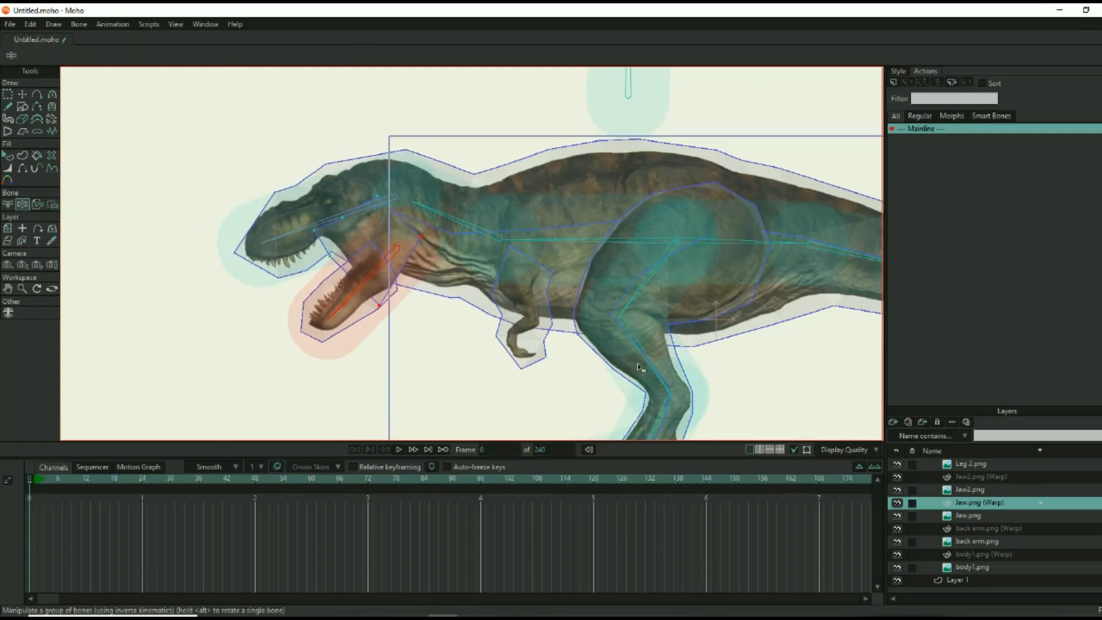
Bind the upper points of the Jaw.png (Warp) mesh to the head bone and test how the mouth follows.
click(275, 186)
key(g)
click(52, 205)
click(224, 55)
key(z)
drag(328, 221, 329, 227)
Bind the selected points of the body1.png (Warp) mesh and test the binding by moving the head bone.
click(979, 555)
click(53, 205)
key(z)
drag(330, 229, 326, 166)
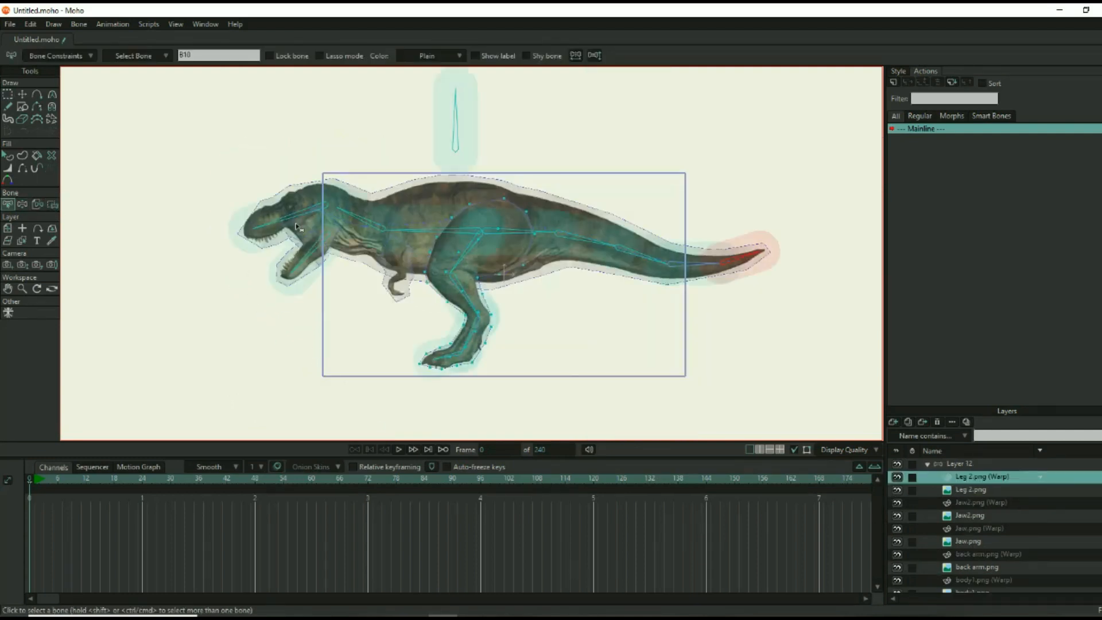
Test the rig by manipulating the head, lower jaw and neck bones.
key(z)
mouse_move(297, 217)
mouse_down()
mouse_move(293, 201)
mouse_move(310, 217)
mouse_move(290, 215)
mouse_up()
drag(287, 264, 317, 261)
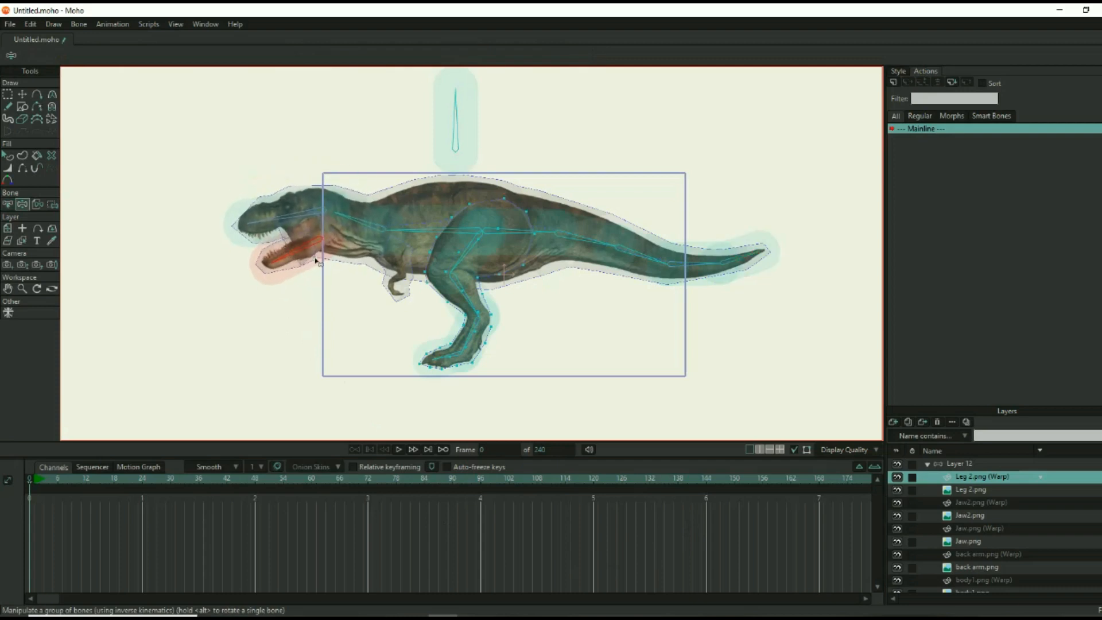
scroll(317, 261, up, 4)
drag(370, 202, 382, 190)
mouse_move(476, 215)
mouse_down()
mouse_move(474, 195)
mouse_move(479, 215)
mouse_up()
Test the rig's spine and tail bones by straightening the tail horizontally.
scroll(485, 265, up, 1)
drag(420, 257, 517, 261)
scroll(420, 257, down, 1)
scroll(420, 259, down, 1)
drag(591, 273, 732, 276)
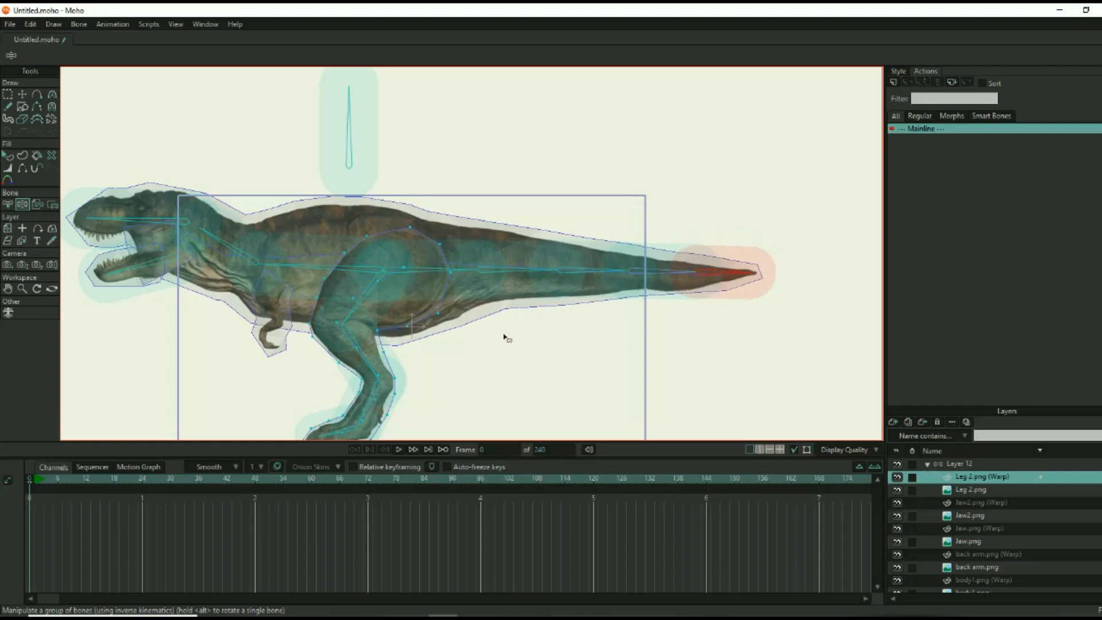
Test the T-rex's hip and tail area further by manipulating its bones.
drag(507, 337, 619, 305)
mouse_move(498, 274)
mouse_down()
mouse_move(530, 284)
mouse_move(520, 280)
mouse_up()
drag(539, 340, 535, 366)
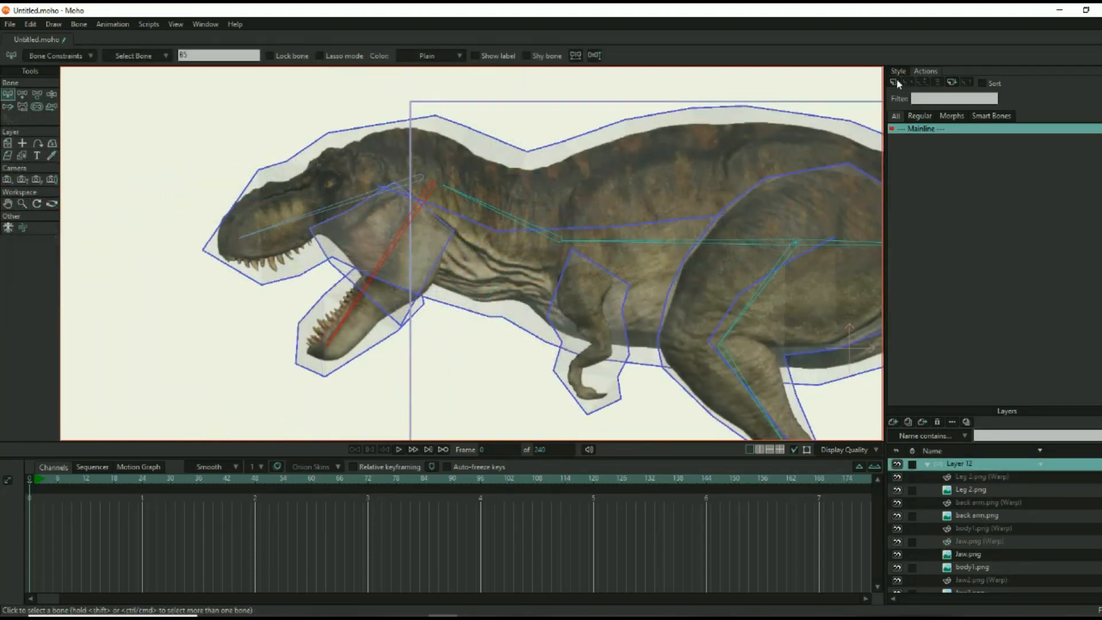
Create the smart bone action B5 for the lower jaw bone and reshape the Jaw.png (Warp) mesh points to fit the closed mouth.
click(895, 80)
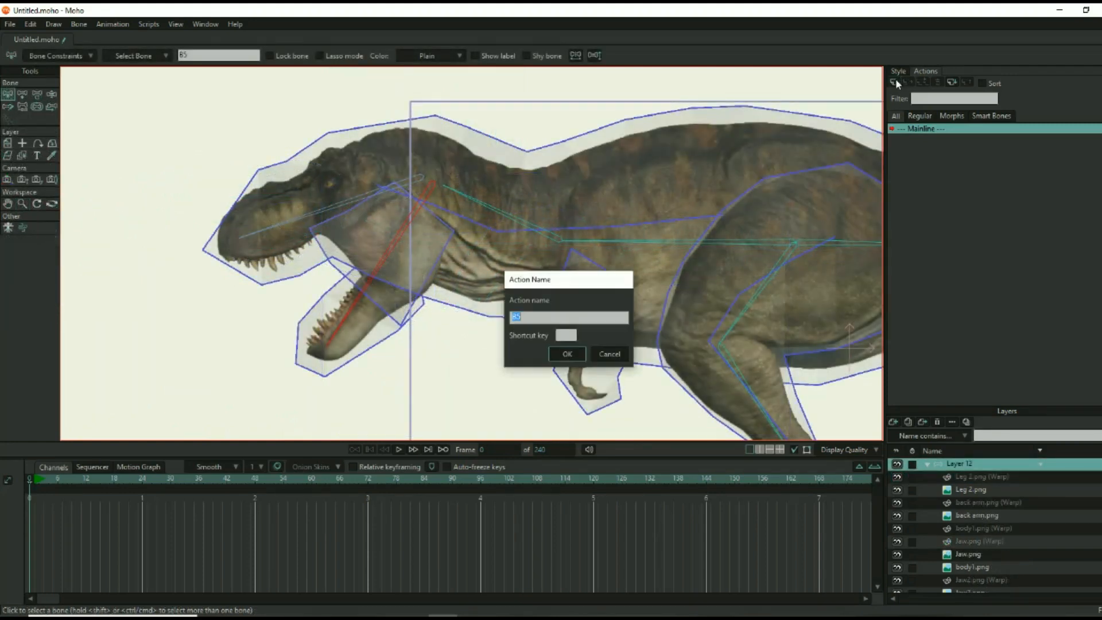
click(567, 354)
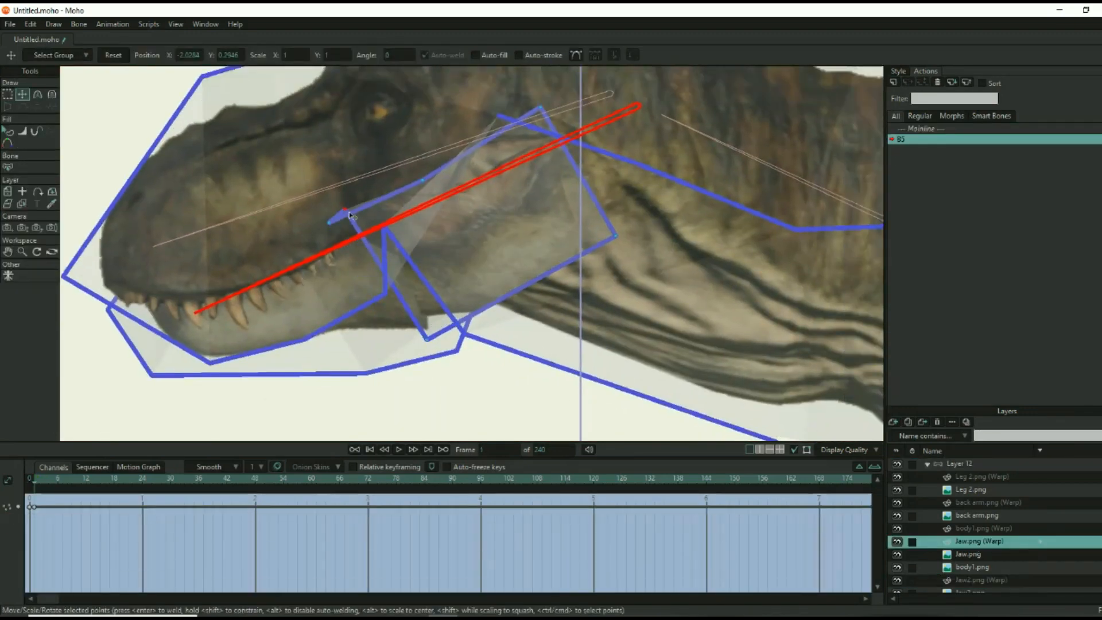
drag(488, 270, 505, 299)
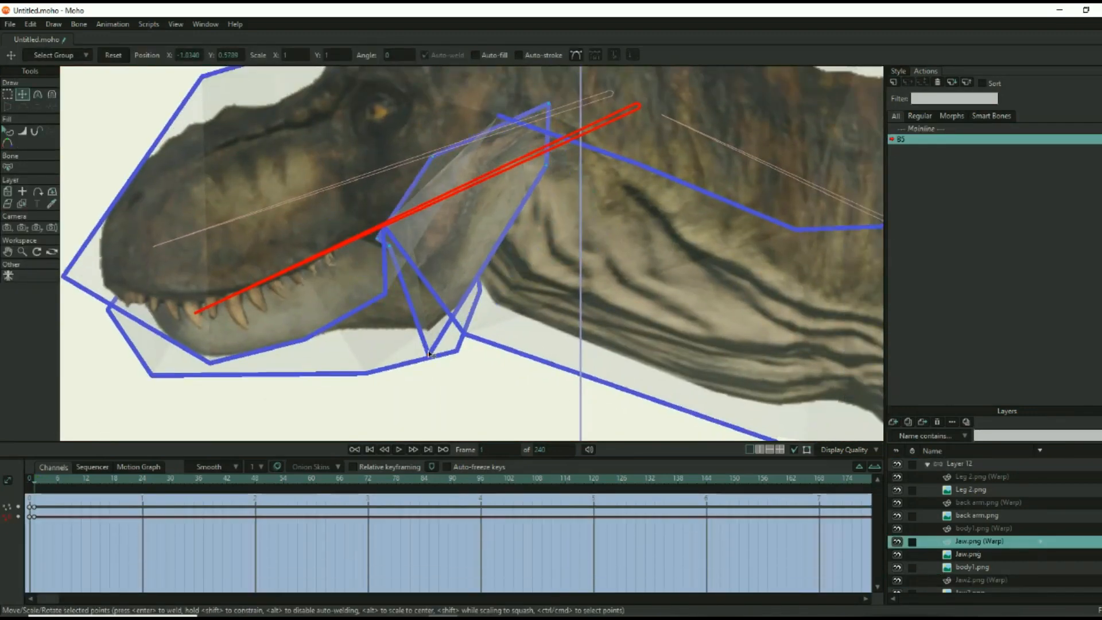
click(928, 129)
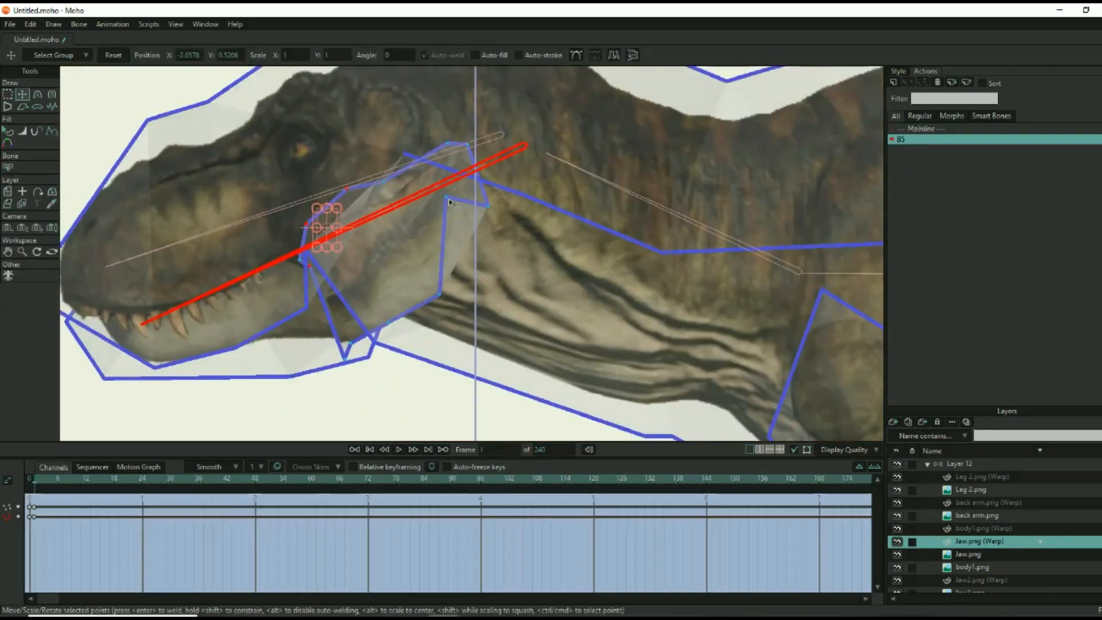
click(406, 313)
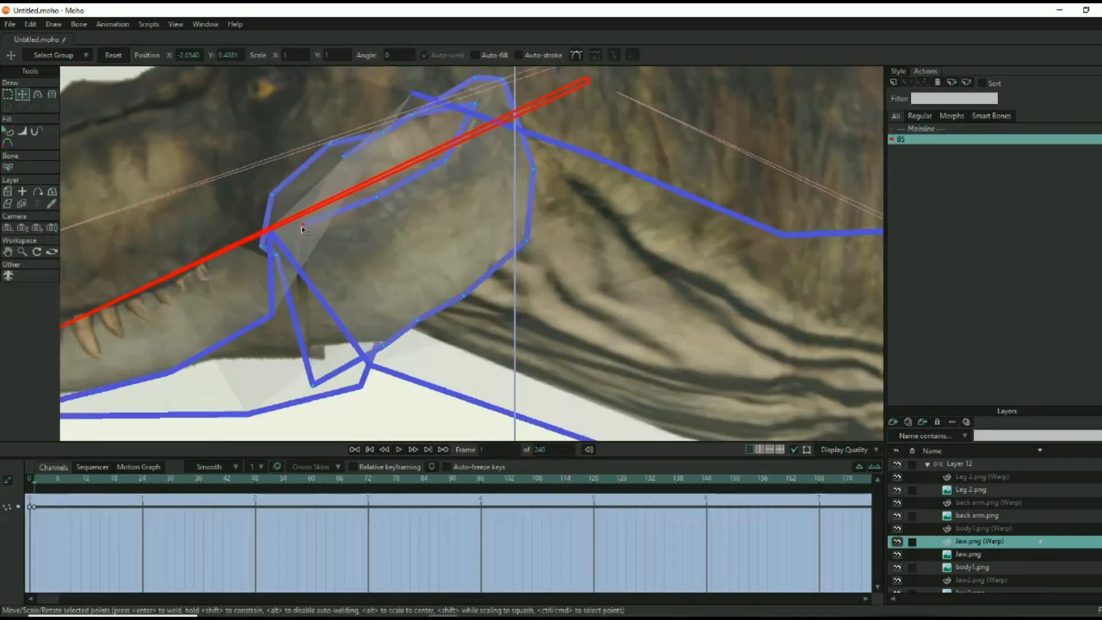
drag(396, 138, 409, 117)
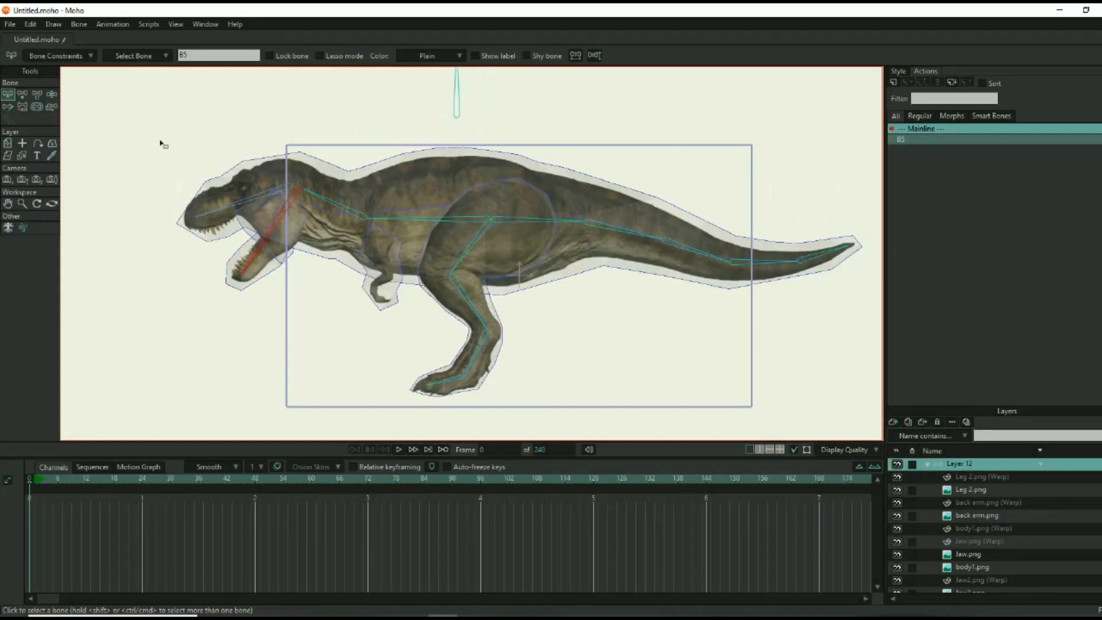
Enable angle constraints of -70 to 70 degrees on all the T-rex's body bones and test them on the head bone.
drag(147, 142, 826, 427)
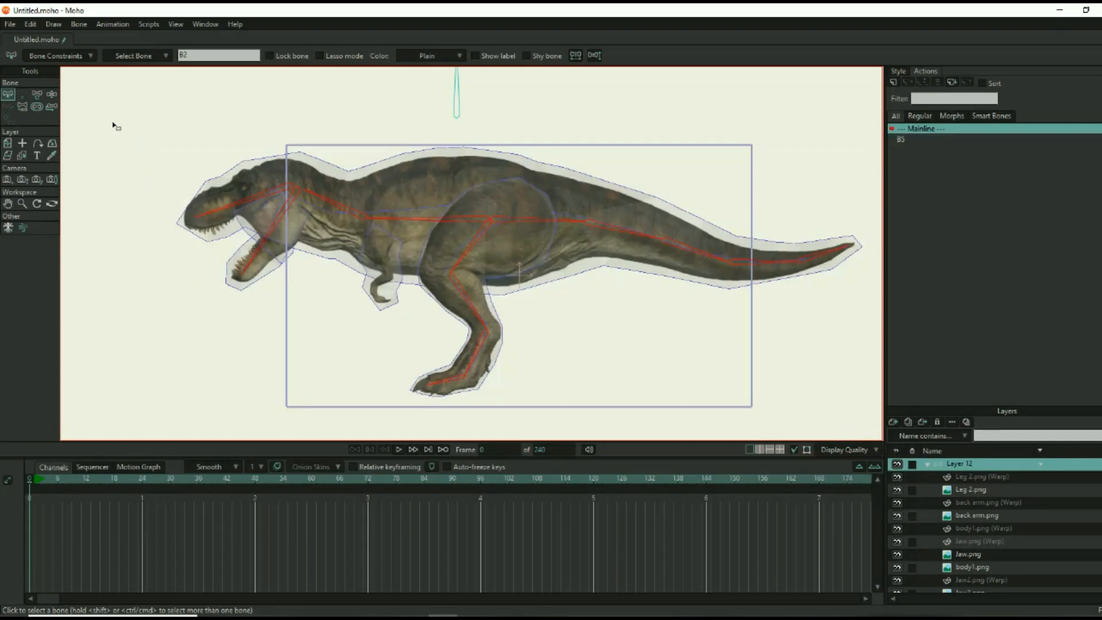
click(91, 55)
click(32, 73)
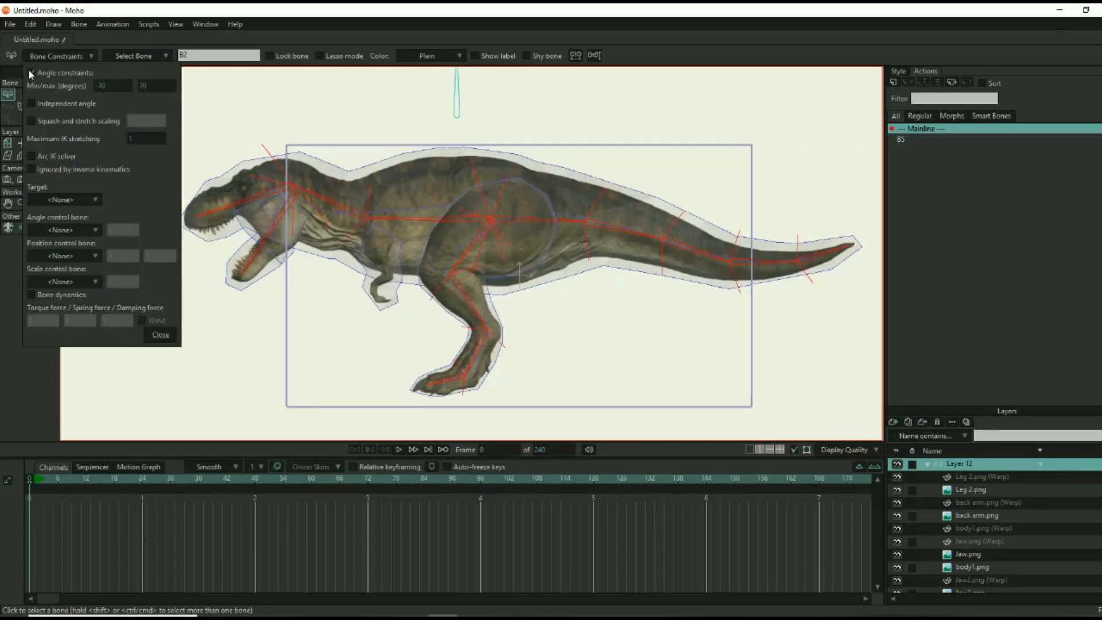
click(160, 336)
click(51, 93)
drag(252, 195, 285, 188)
Enable Independent angle for the tail bones and test the constraint by manipulating the body.
key(b)
drag(451, 170, 797, 331)
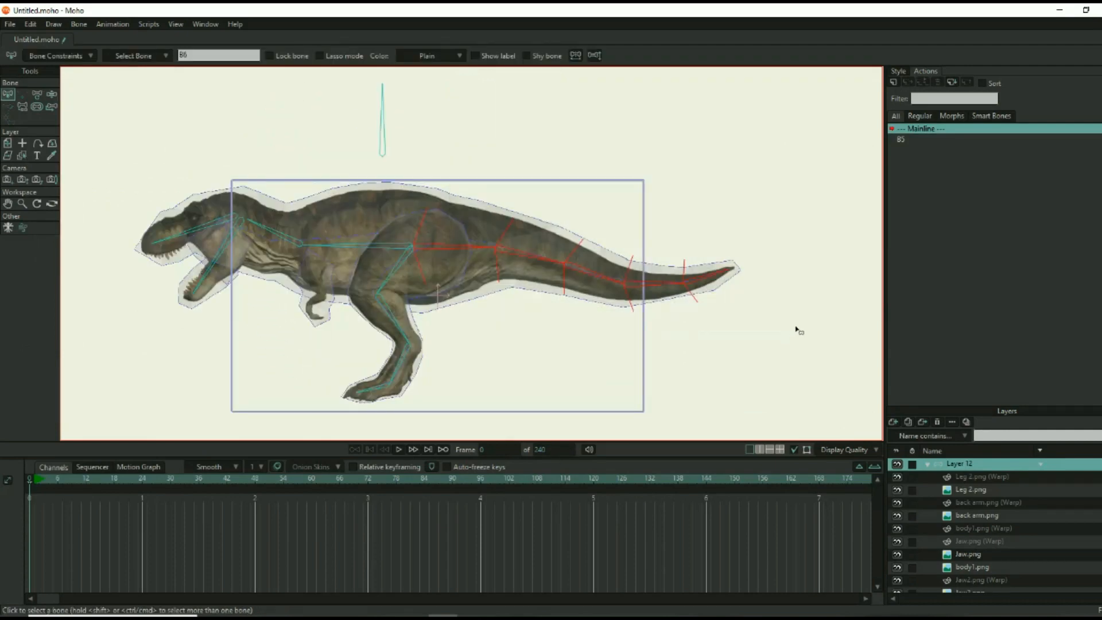
click(91, 56)
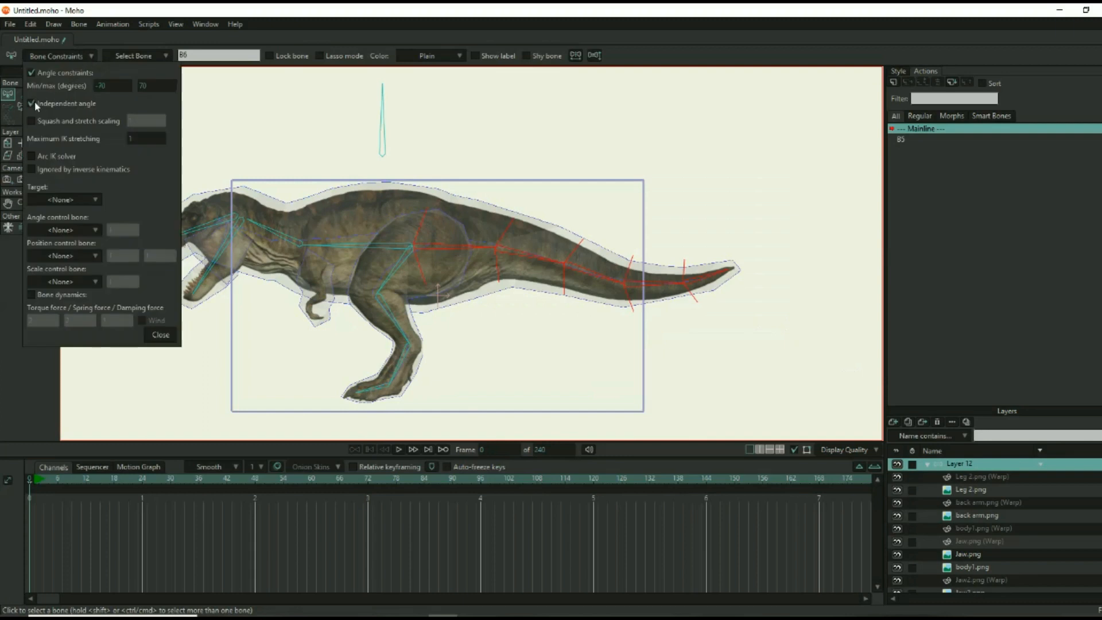
key(z)
mouse_move(348, 253)
mouse_down()
mouse_move(367, 204)
mouse_move(350, 261)
mouse_move(350, 233)
mouse_up()
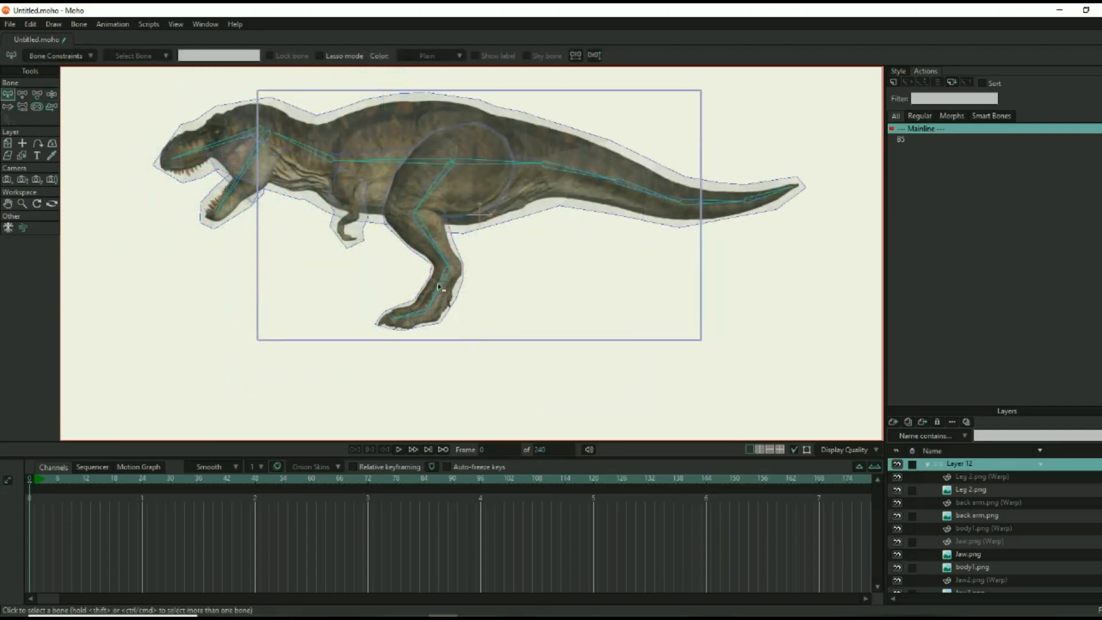
Add a horizontal control bone behind the foot, starting at the ankle, and detach it from its parent.
key(a)
drag(447, 266, 448, 317)
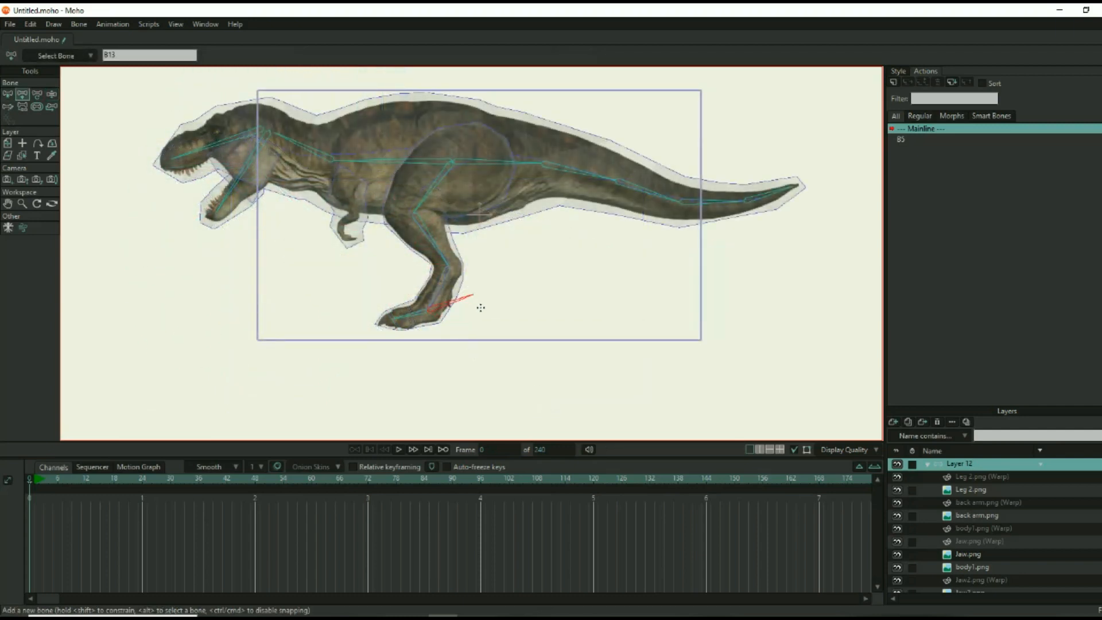
click(21, 107)
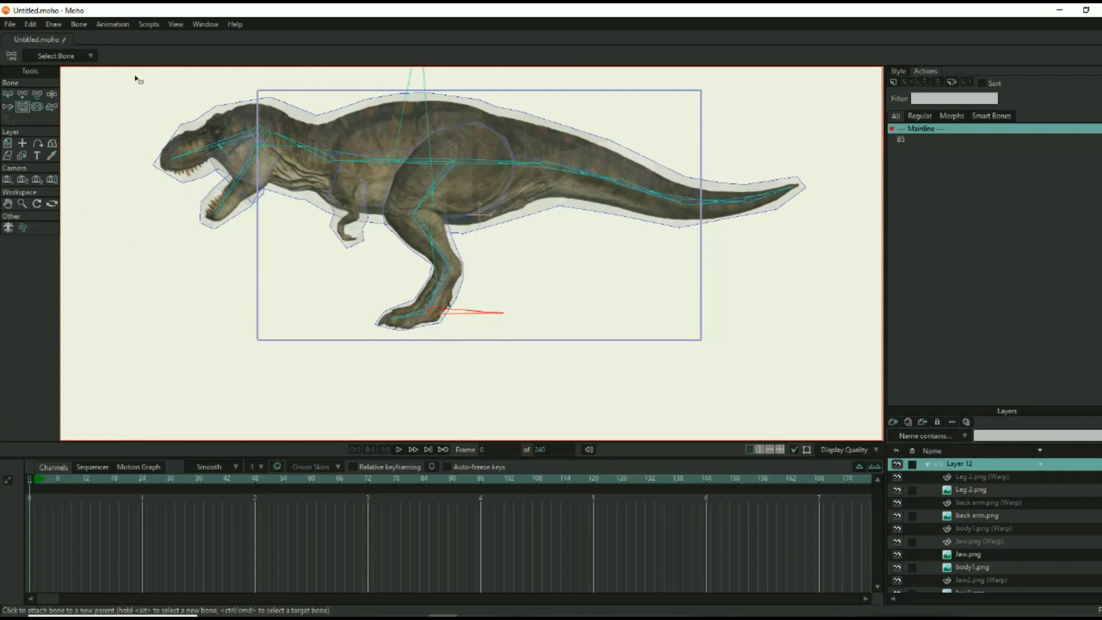
Set the control bone behind the foot as the target of the lower leg bone B13 and test it by manipulating the leg.
key(z)
click(92, 56)
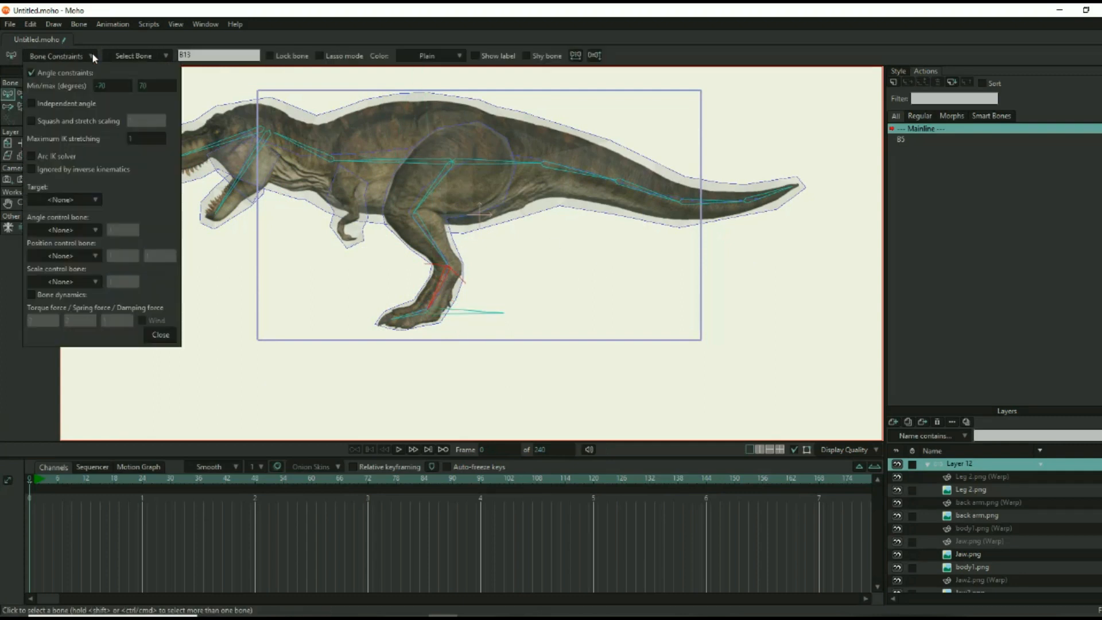
click(468, 314)
click(442, 281)
click(96, 201)
click(142, 346)
key(z)
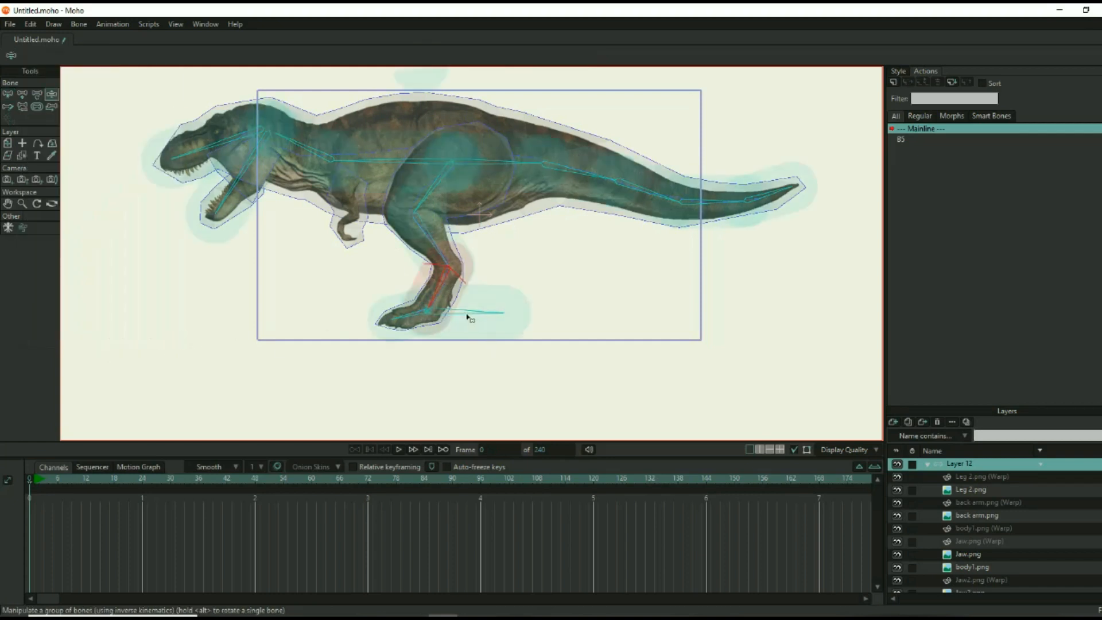
drag(437, 317, 381, 342)
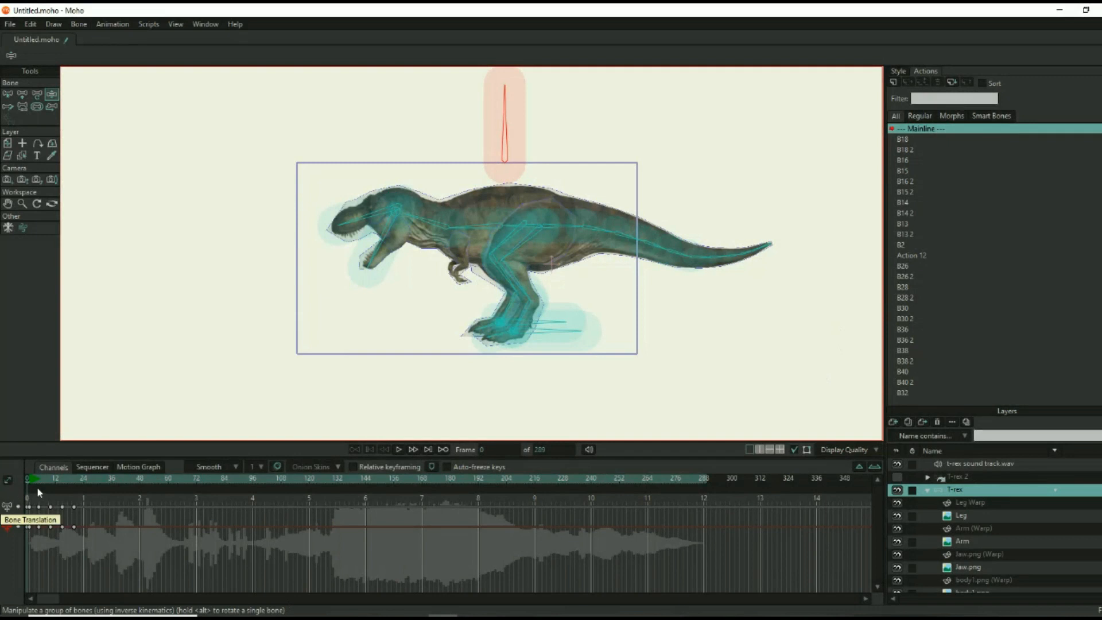
Reposition the T-rex at frame 1 using the control bone above its back.
key(ctrl+Right)
drag(401, 277, 308, 278)
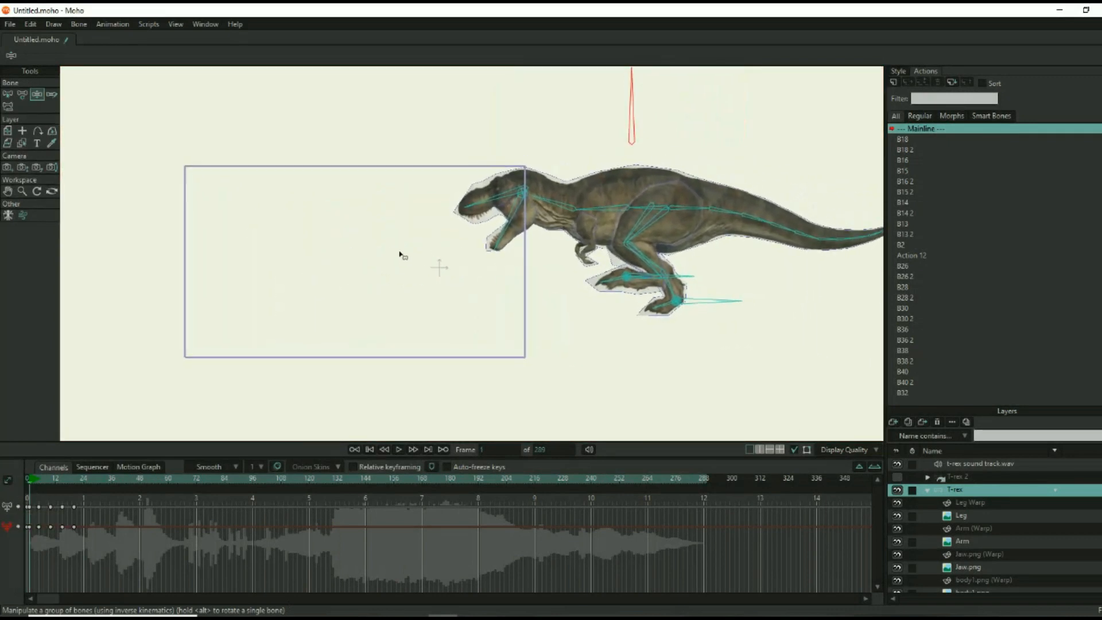
Import the beach image Snapshot - 6 from the Barbie folder as a background layer.
click(12, 26)
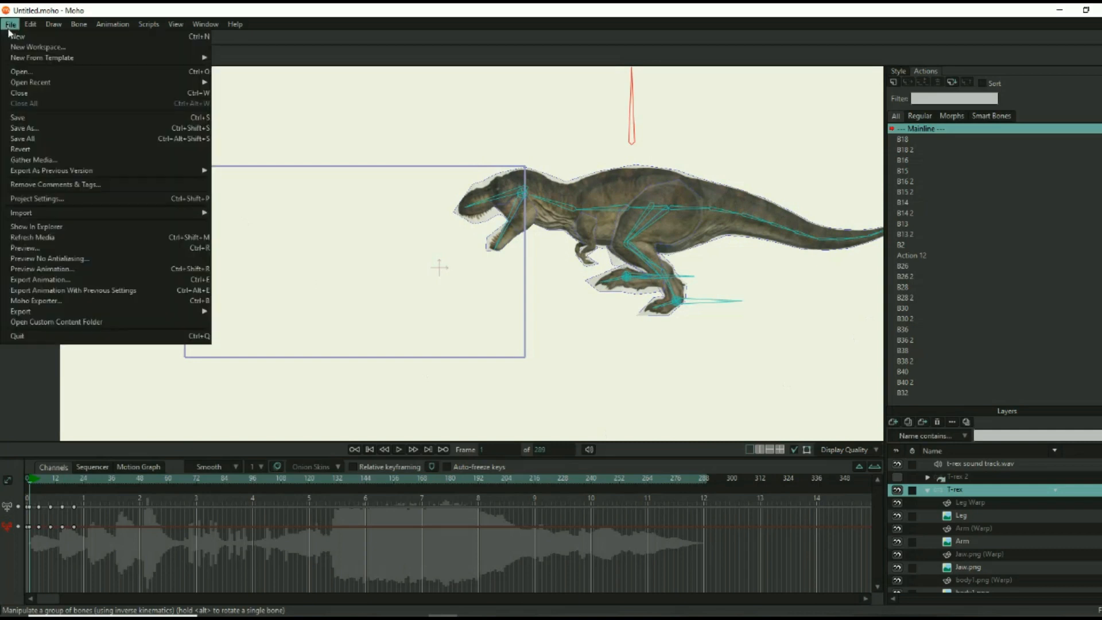
mouse_move(36, 213)
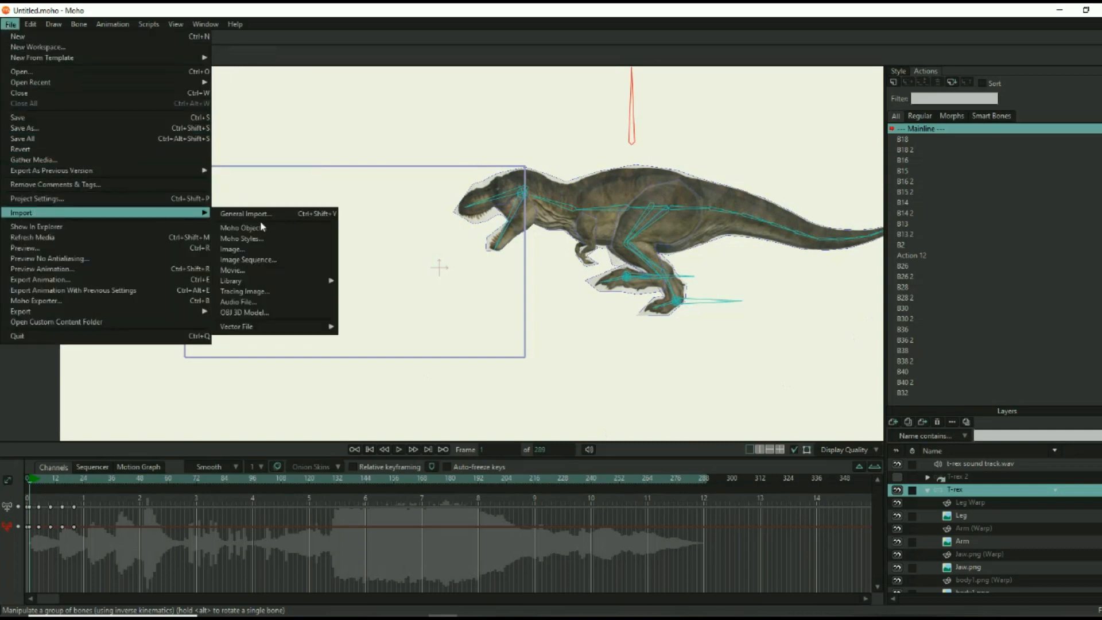
click(239, 250)
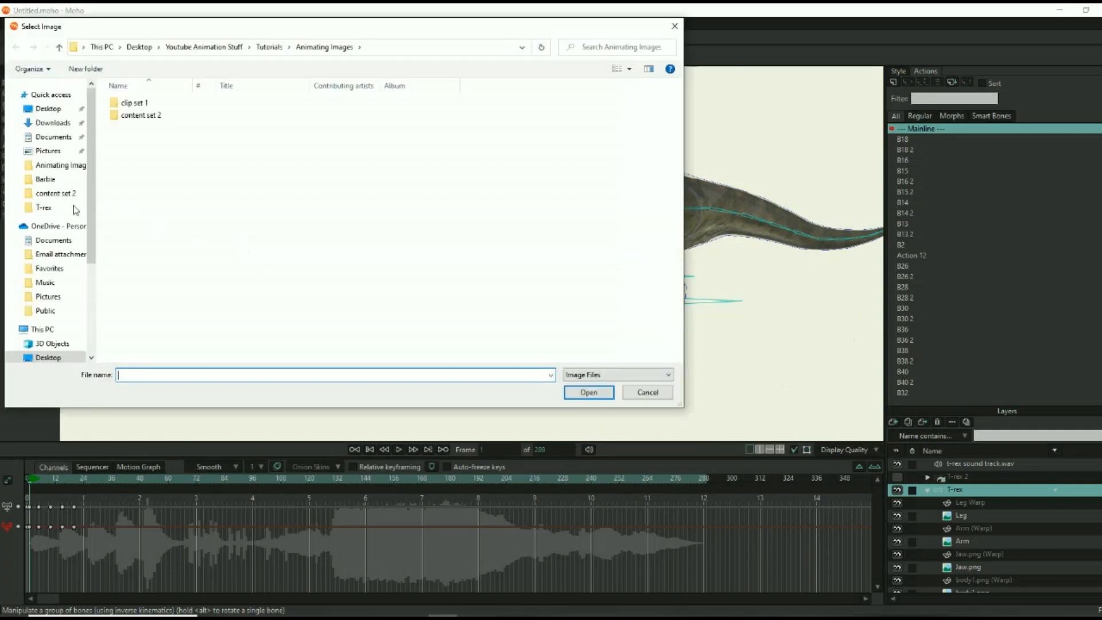
click(49, 180)
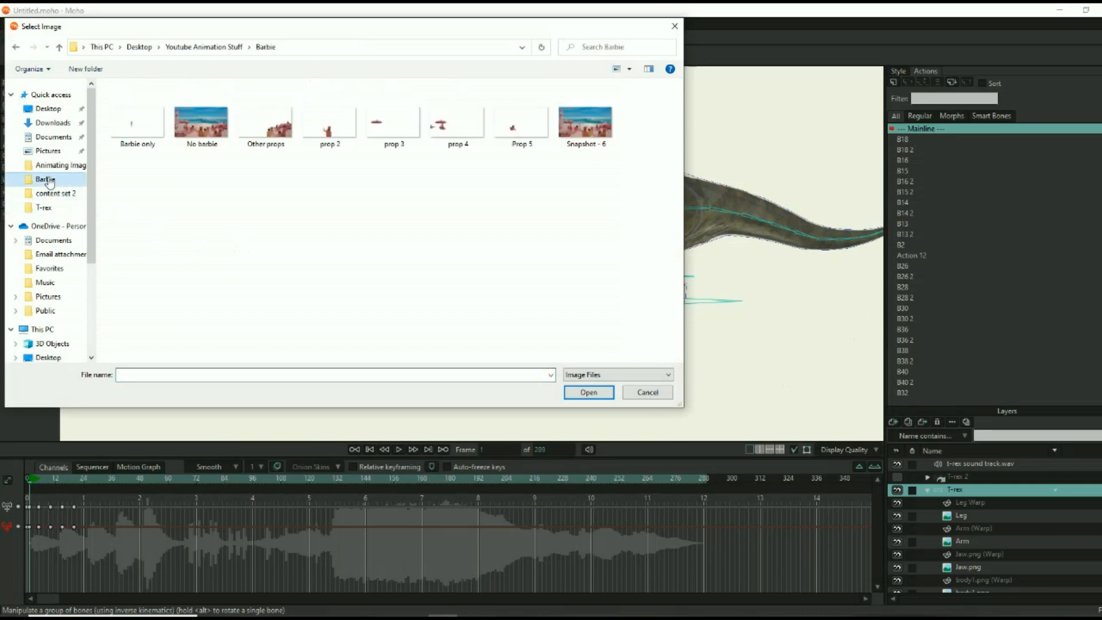
double_click(591, 126)
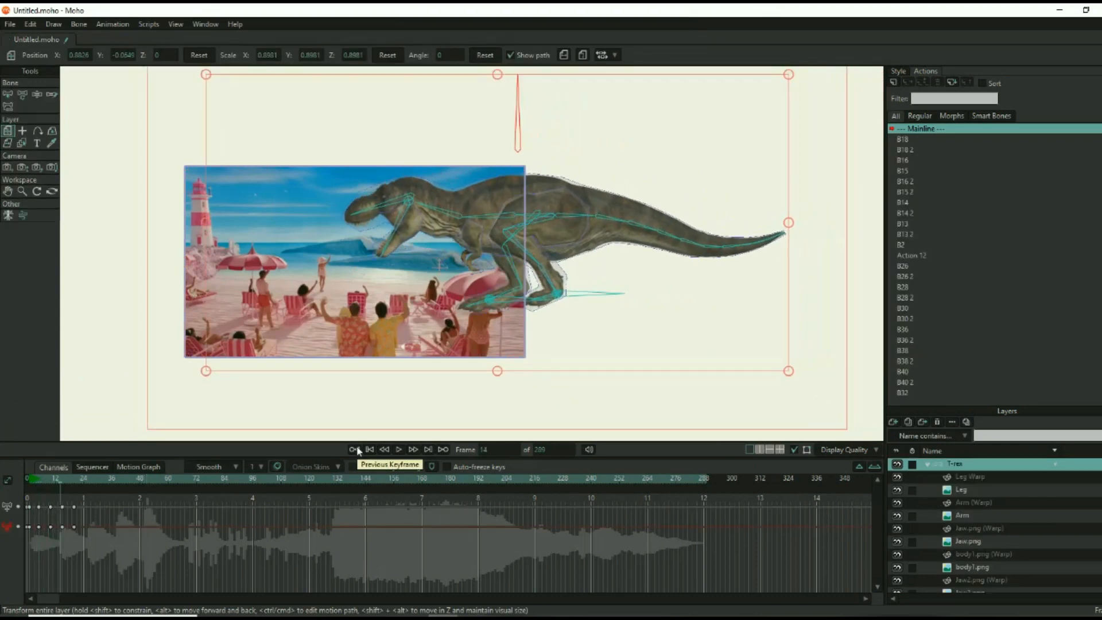
Play back the T-rex's walk over the beach image from an earlier keyframe.
click(356, 450)
key(b)
key(space)
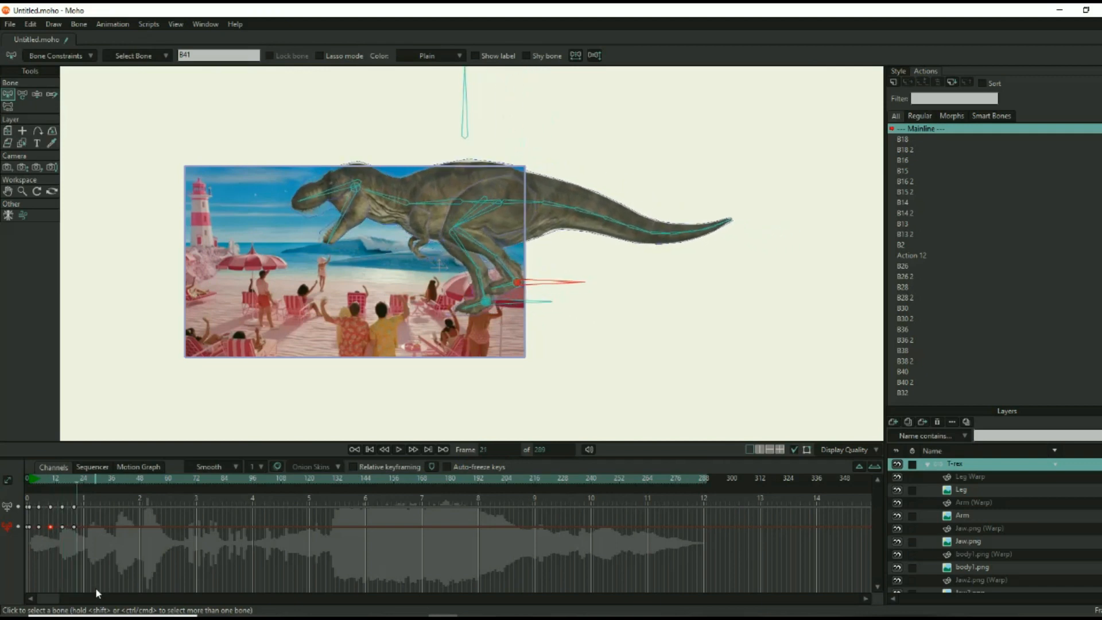
key(space)
Pose the next walk step at frame 25 by moving the body and one foot forward, and play back the walk.
key(z)
drag(464, 118, 417, 130)
drag(542, 283, 416, 307)
drag(420, 135, 403, 140)
drag(415, 305, 409, 307)
drag(410, 141, 405, 136)
drag(414, 283, 415, 324)
key(b)
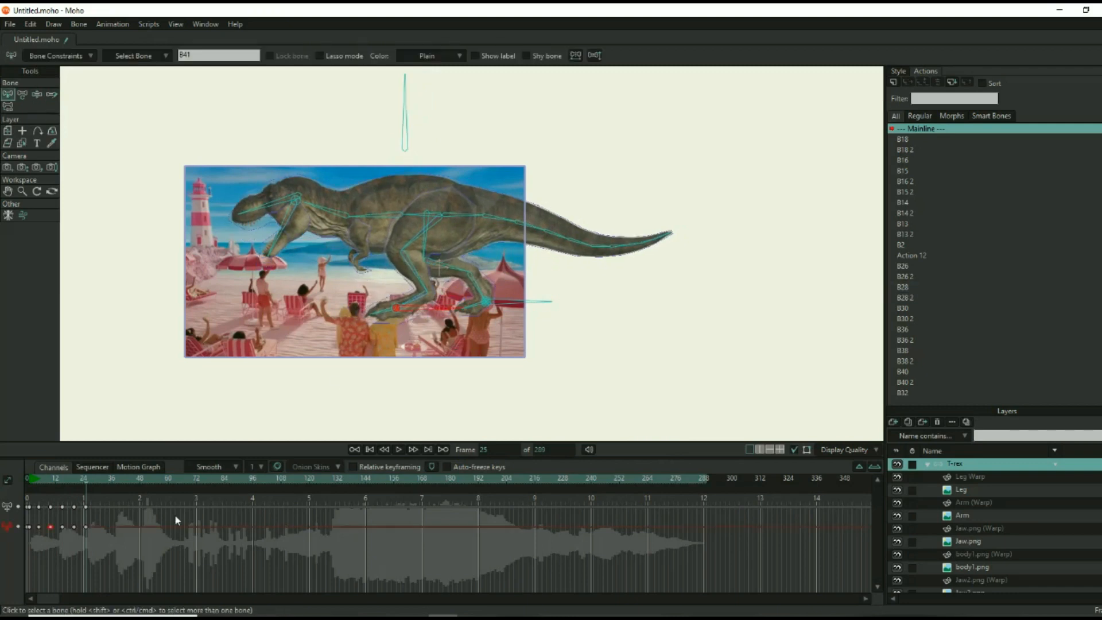
key(space)
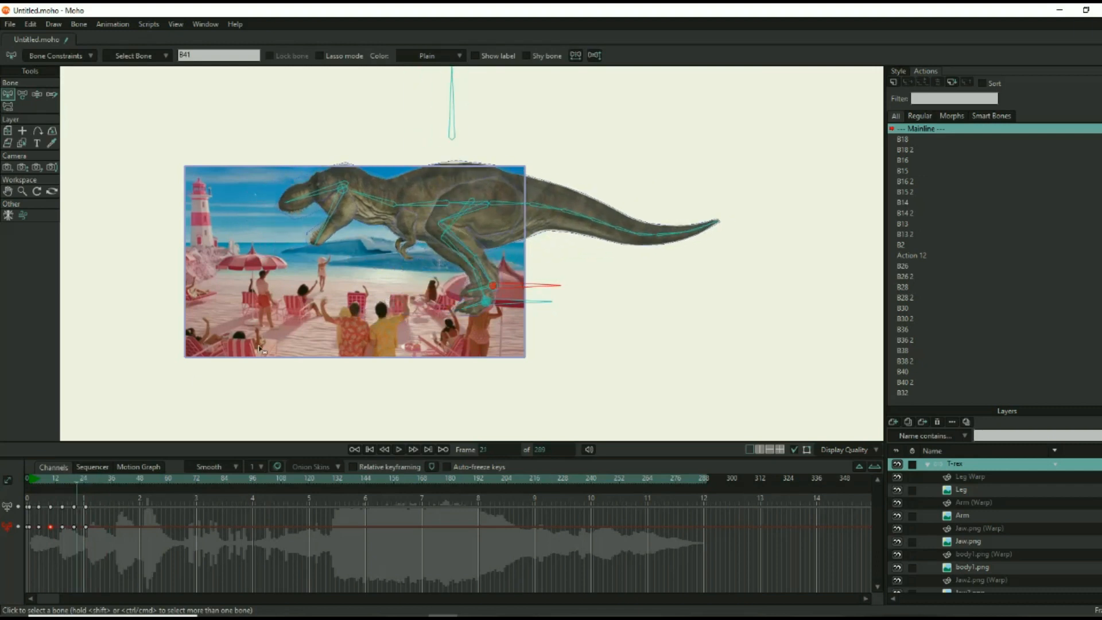
Keyframe the neck at frame 13 and pose the head and jaw a few frames further on for the roar.
key(z)
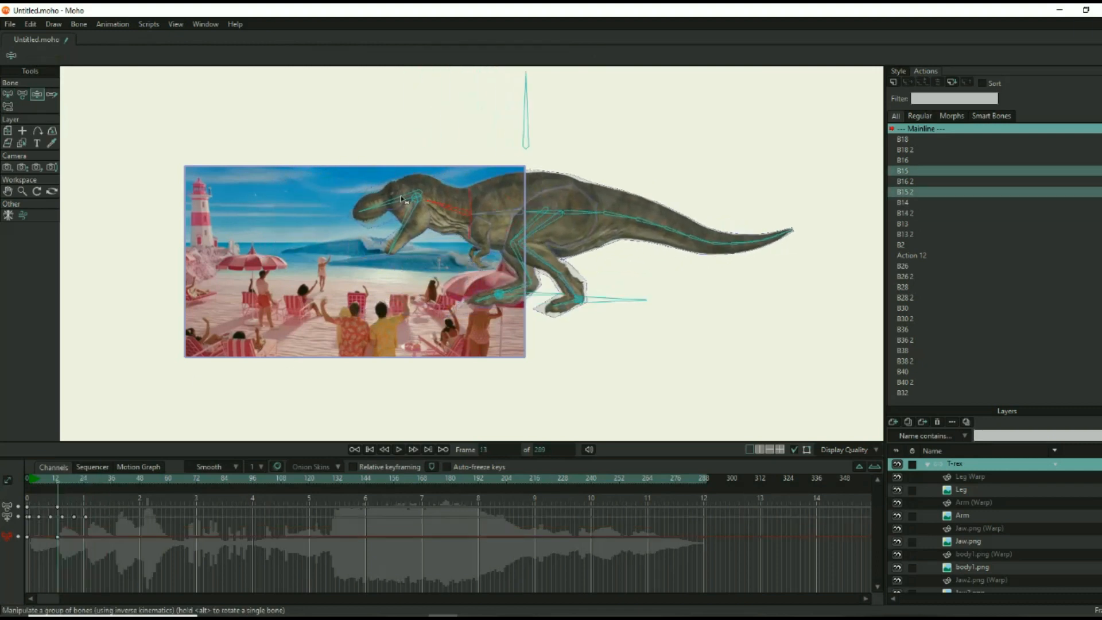
drag(414, 222, 387, 197)
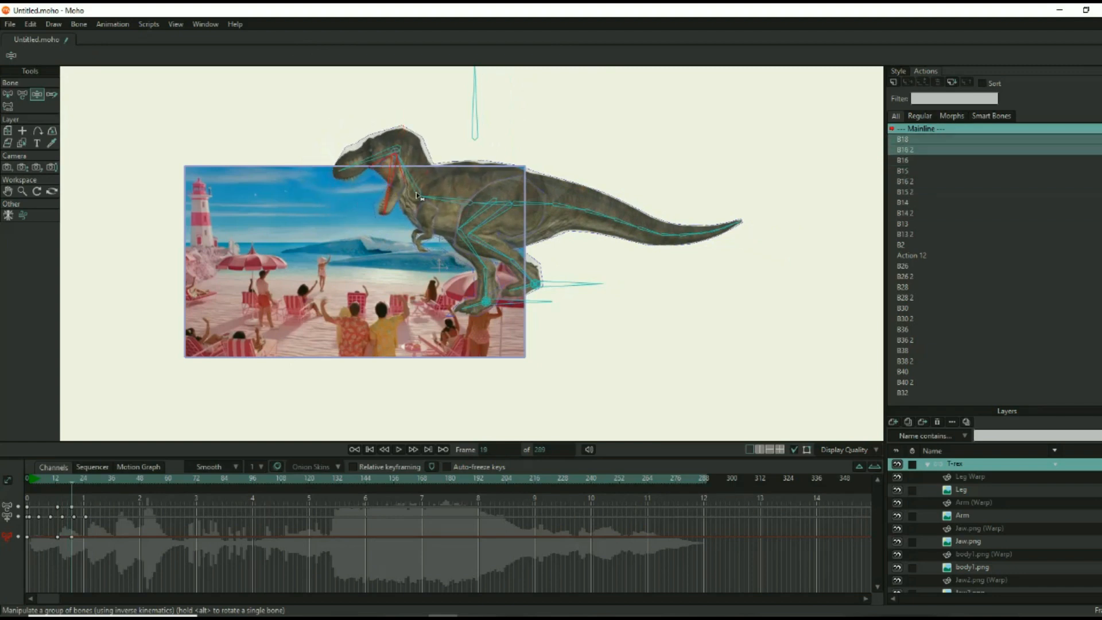
drag(306, 169, 346, 260)
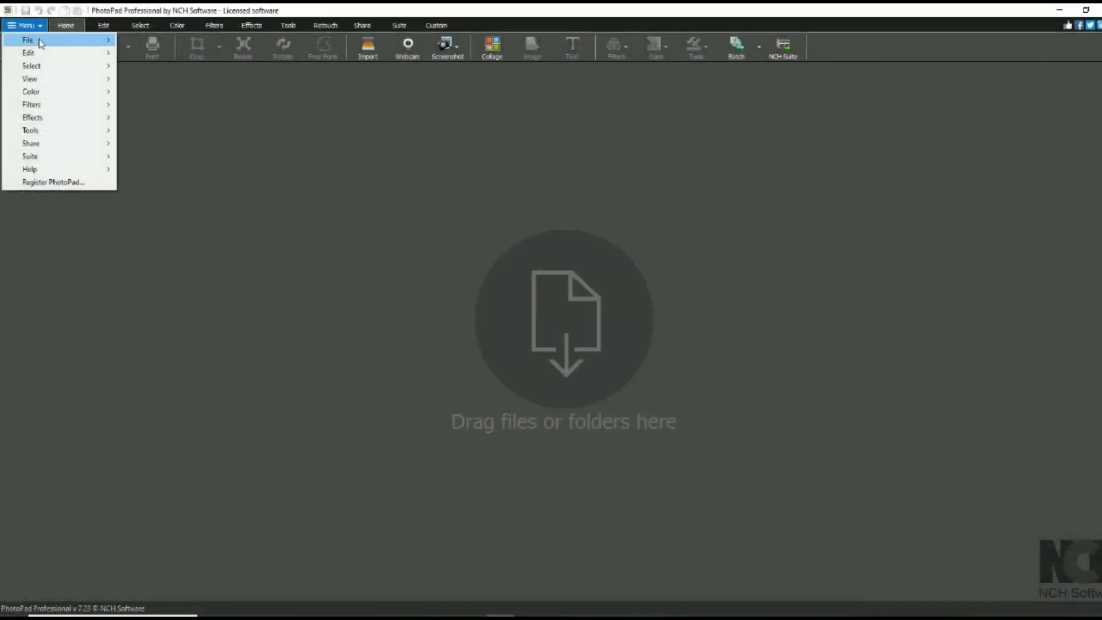
Switch to PhotoPad and open the beach image Snapshot - 6.
mouse_move(41, 44)
click(218, 69)
scroll(574, 341, up, 5)
click(529, 290)
double_click(654, 354)
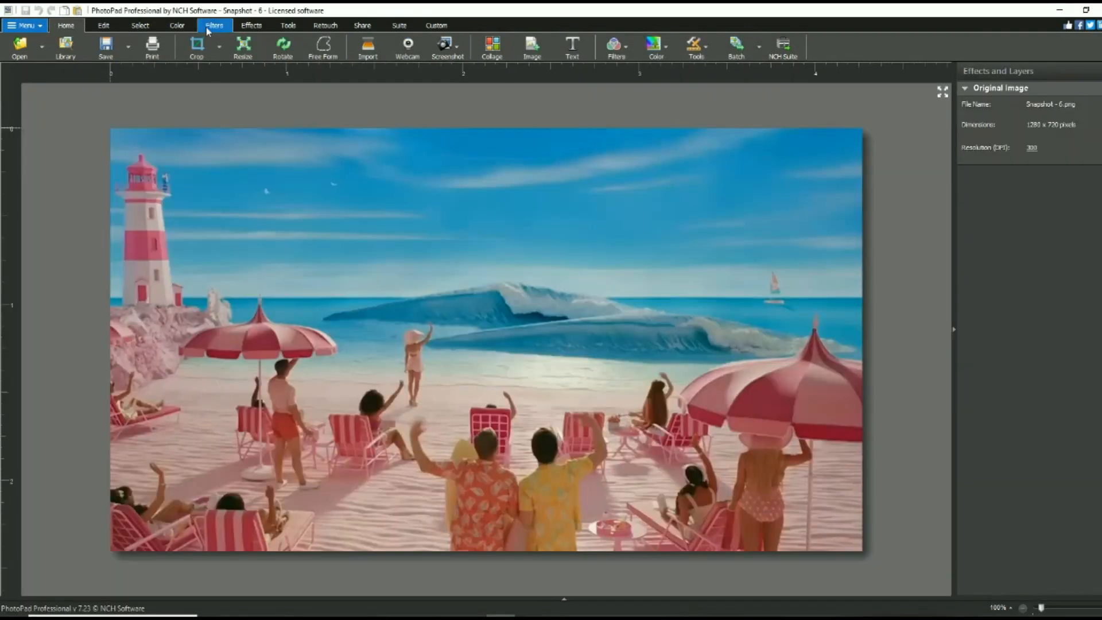
Outline the waving woman in the sun hat near the shoreline with a polygon selection.
click(140, 26)
click(132, 46)
scroll(422, 398, up, 6)
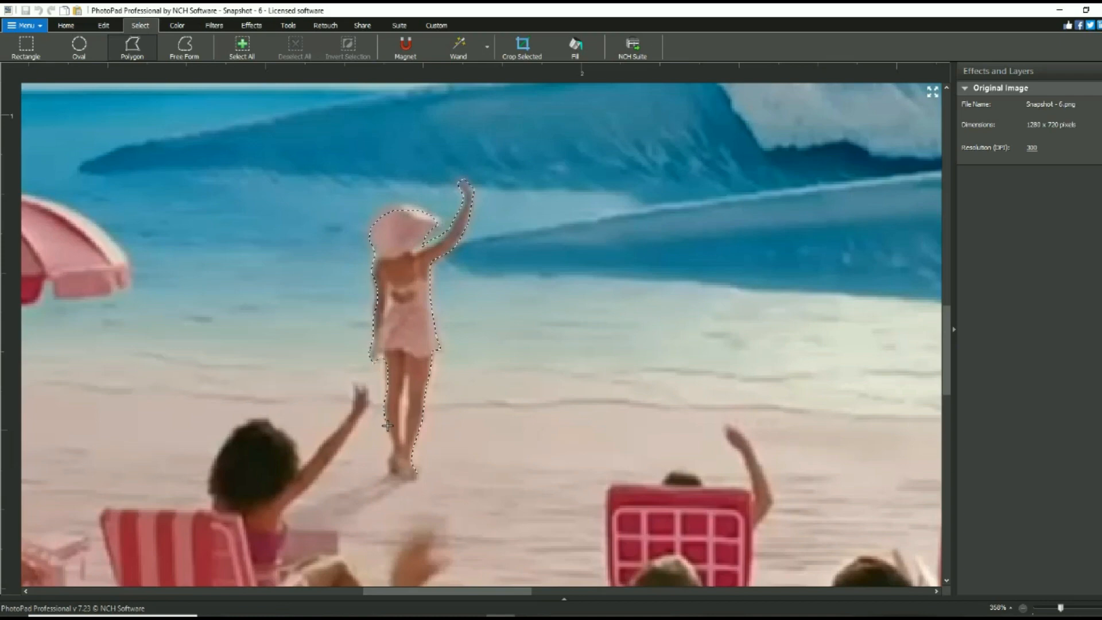
click(418, 475)
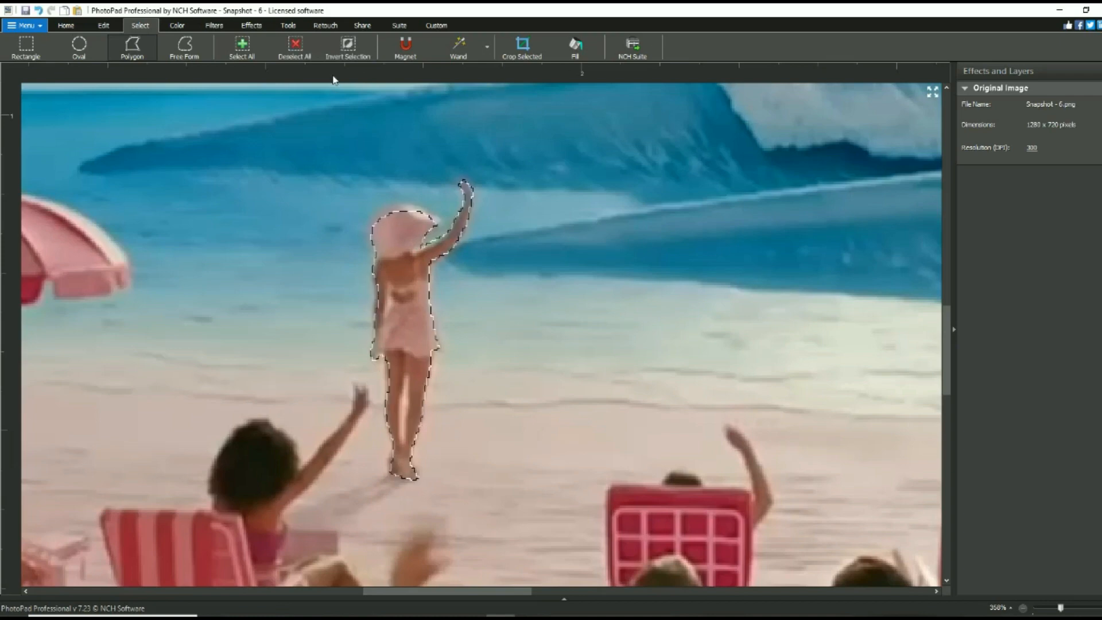
Start the Touch Up tool with its Clone Brush and paint over the waving woman in the sun hat near the shoreline.
scroll(468, 394, down, 5)
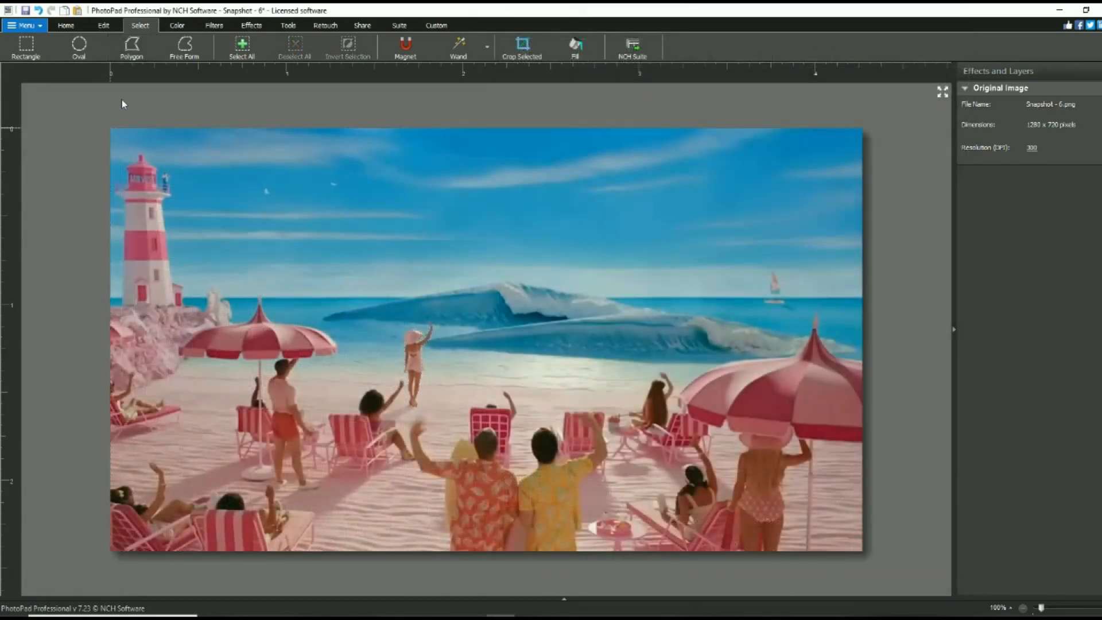
click(70, 26)
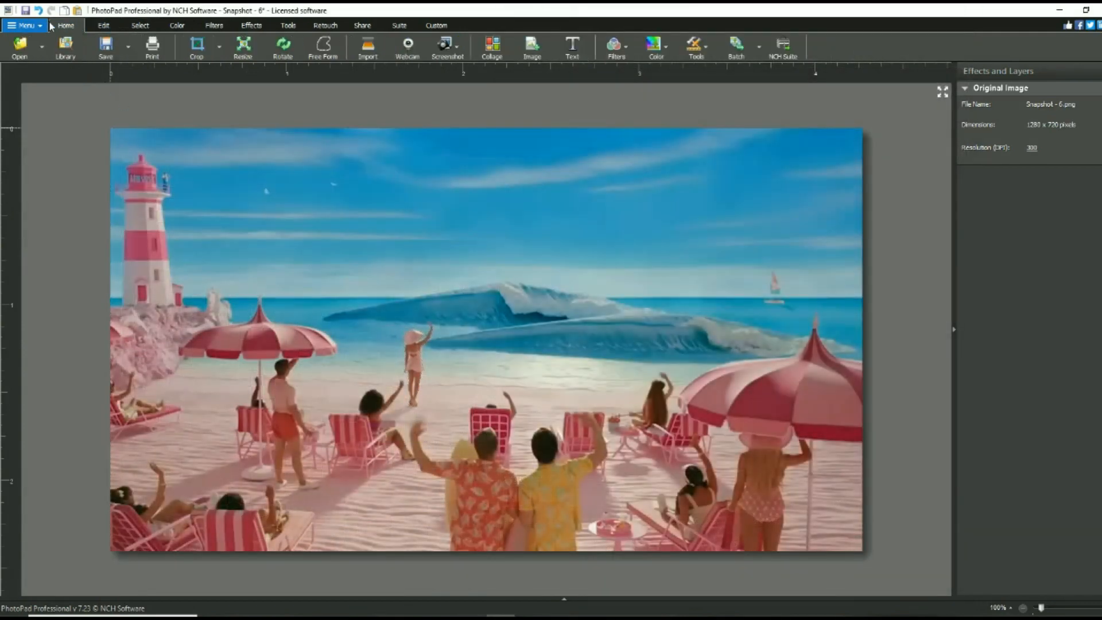
click(26, 25)
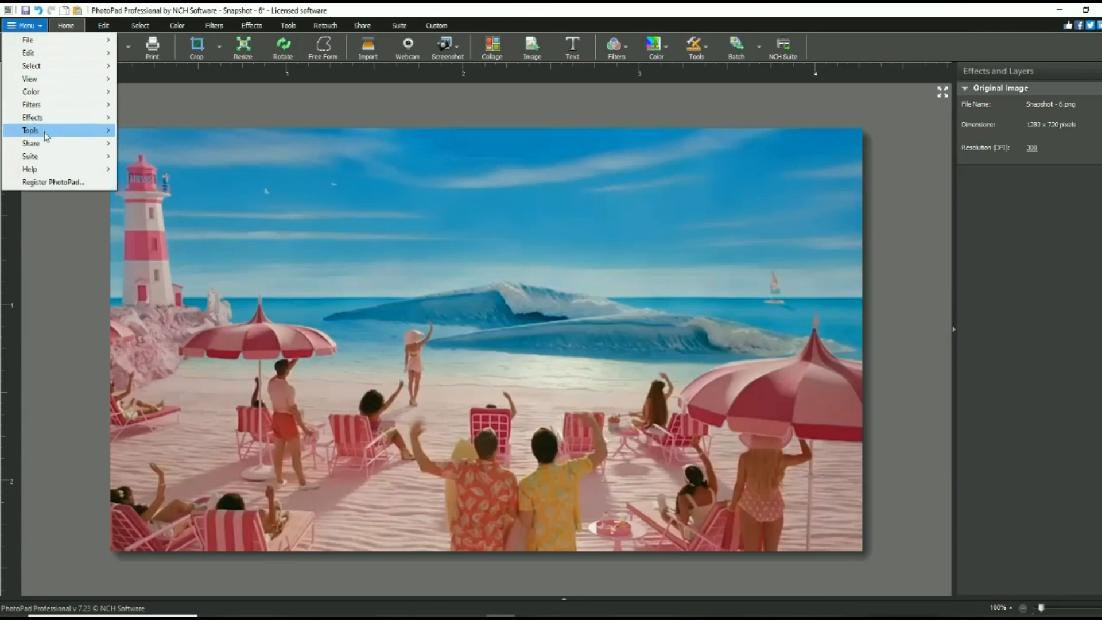
mouse_move(46, 135)
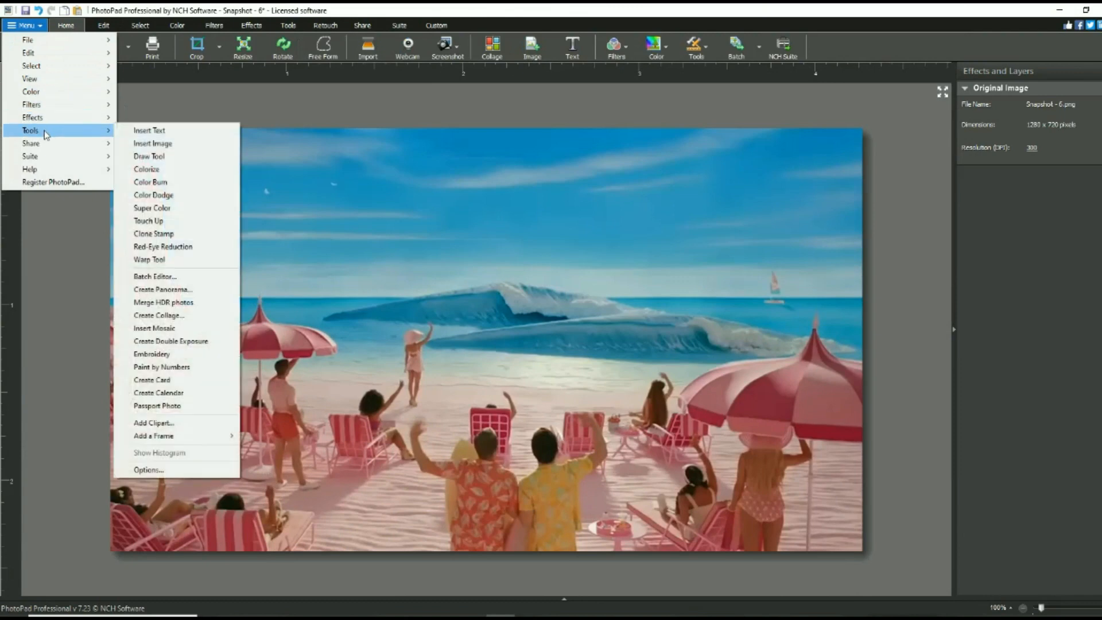
click(170, 220)
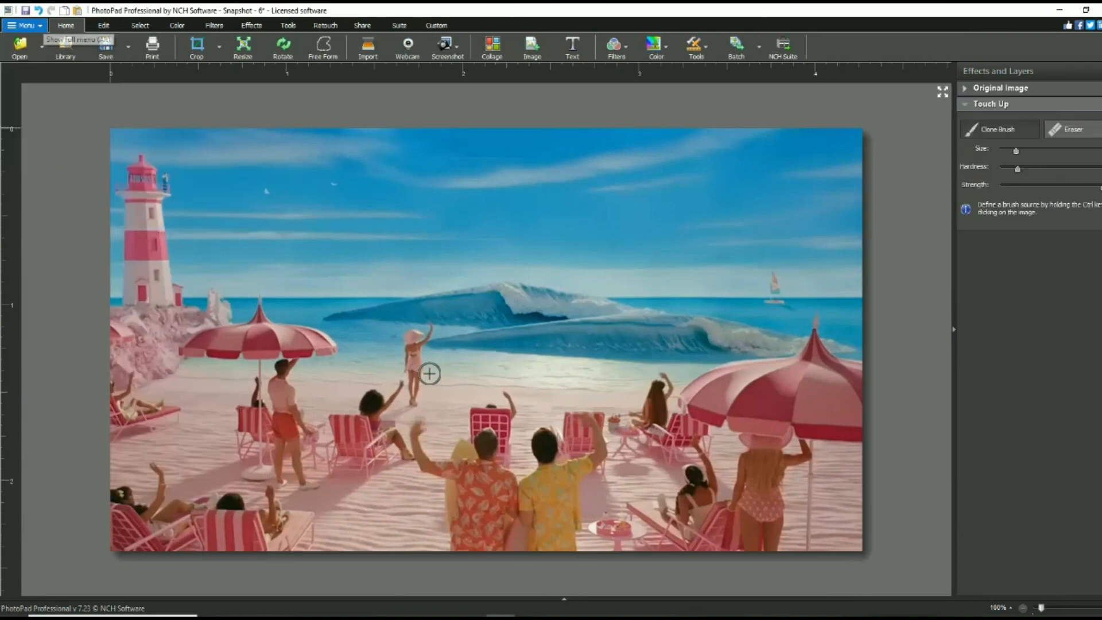
scroll(439, 388, up, 3)
mouse_move(411, 352)
mouse_down()
mouse_move(377, 322)
mouse_move(386, 275)
mouse_move(389, 298)
mouse_up()
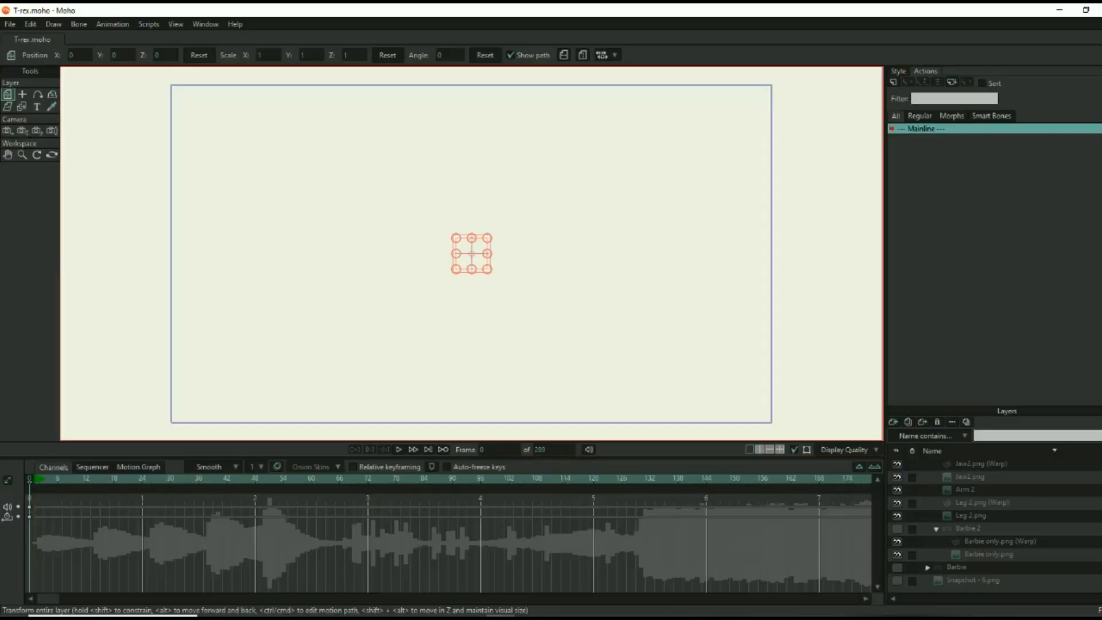
Switch to Moho, show the Barbie layer beside the stage, and play back the animation.
click(897, 566)
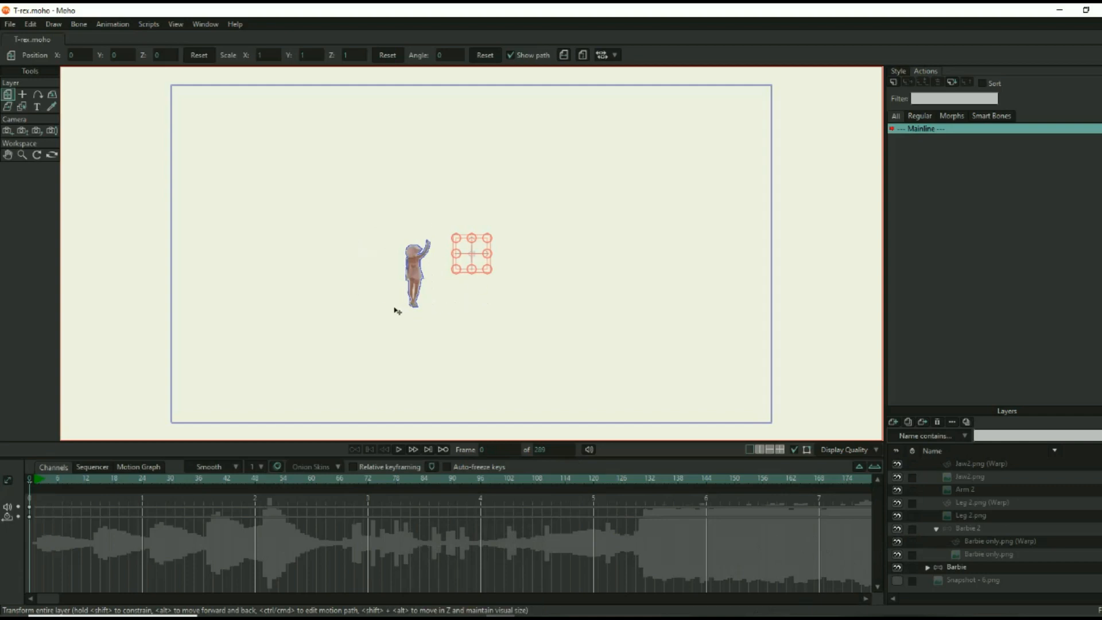
key(space)
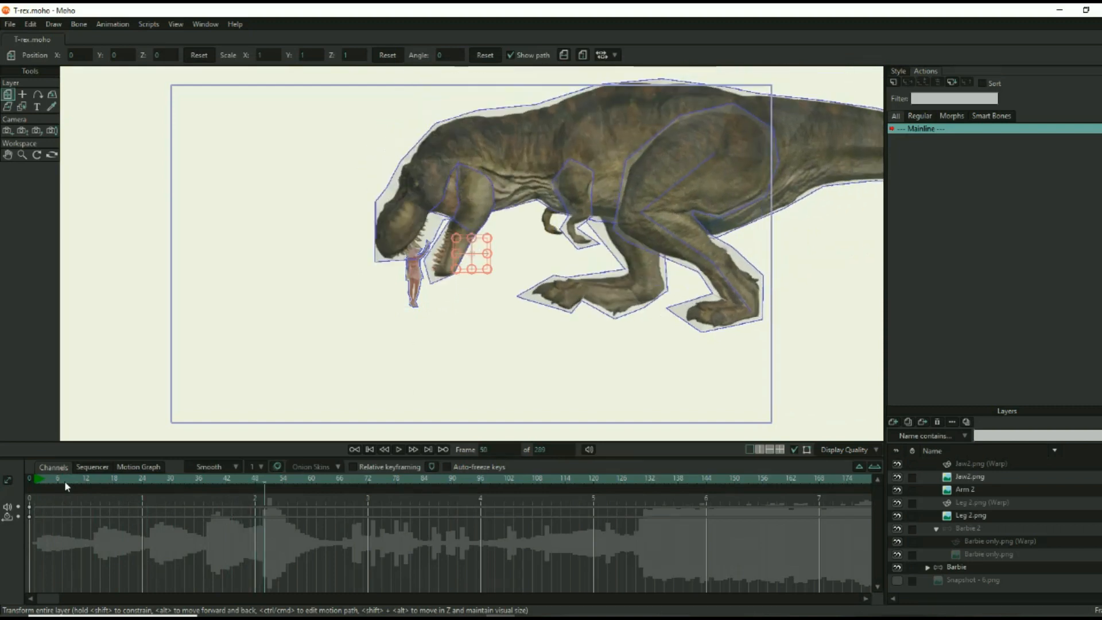
click(371, 453)
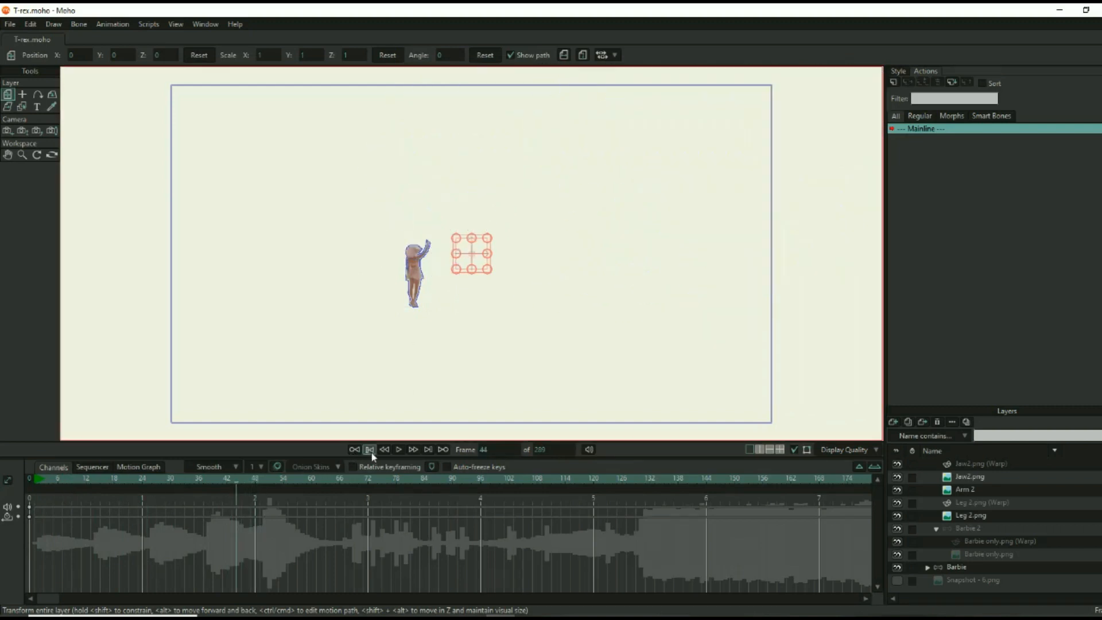
In the Barbie layer's settings, make it invisible at frame 0 and visible at frame 50, comparing frames 49 and 50.
double_click(958, 567)
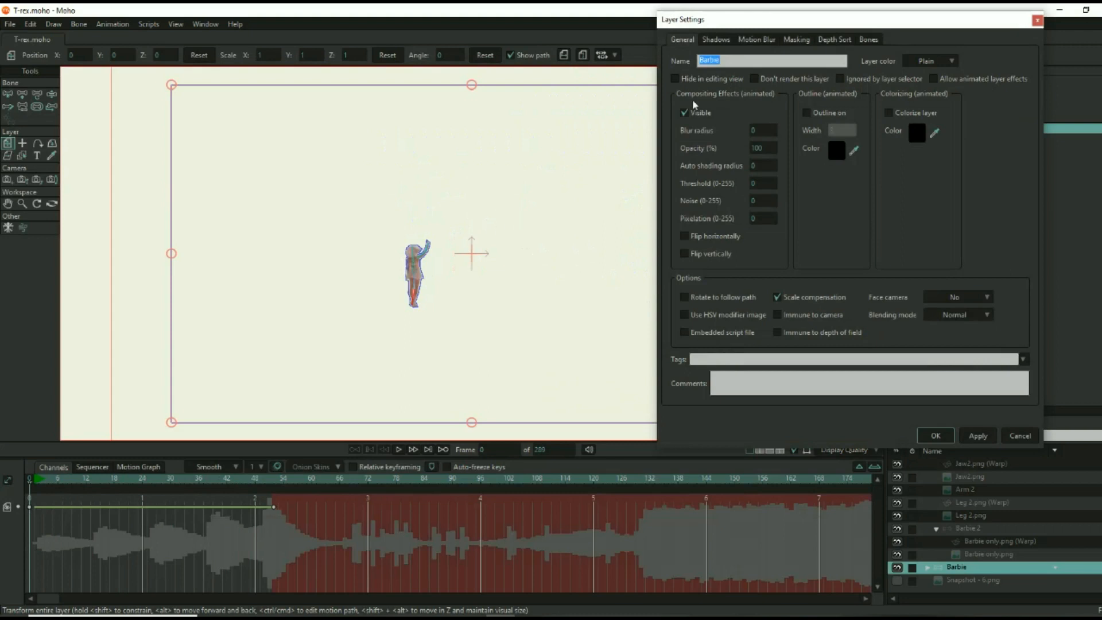
click(936, 436)
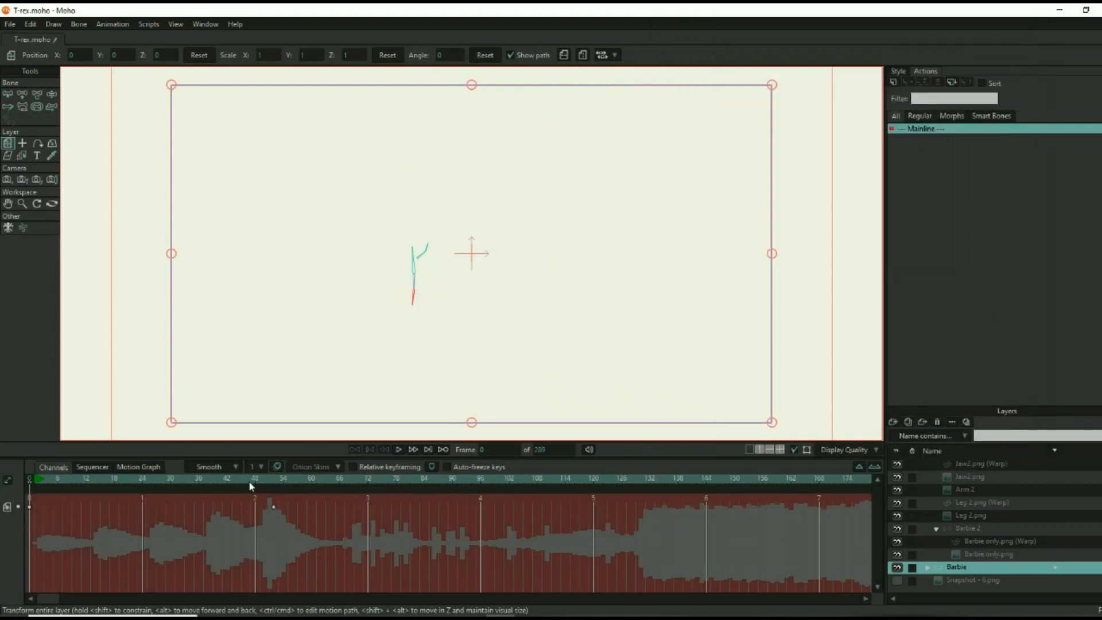
drag(251, 487, 273, 486)
key(Left)
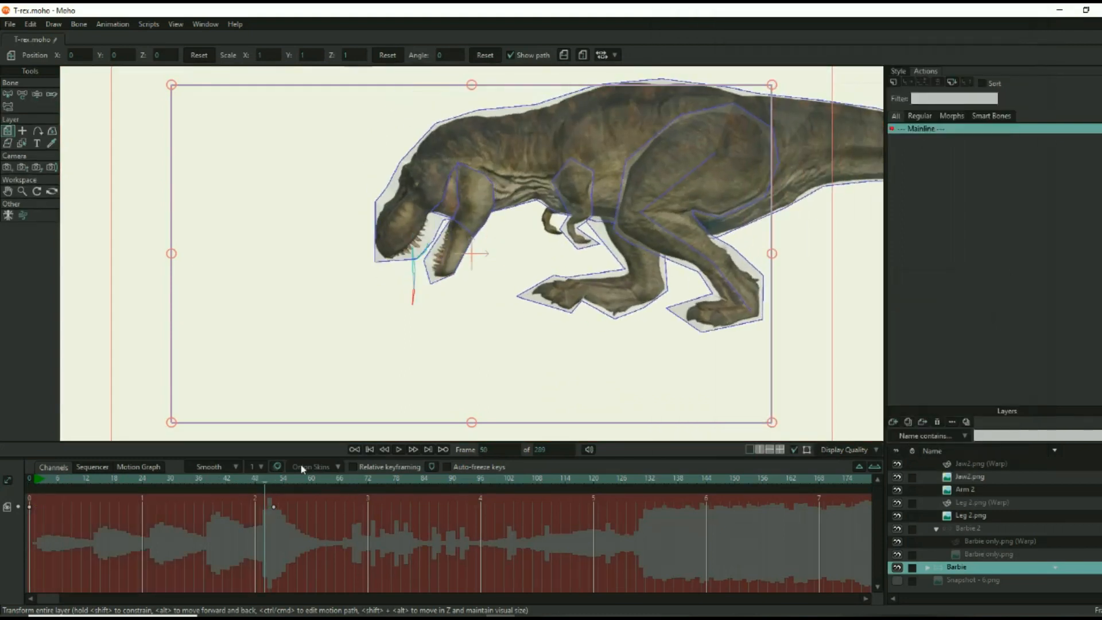
double_click(987, 572)
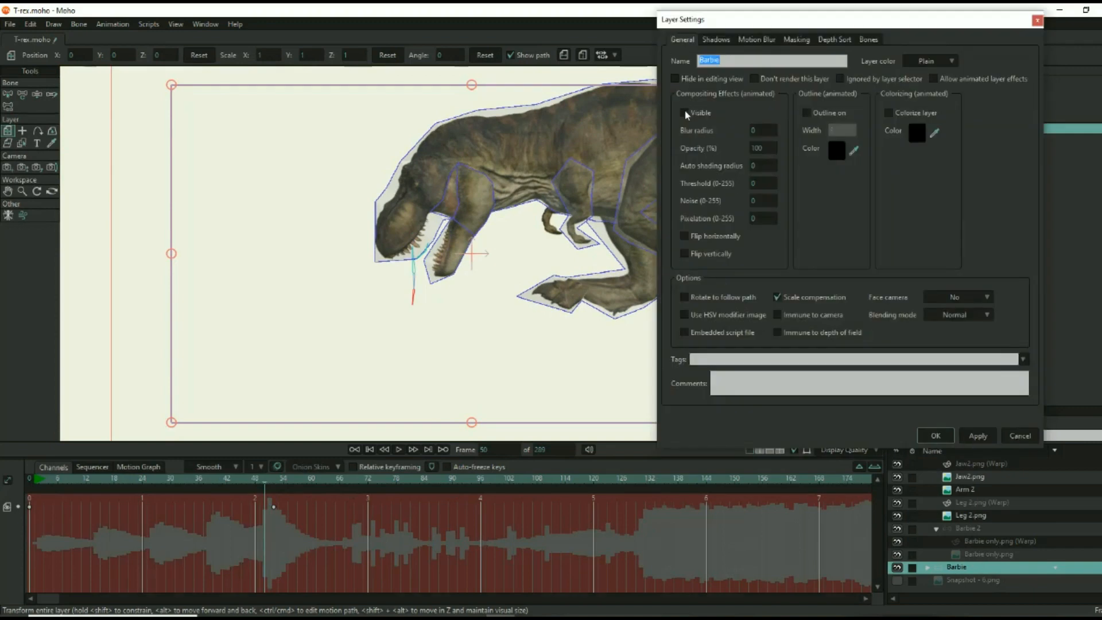
click(936, 437)
key(Left)
key(Right)
key(Left)
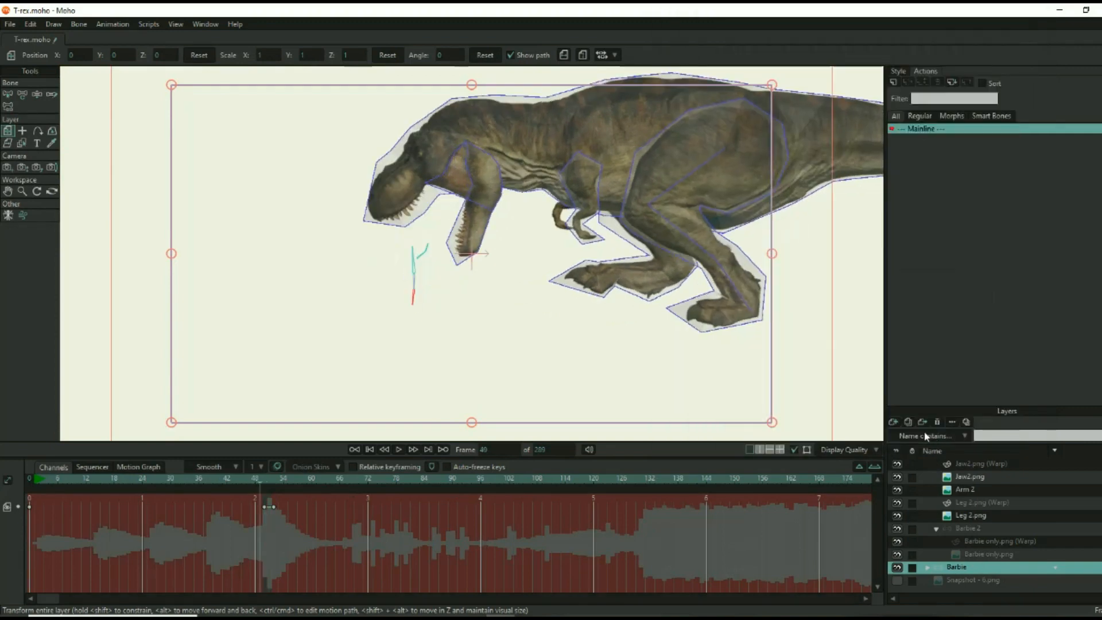
key(Right)
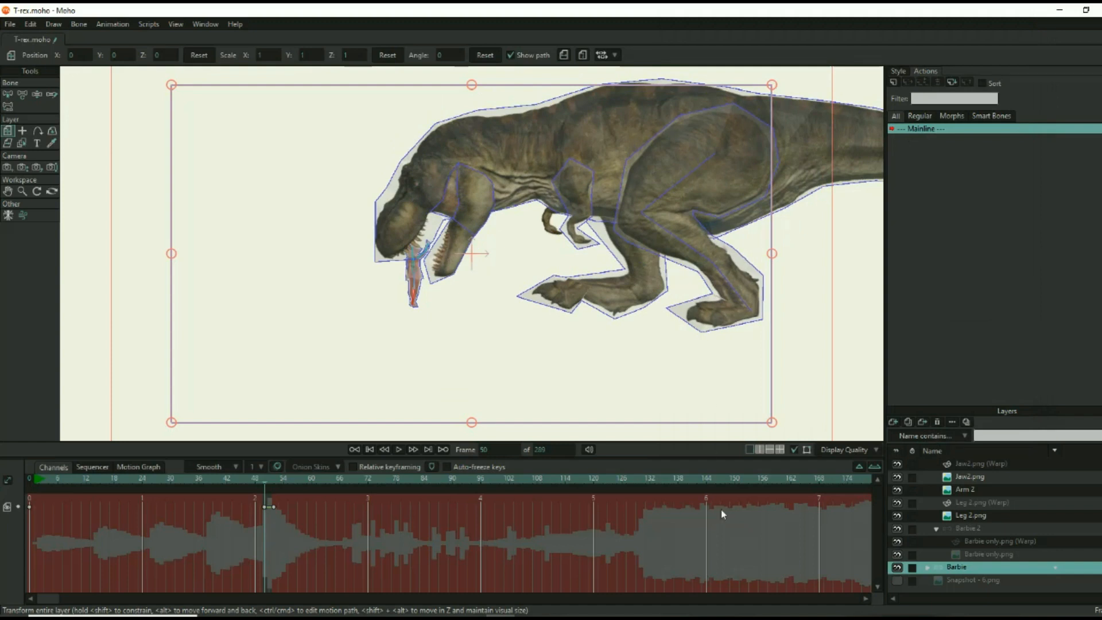
key(Left)
key(Right)
Step frame by frame from frame 49 onward to examine how the T-rex grabs the woman and moves its head and jaw.
mouse_move(260, 479)
mouse_down()
mouse_move(61, 483)
mouse_move(262, 498)
mouse_up()
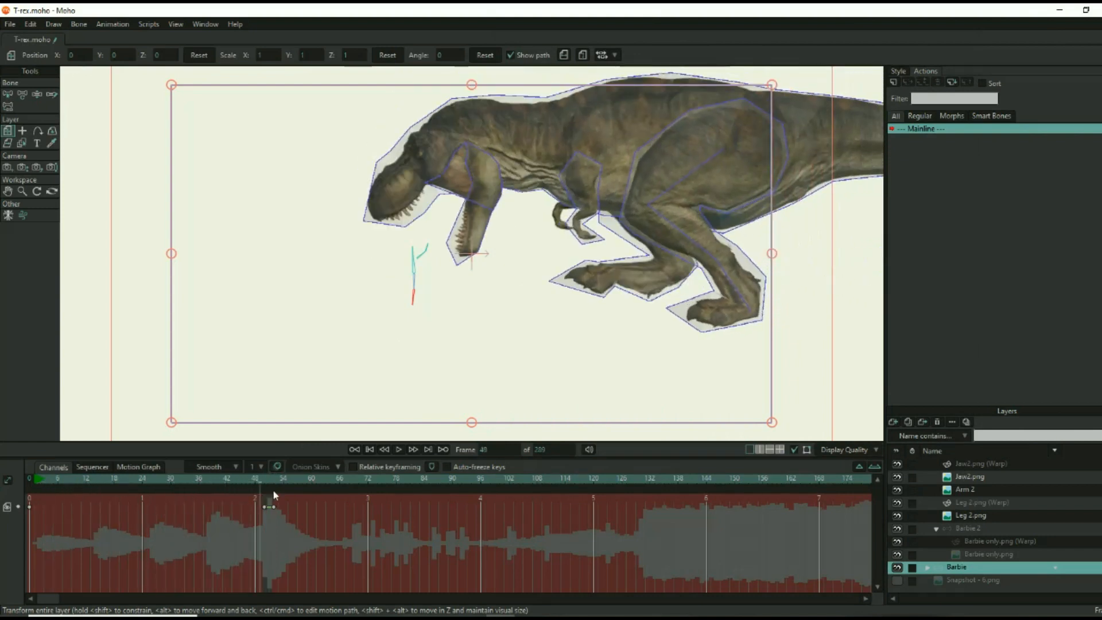
key(Right)
key(Right)
key(Right)
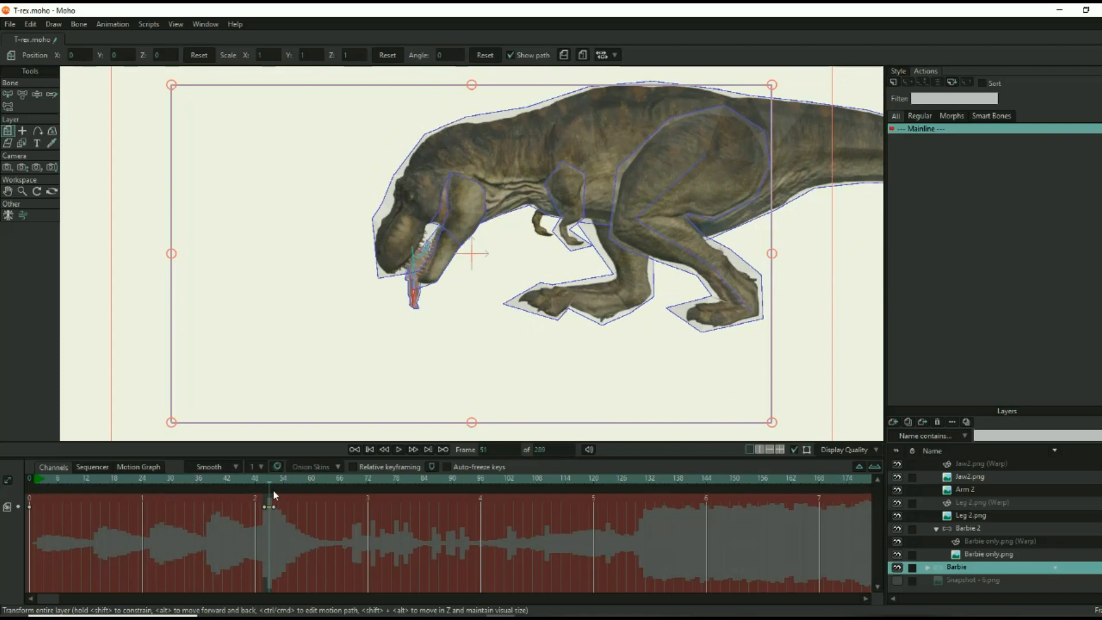
key(Right)
key(Right)
key(Right)
key(Right)
key(Right)
key(Right)
key(Right)
key(Right)
key(Right)
key(Right)
key(Right)
key(Right)
key(Right)
key(Right)
key(Right)
key(Right)
key(Right)
key(Right)
key(Right)
key(Right)
key(Right)
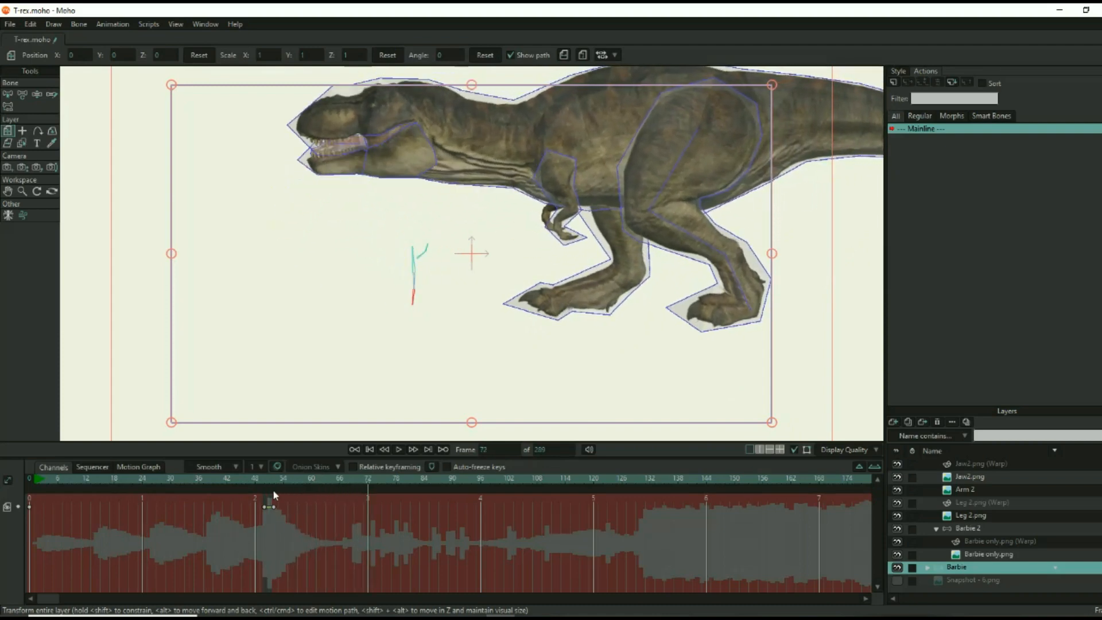
key(Right)
key(Right)
key(Right)
key(Right)
key(Right)
key(Right)
key(Right)
key(Right)
key(Right)
key(Right)
key(Right)
key(Right)
key(Right)
key(Right)
key(Right)
key(Right)
key(Right)
key(Right)
key(Right)
key(Right)
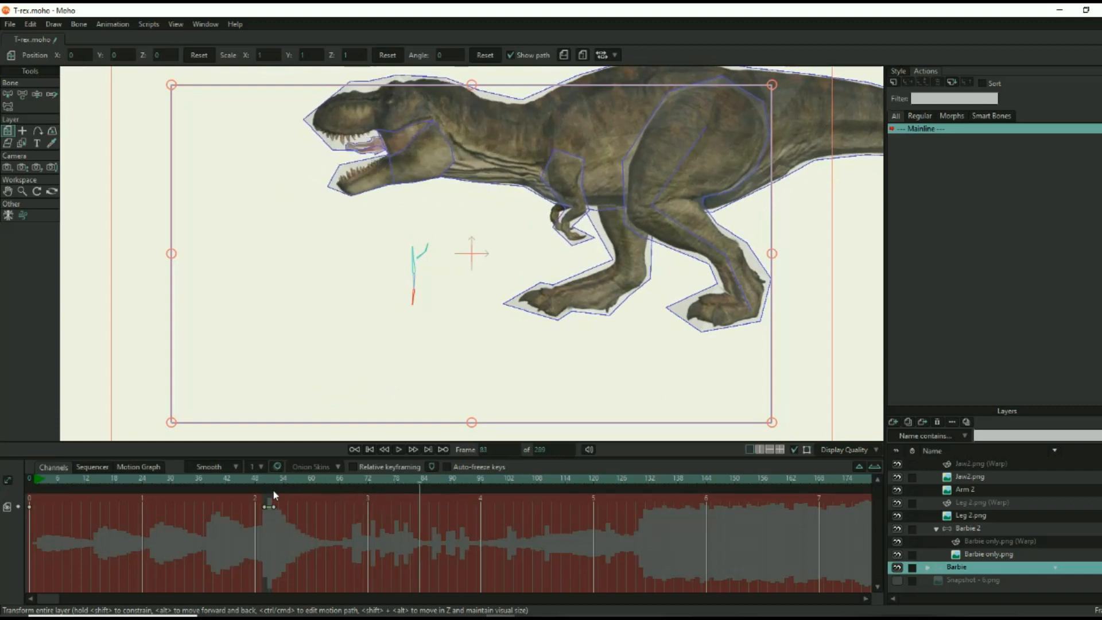
key(Right)
key(Right)
key(Right)
key(Right)
key(Right)
key(Right)
key(Right)
key(Right)
key(Right)
key(Right)
key(Right)
key(Right)
key(Right)
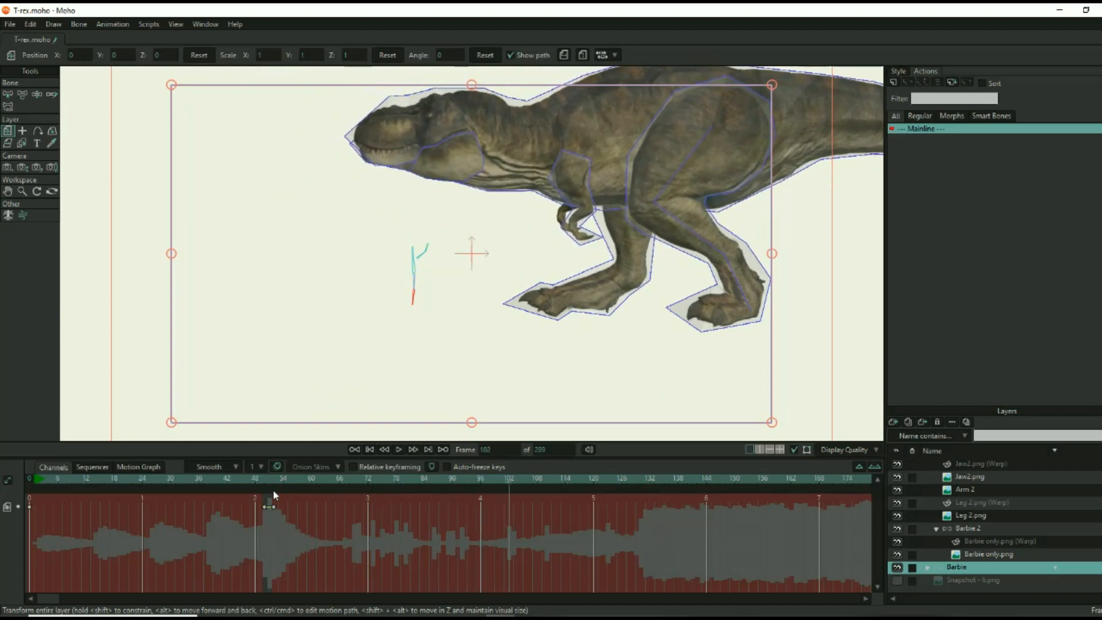
key(Right)
key(Right)
key(Right)
key(Right)
key(Right)
key(Right)
key(Right)
key(Right)
key(Right)
key(Right)
key(Right)
key(Right)
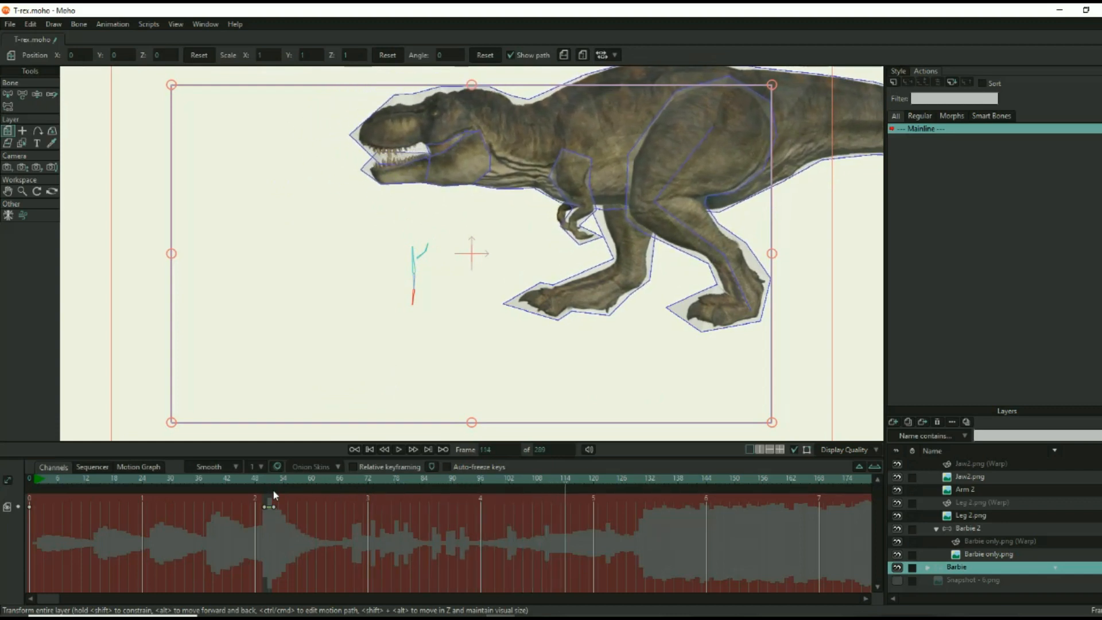
click(274, 492)
key(Right)
key(Right)
key(Right)
key(Right)
key(Right)
key(Right)
key(Right)
key(Right)
key(Right)
key(Right)
key(Right)
key(Right)
key(Right)
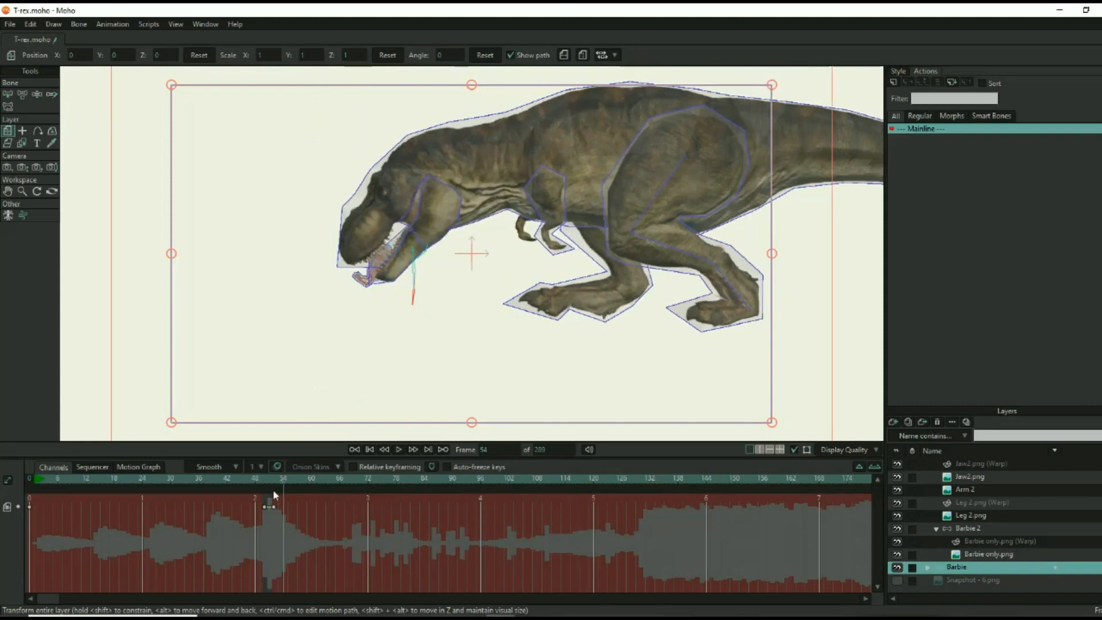
key(Right)
key(Right)
key(Right)
key(Right)
key(Right)
key(Right)
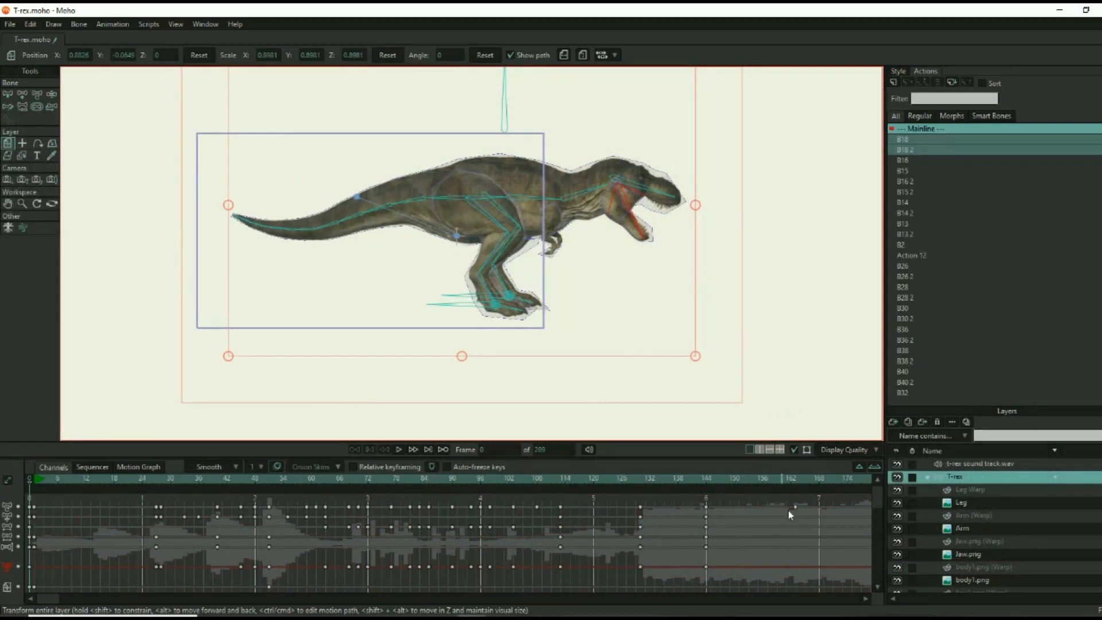
Duplicate the T-rex layer, flip the copy upside down and slanted beneath the original's feet, and preview the motion.
click(923, 423)
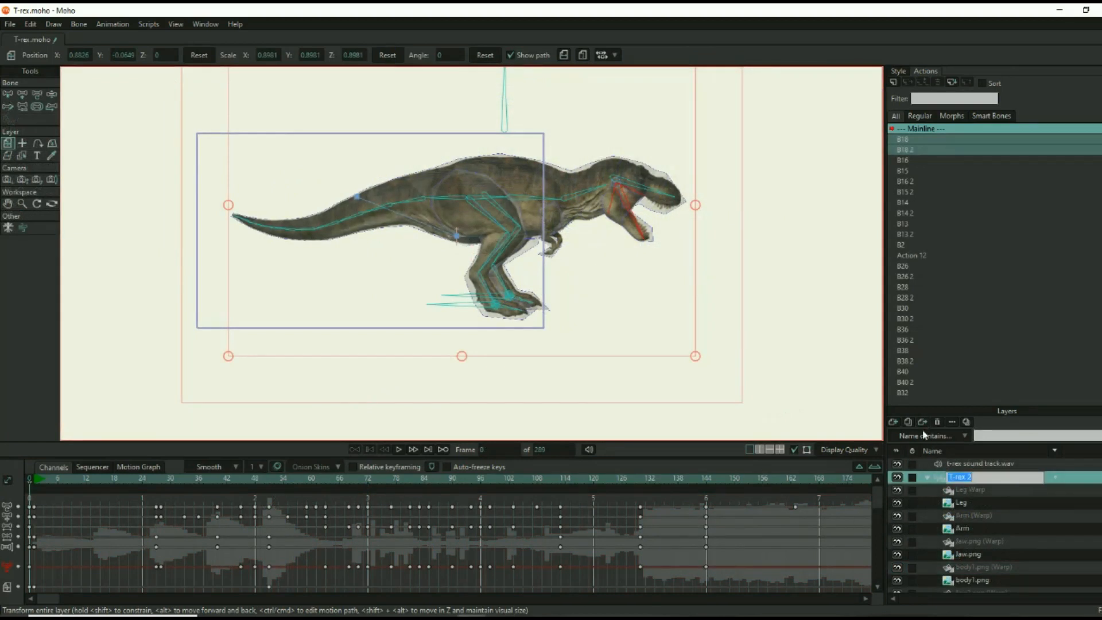
key(Return)
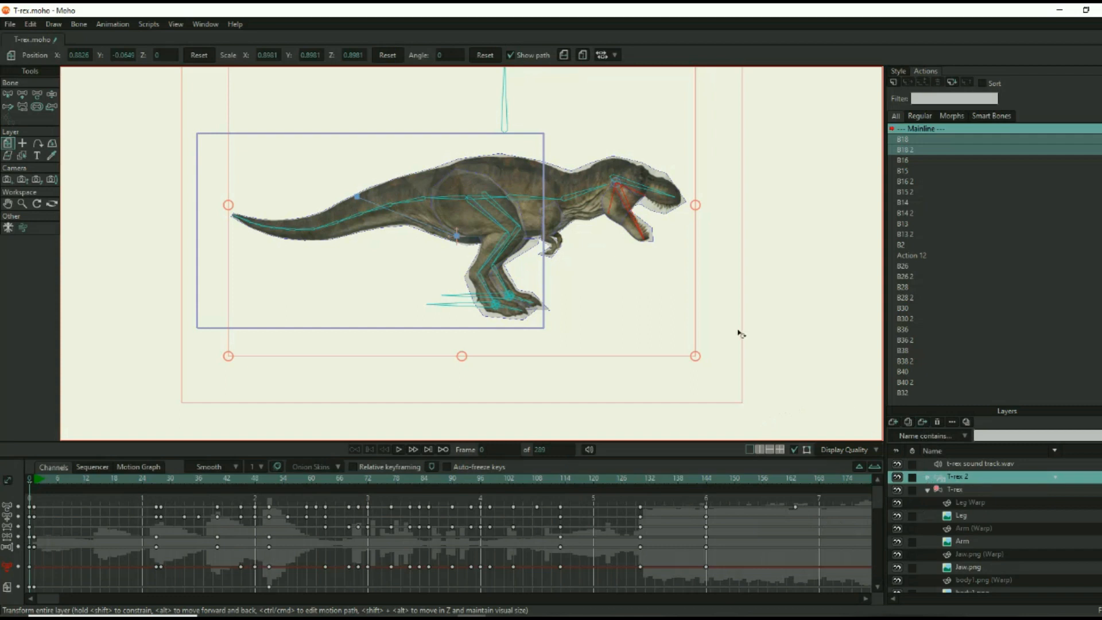
scroll(489, 235, down, 3)
drag(499, 114, 498, 293)
key(space)
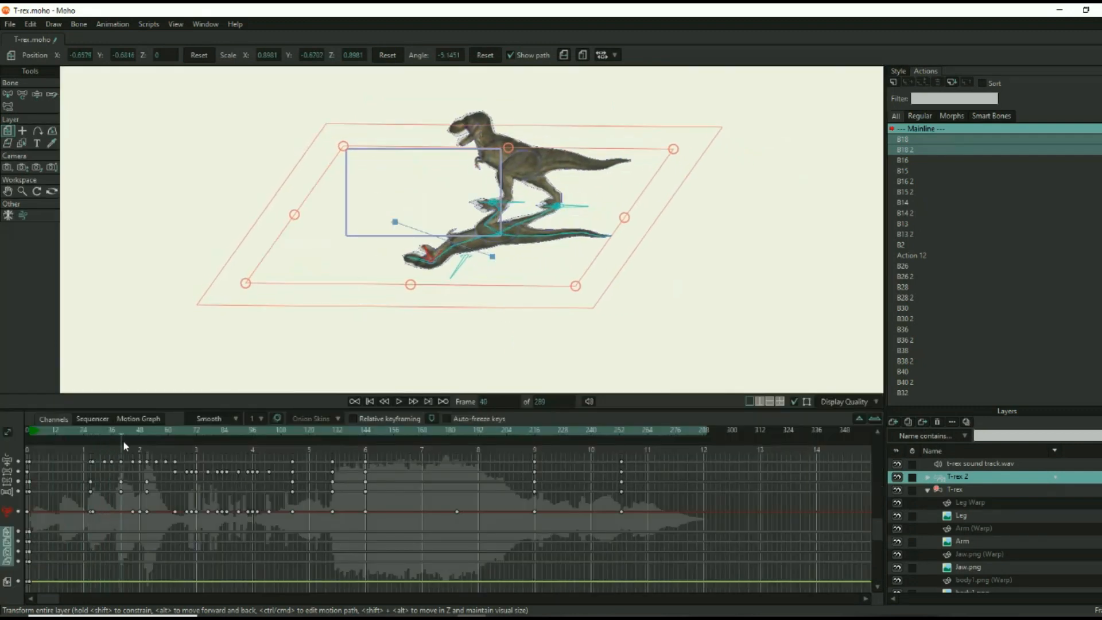
drag(123, 442, 211, 450)
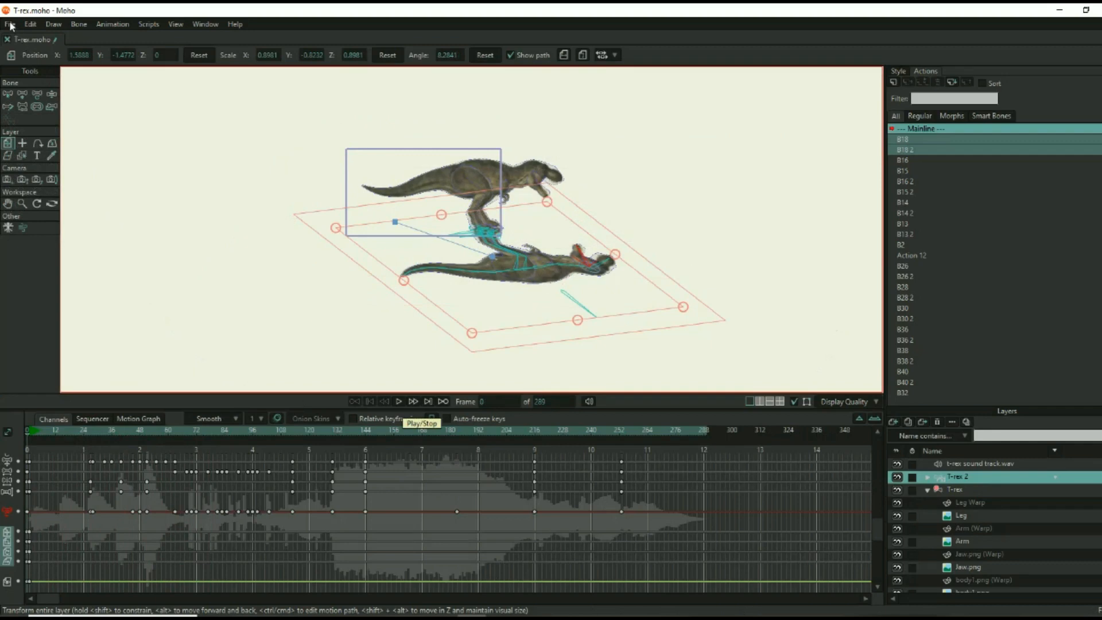
click(11, 25)
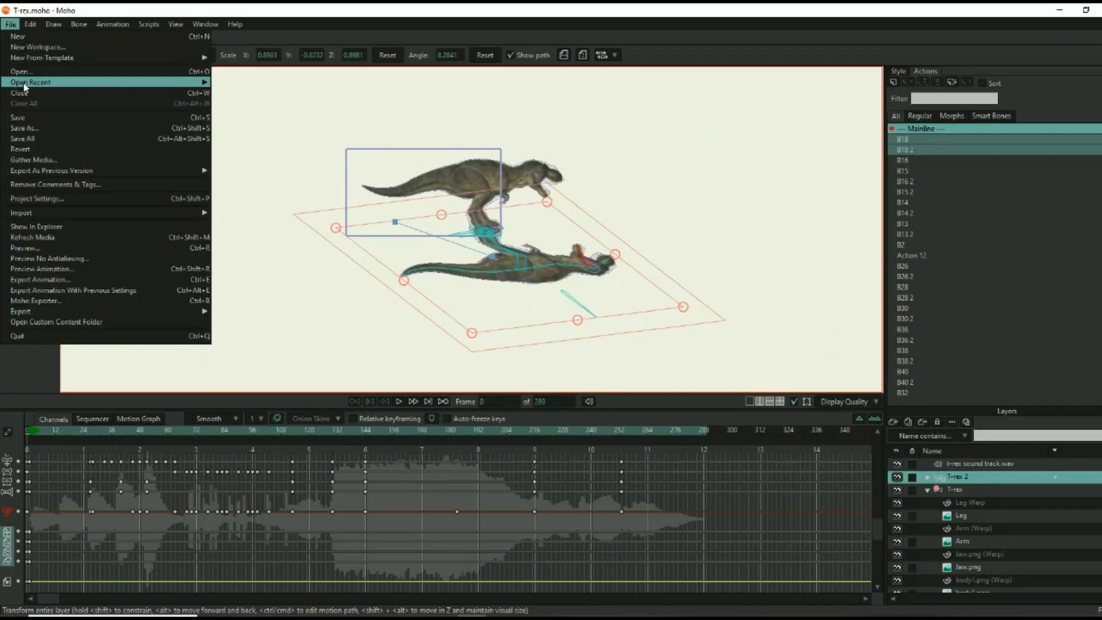
click(51, 282)
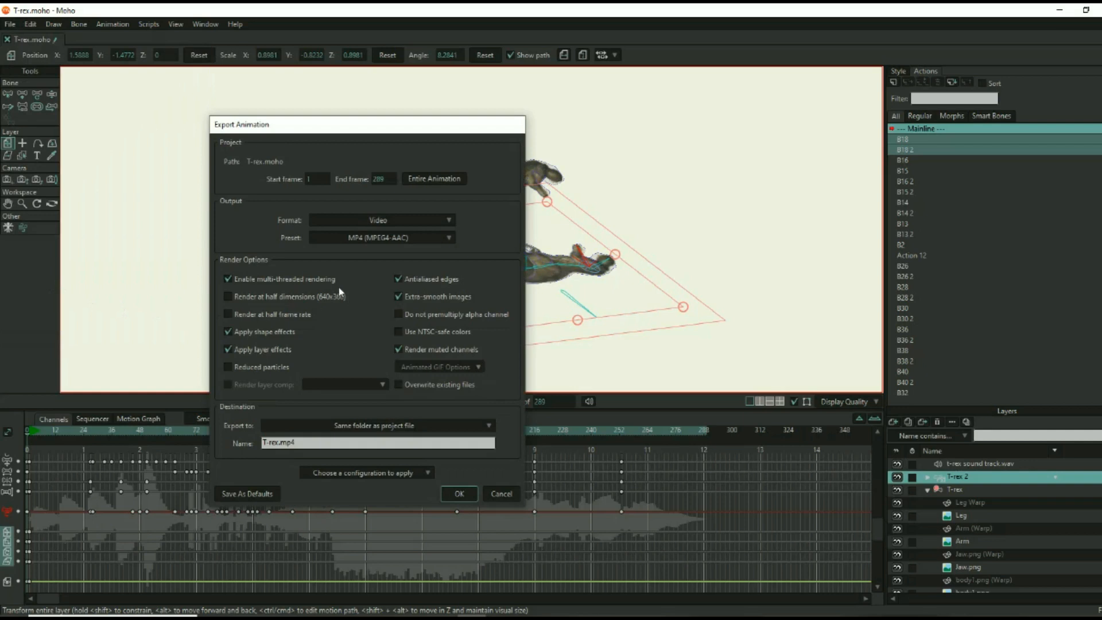
click(454, 237)
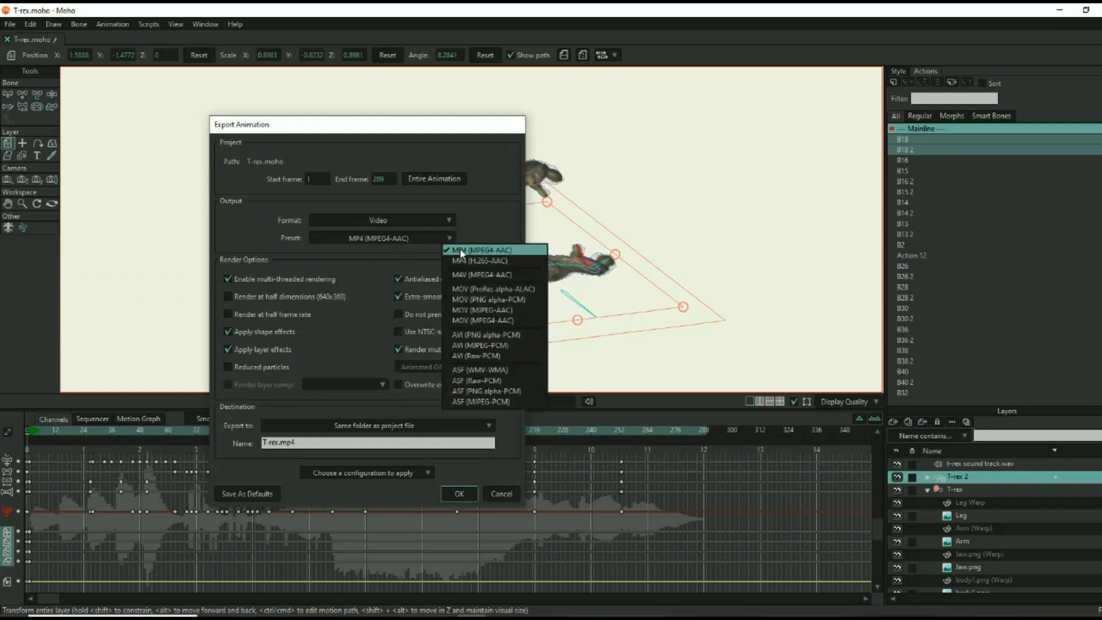
click(478, 300)
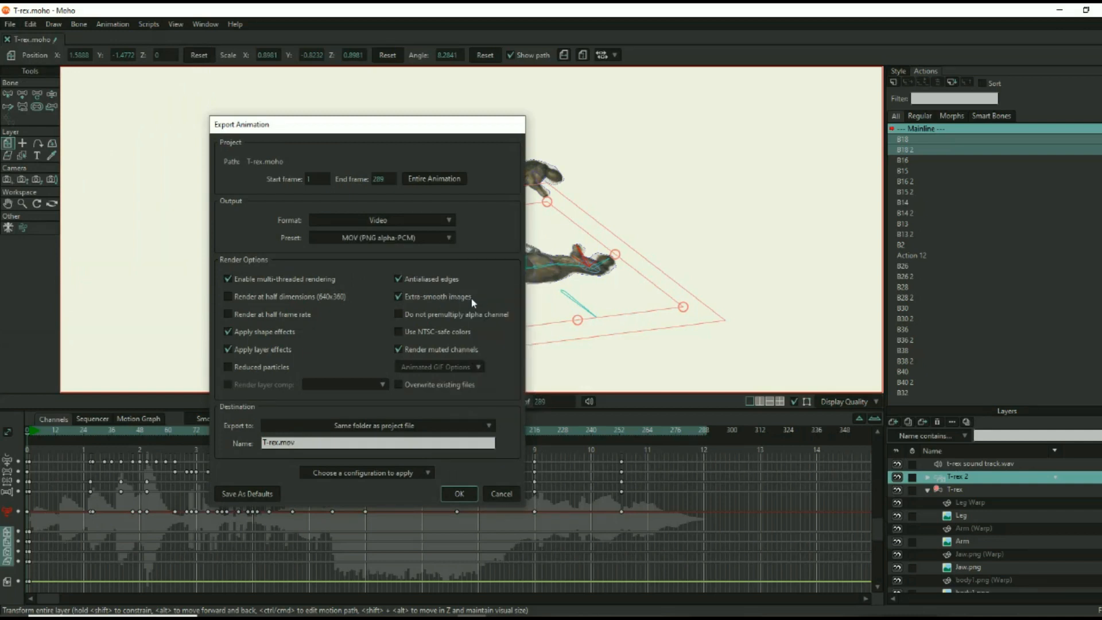
click(501, 494)
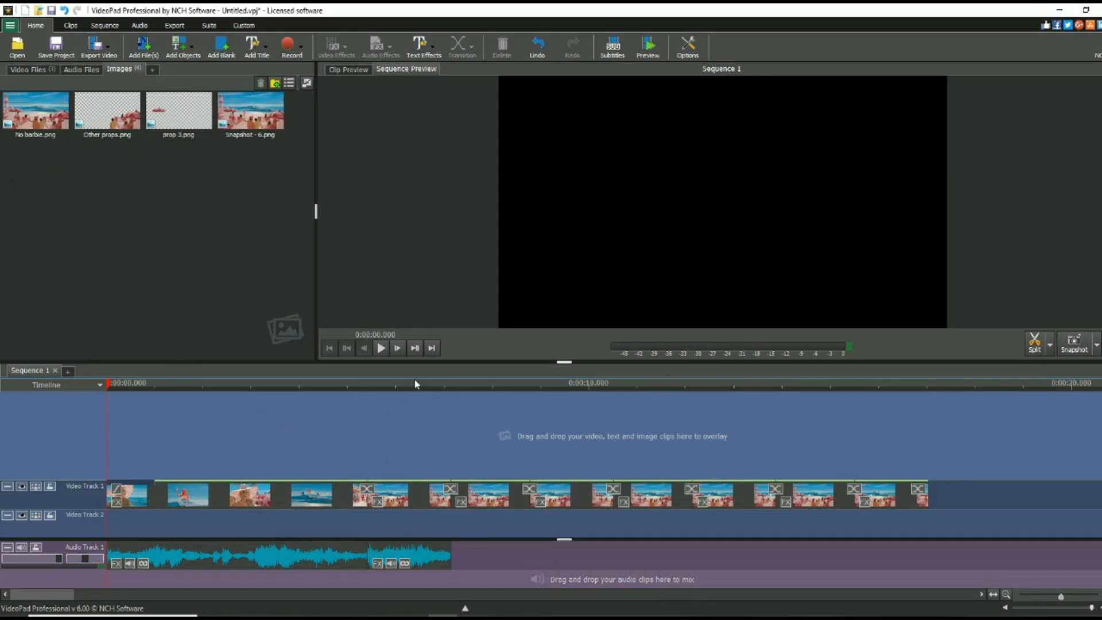
Switch to VideoPad, place No barbie.png on Video Track 2 from 0:00:07.087, extend it to the end of Video Track 1, and play the sequence.
click(449, 383)
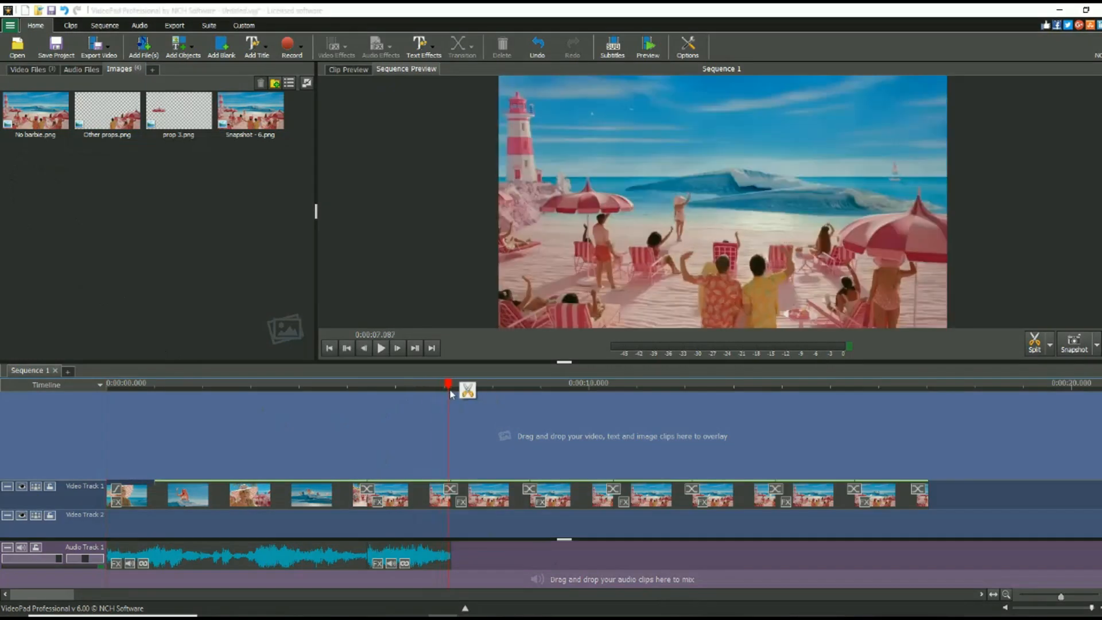
drag(36, 112, 457, 527)
drag(596, 524, 925, 525)
scroll(377, 362, up, 3)
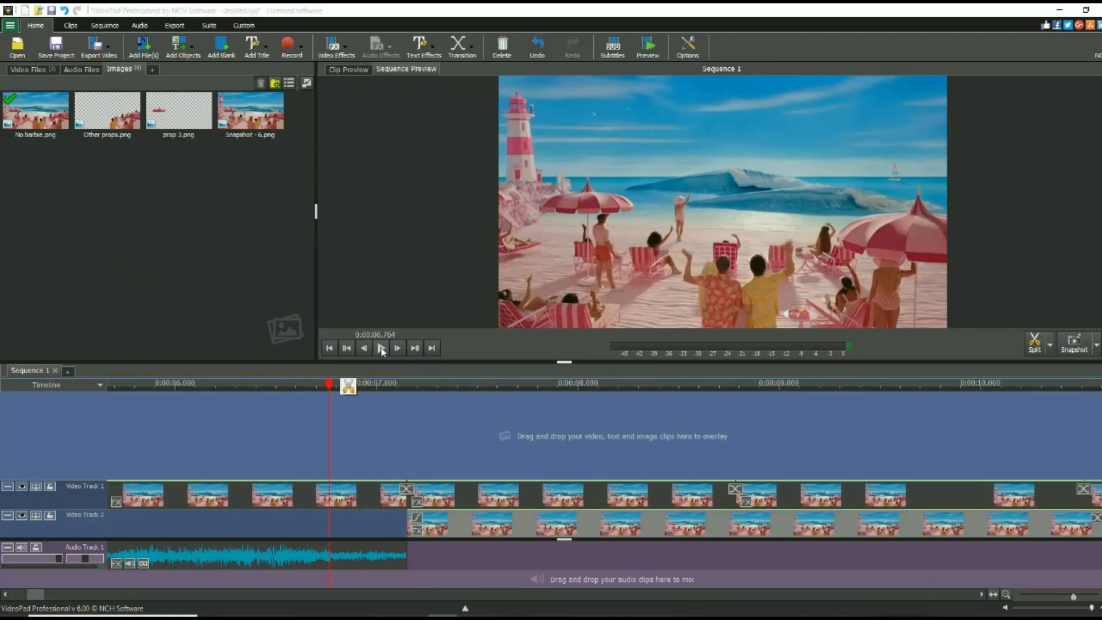
click(382, 349)
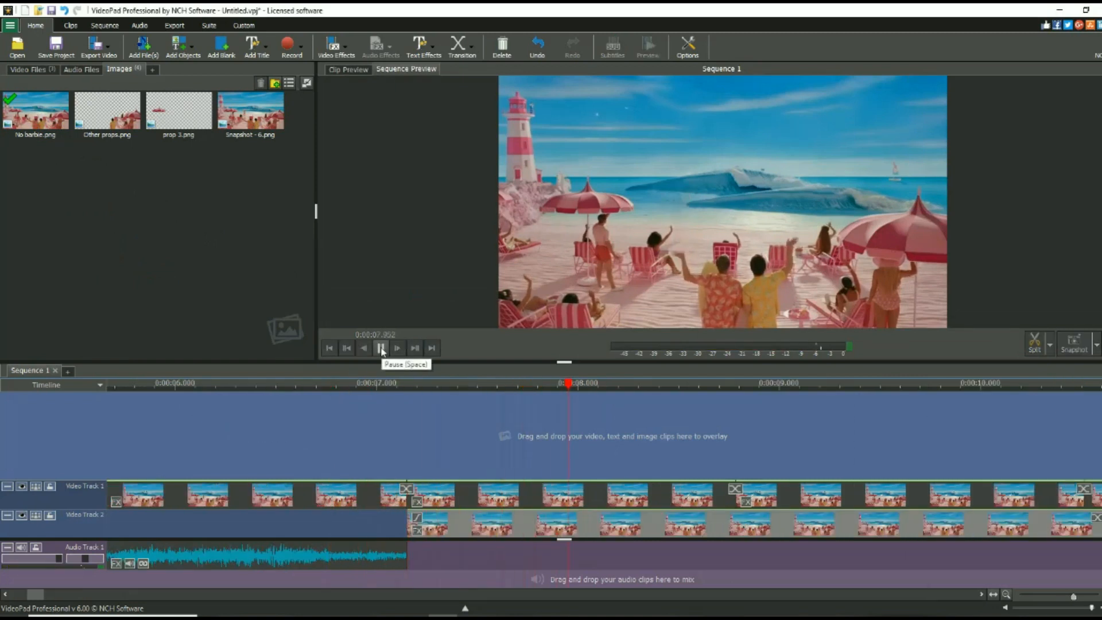
Shift the start of No barbie.png on Video Track 2 to the clip cut near 0:00:07.150 and play from 0:00:07.133 to check the transition.
click(382, 348)
click(400, 385)
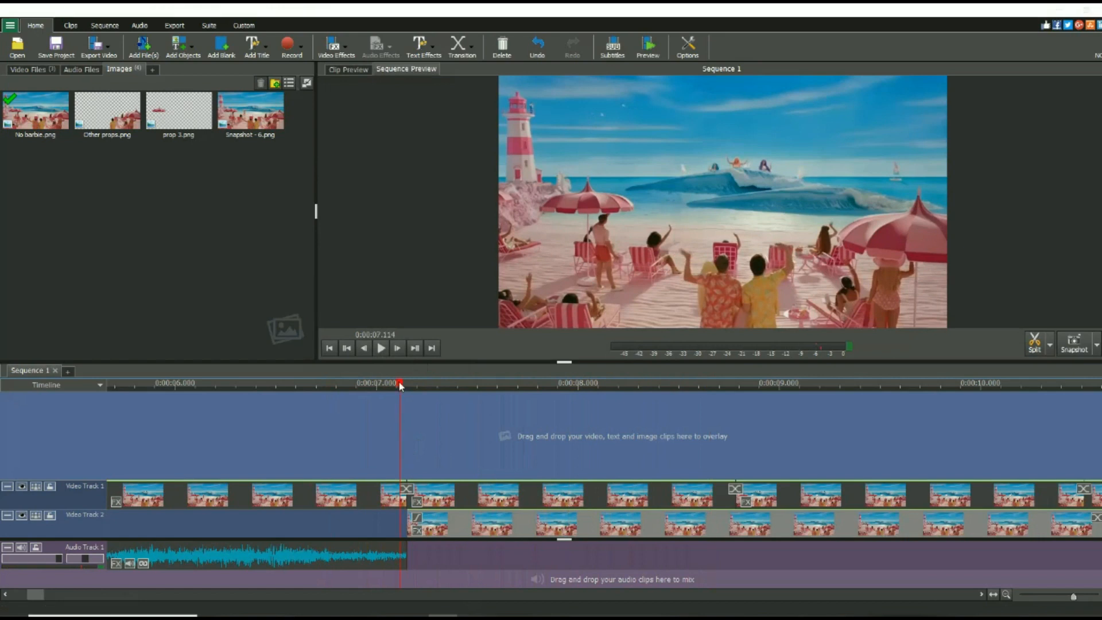
click(397, 349)
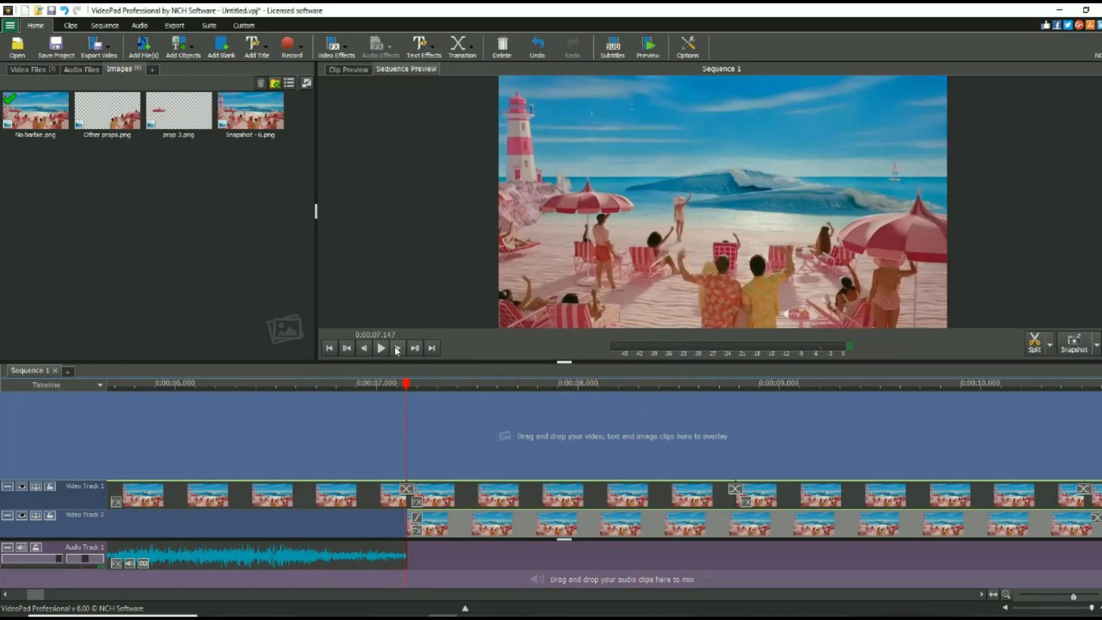
scroll(402, 546, up, 2)
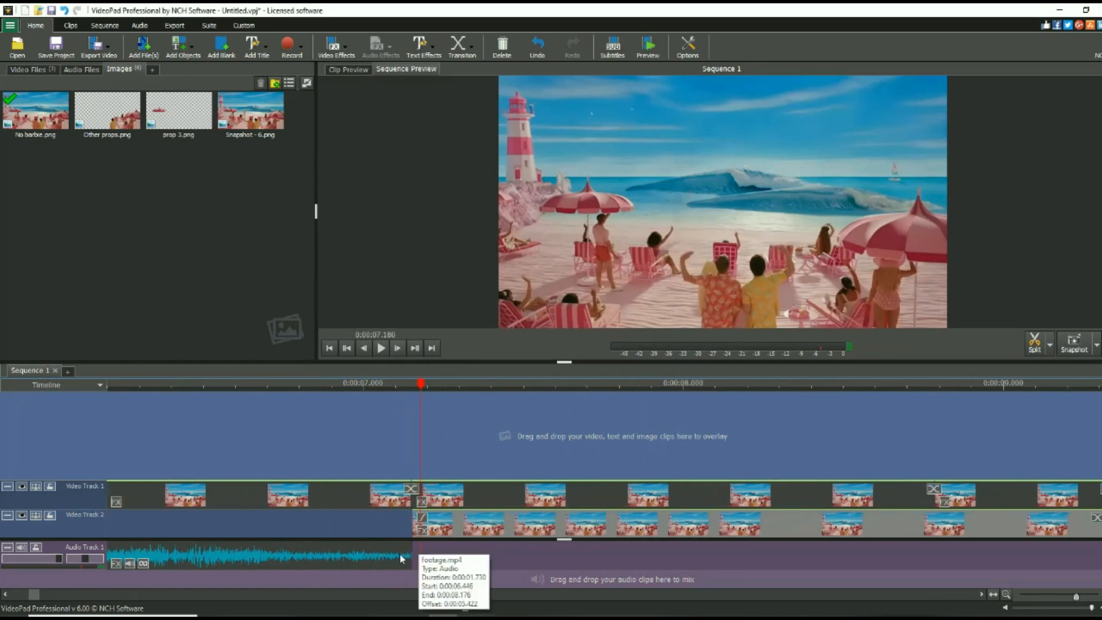
drag(417, 520, 410, 527)
click(380, 349)
click(380, 349)
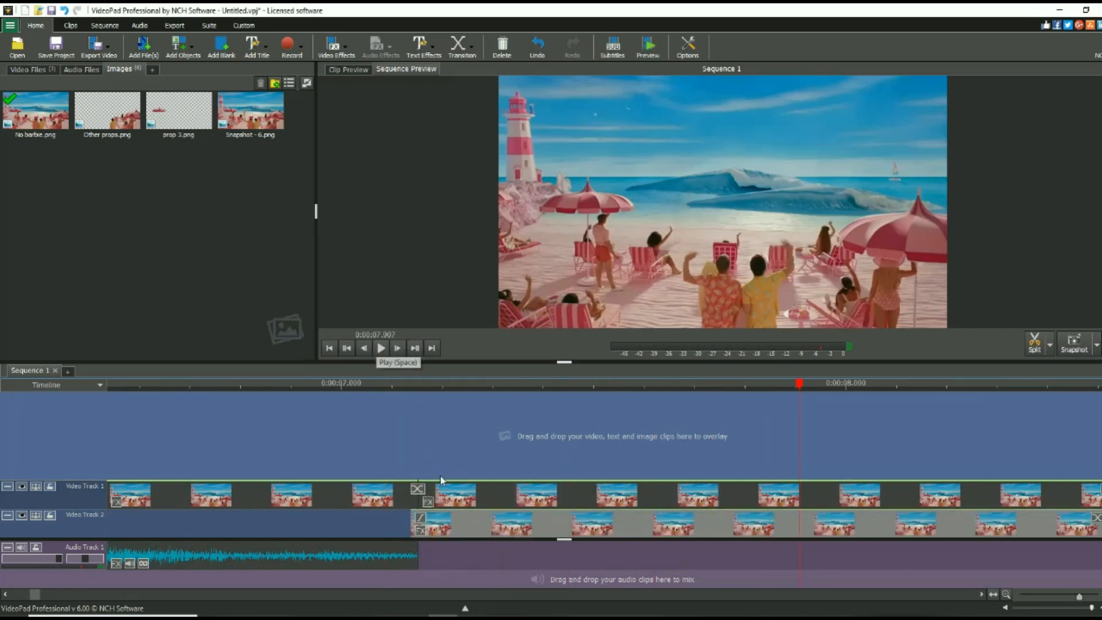
scroll(430, 519, up, 1)
scroll(431, 518, up, 4)
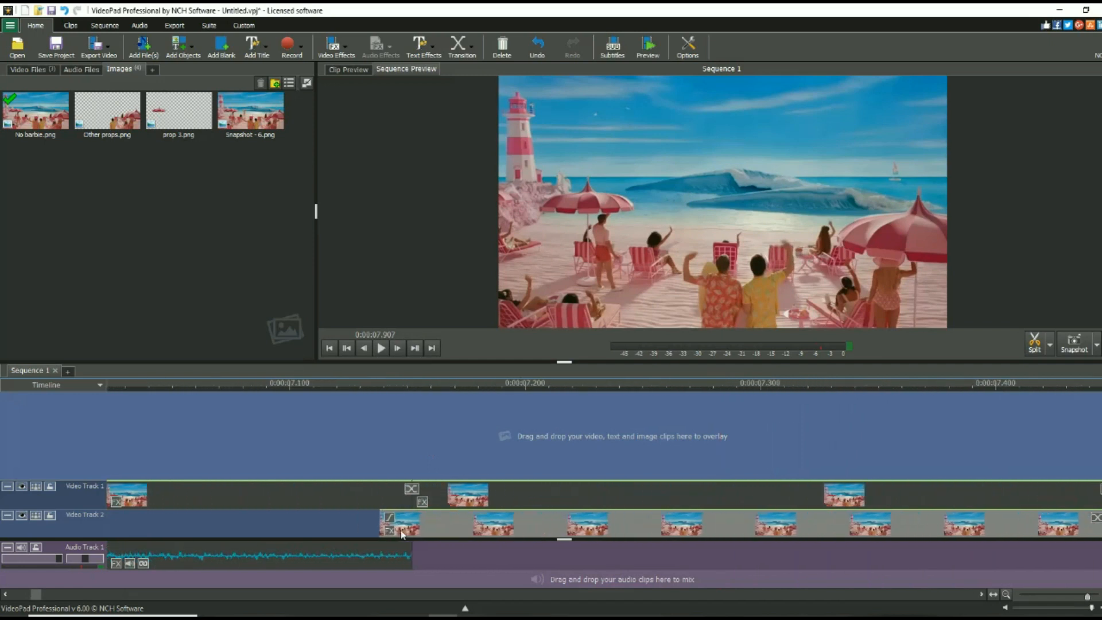
drag(392, 523, 405, 523)
click(365, 384)
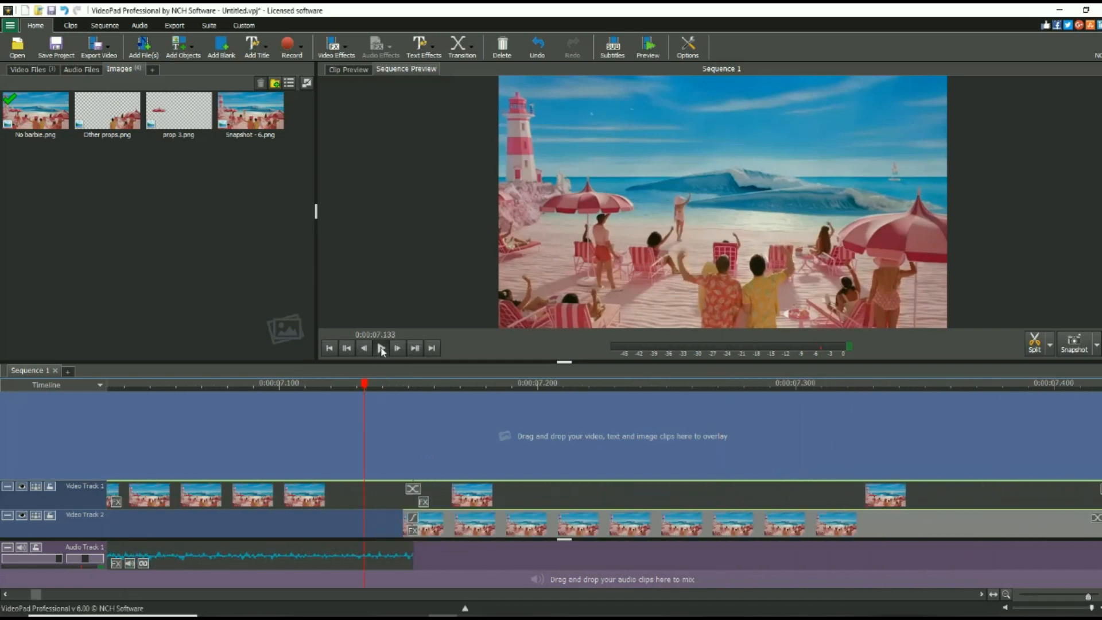
click(381, 348)
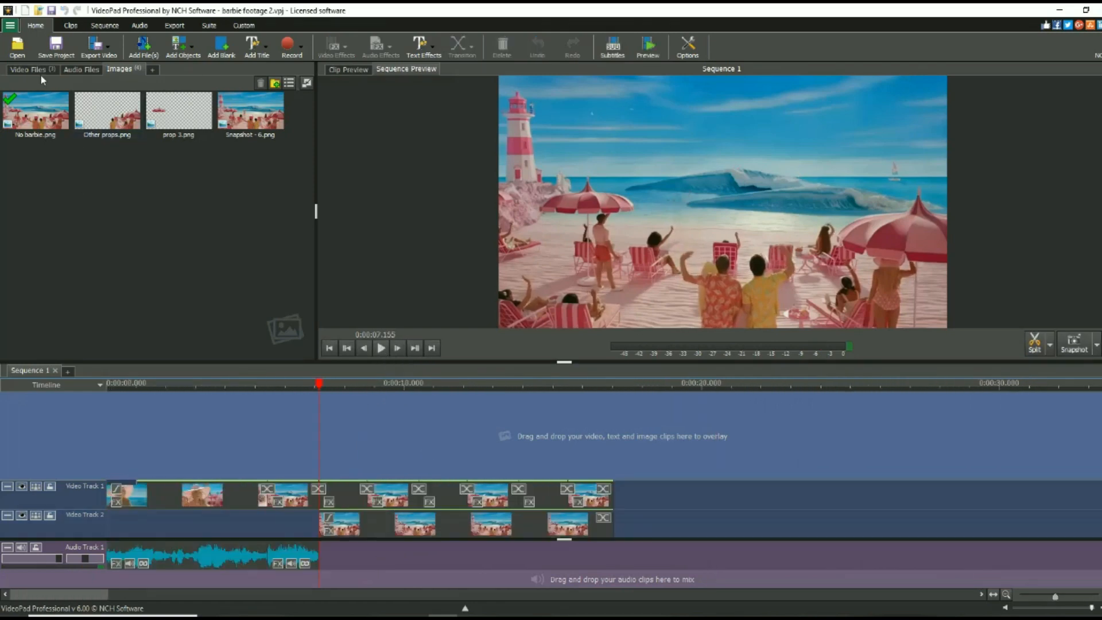
Place animation no shadow.mov on a new track above Video Track 1, check the T-rex against the frames around the cut, and play the sequence.
click(40, 72)
drag(39, 122, 389, 470)
scroll(310, 479, up, 3)
scroll(362, 466, up, 3)
click(363, 348)
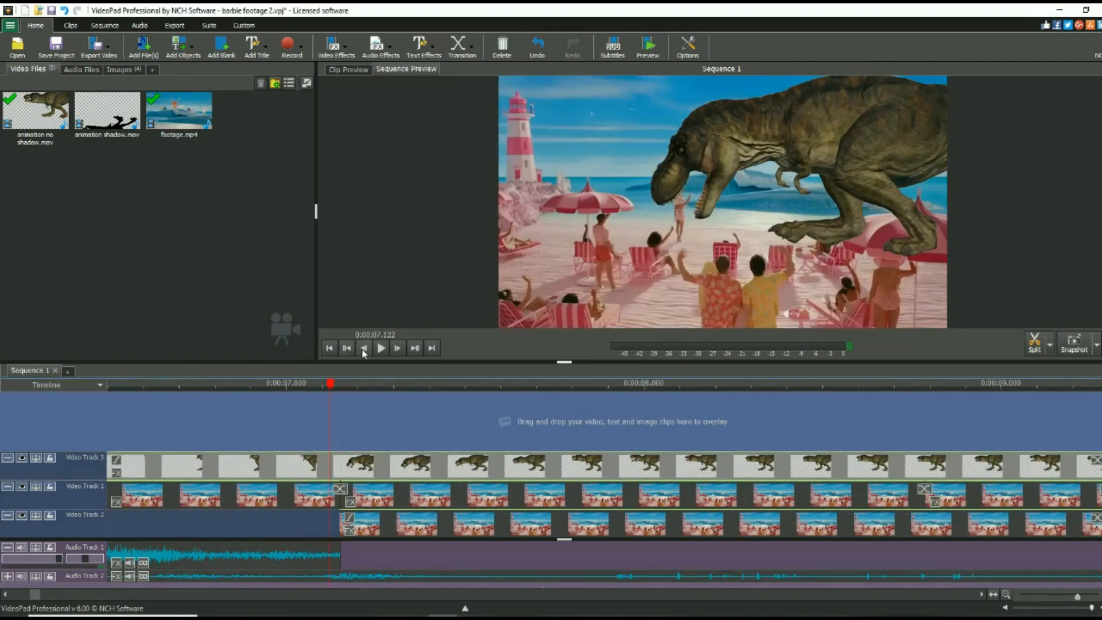
click(397, 347)
scroll(392, 463, down, 2)
scroll(392, 463, down, 3)
click(337, 386)
click(381, 349)
Overlay Other props.png and prop 3.png on new tracks above the T-rex, starting with No barbie.png and lasting until the sequence's end.
drag(107, 112, 376, 437)
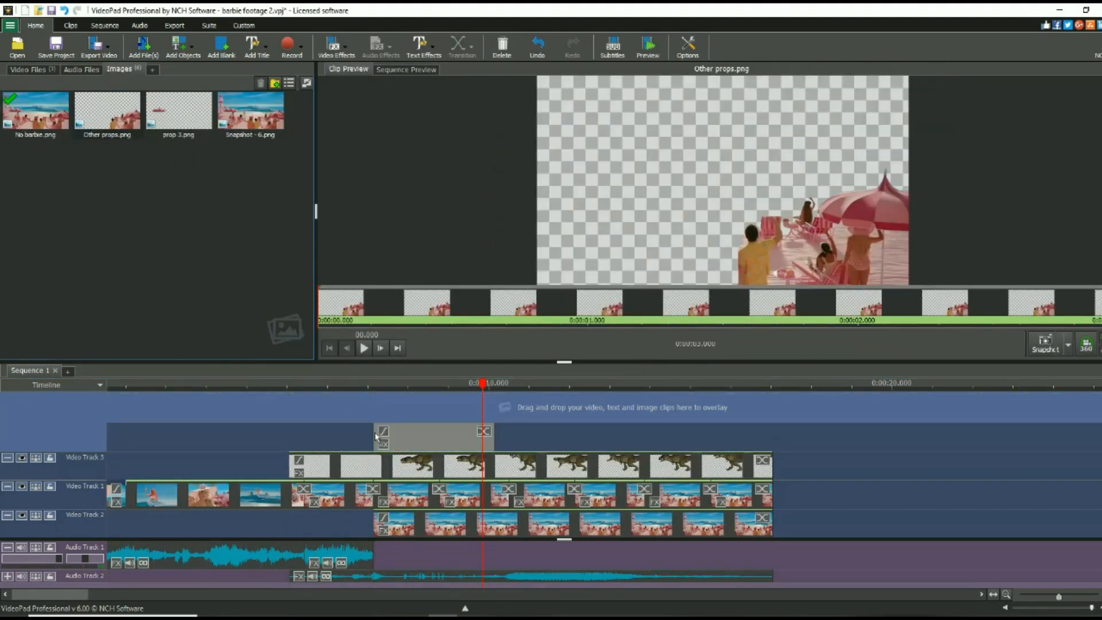
drag(179, 112, 376, 410)
mouse_move(482, 383)
mouse_down()
mouse_move(337, 383)
mouse_move(344, 393)
mouse_move(469, 393)
mouse_up()
scroll(372, 428, up, 2)
scroll(372, 427, down, 3)
Place animation shadow.mov on a new track above the props and open the clip's video effects.
click(28, 69)
drag(108, 110, 354, 407)
right_click(367, 425)
click(401, 381)
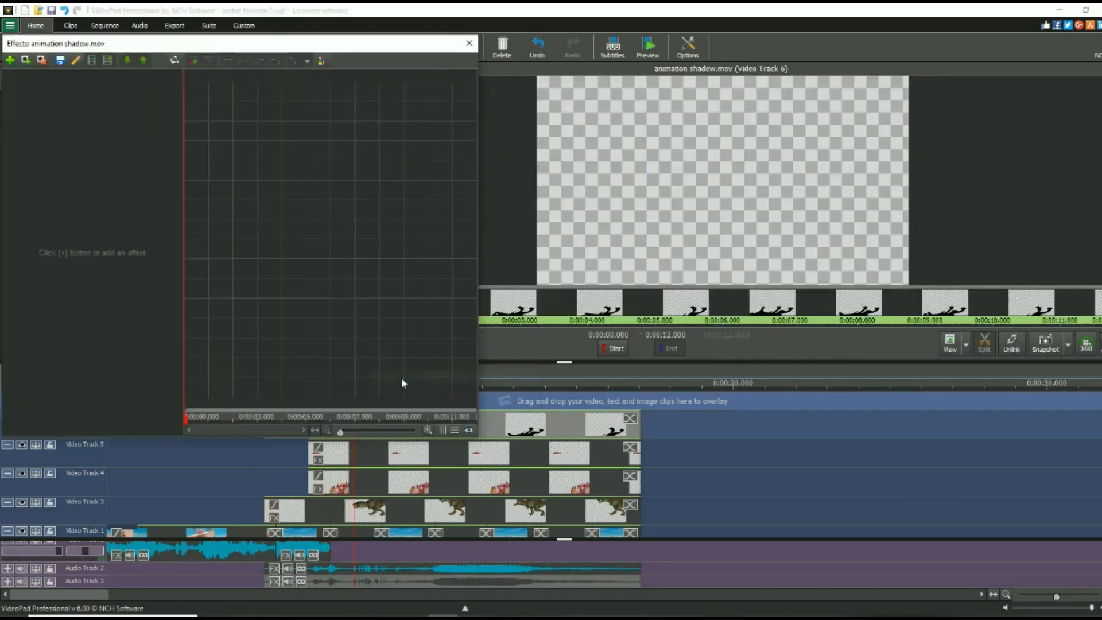